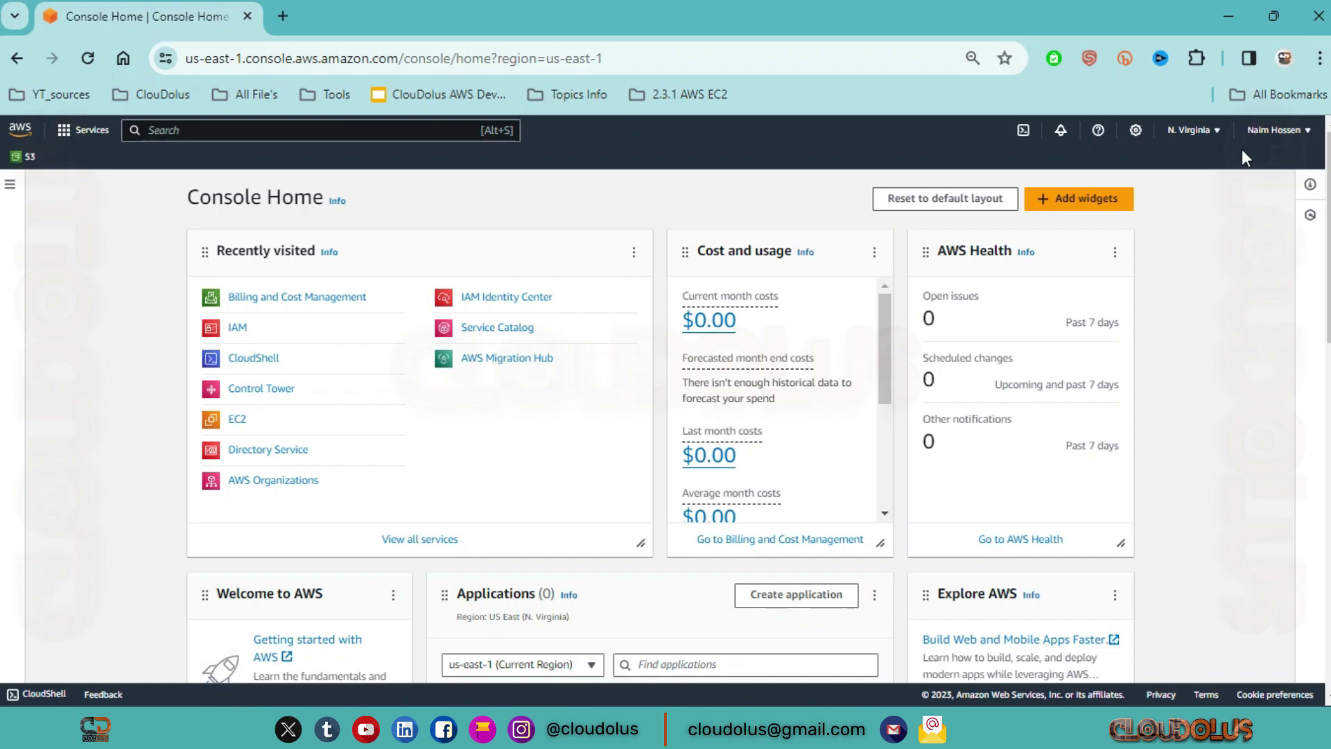
Open the Account page from the account options of the AWS console
{"action": "scroll", "coordinate": [767, 193], "scroll_direction": "down", "scroll_amount": 5}
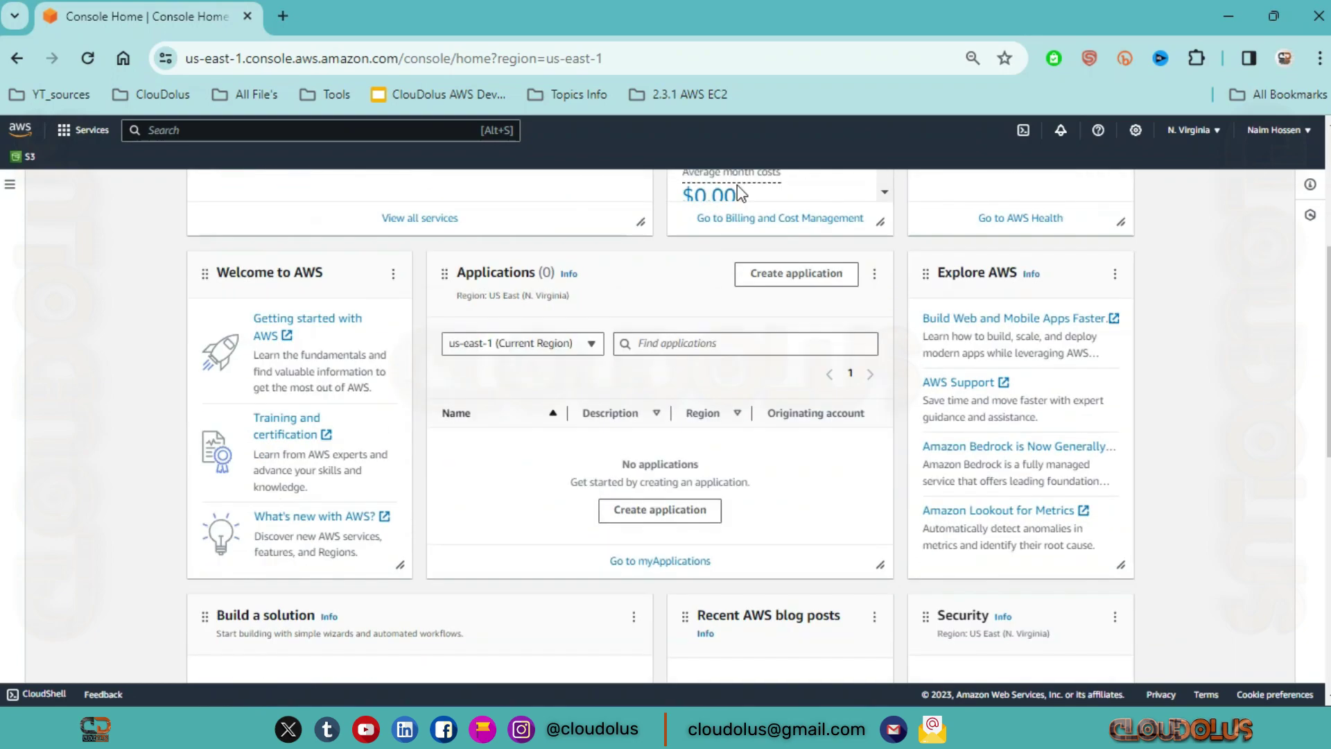
{"action": "scroll", "coordinate": [679, 326], "scroll_direction": "up", "scroll_amount": 5}
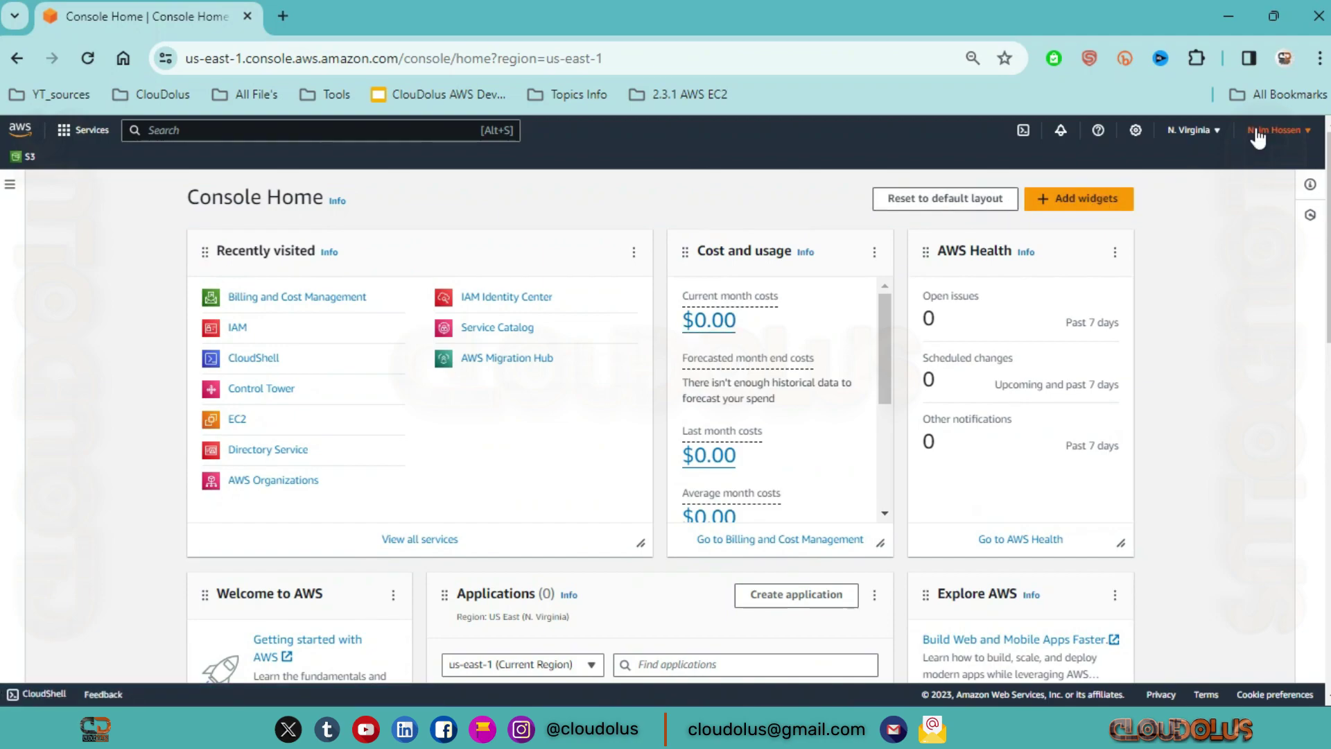
{"action": "left_click", "coordinate": [1288, 134]}
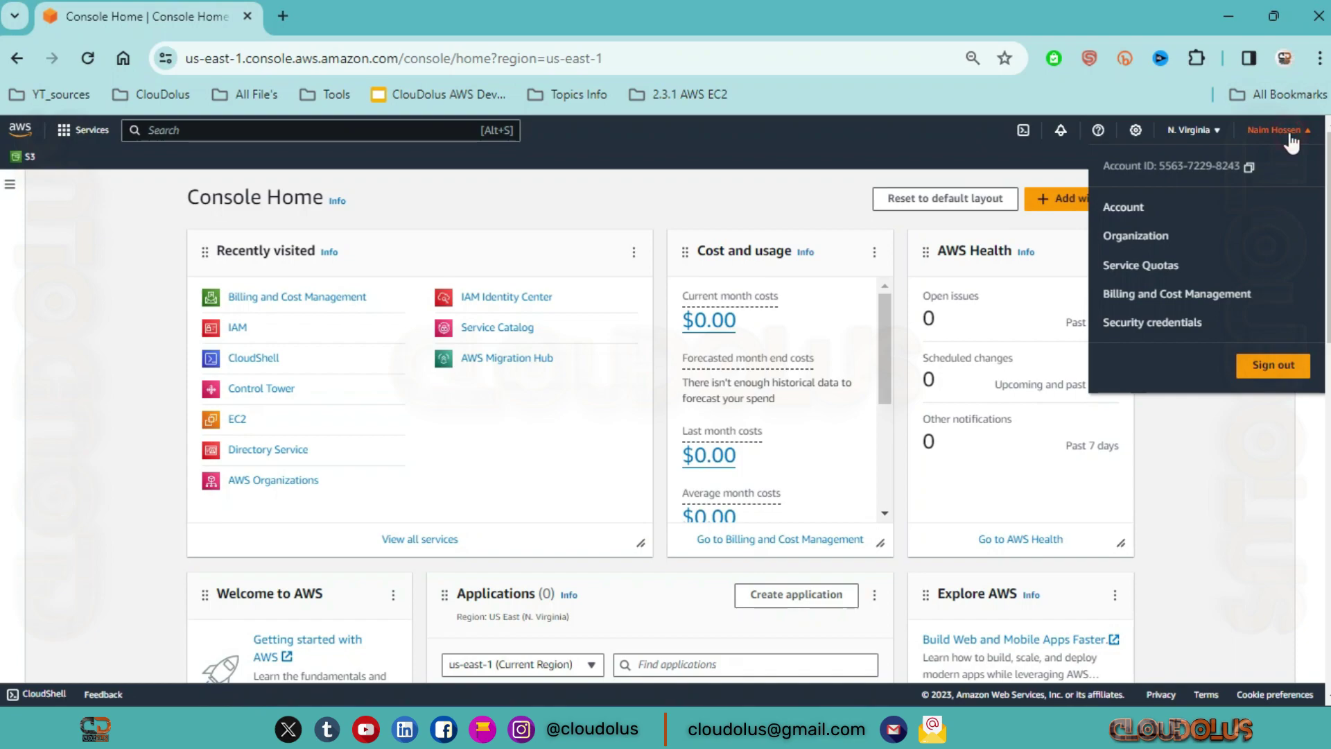
{"action": "left_click", "coordinate": [1134, 202]}
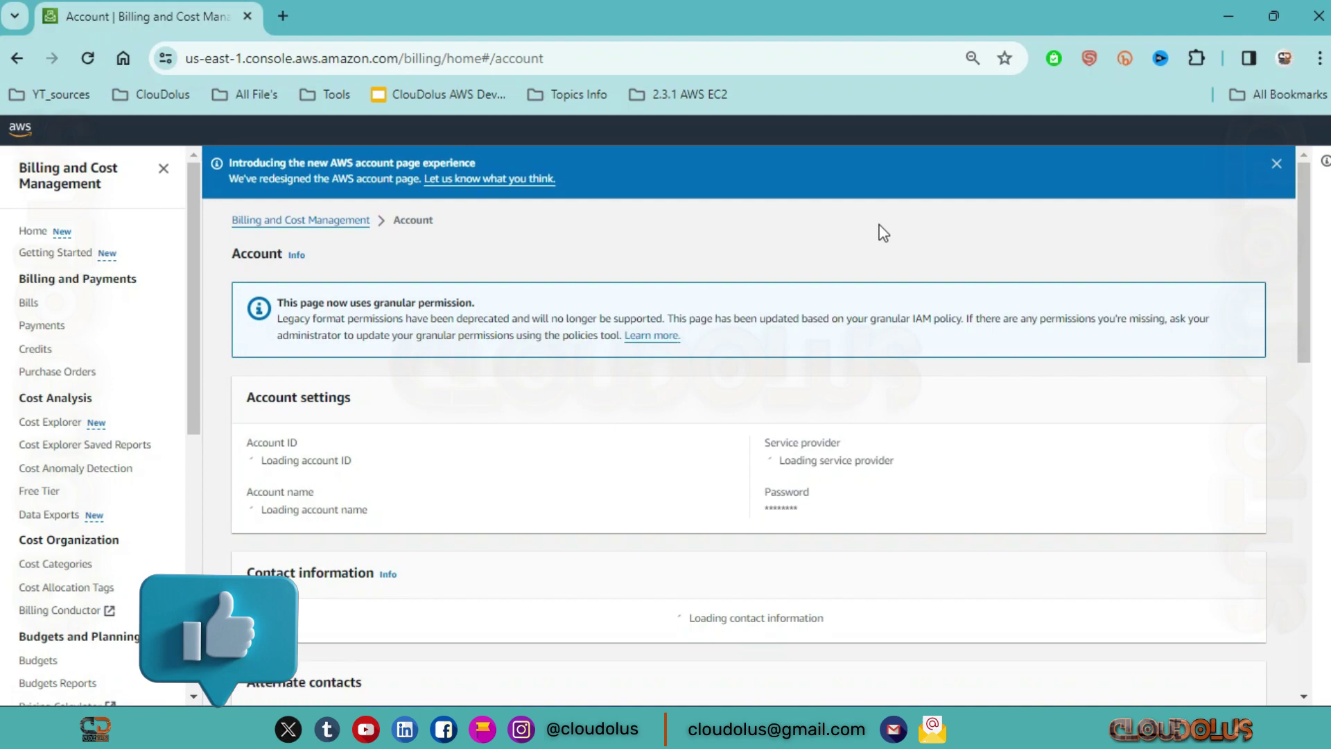
Look through the account page's sections, including AWS Regions, IAM user and role access to Billing information, and Other settings
{"action": "scroll", "coordinate": [570, 332], "scroll_direction": "down", "scroll_amount": 2}
{"action": "scroll", "coordinate": [570, 333], "scroll_direction": "down", "scroll_amount": 15}
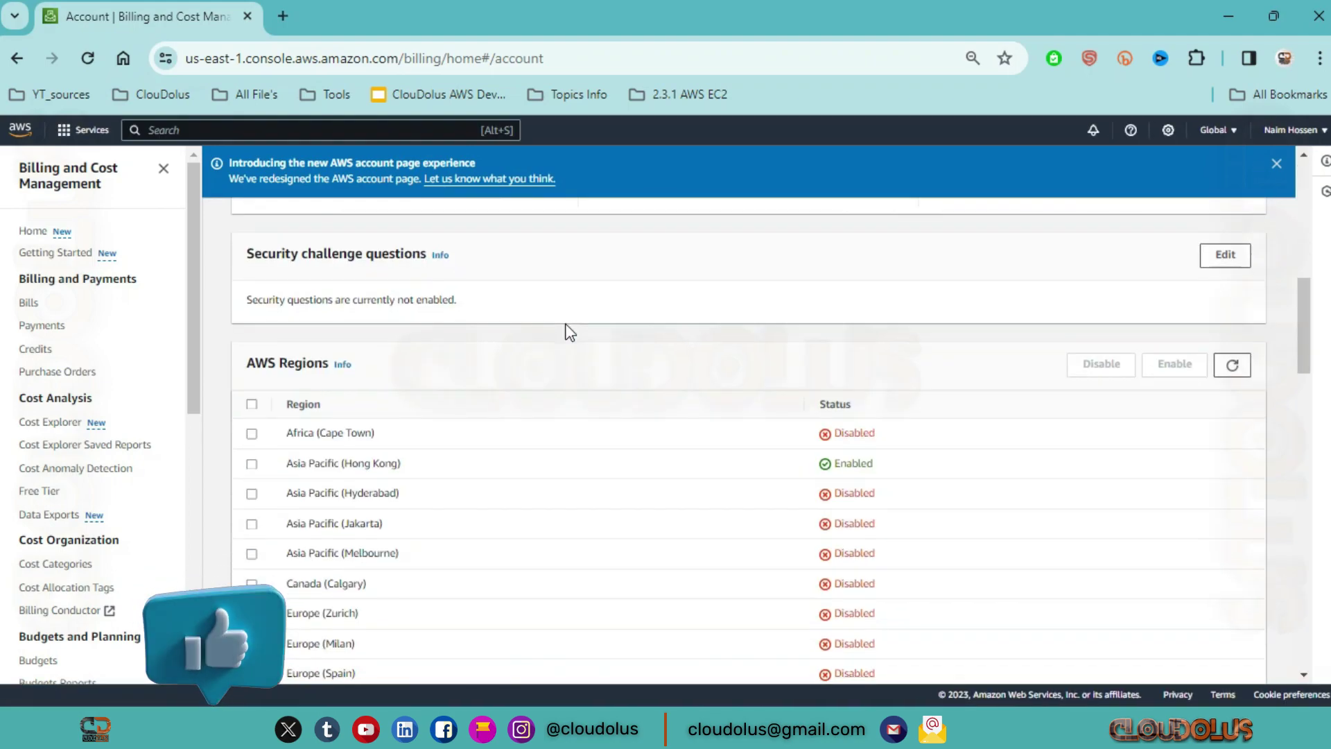
{"action": "scroll", "coordinate": [565, 326], "scroll_direction": "down", "scroll_amount": 2}
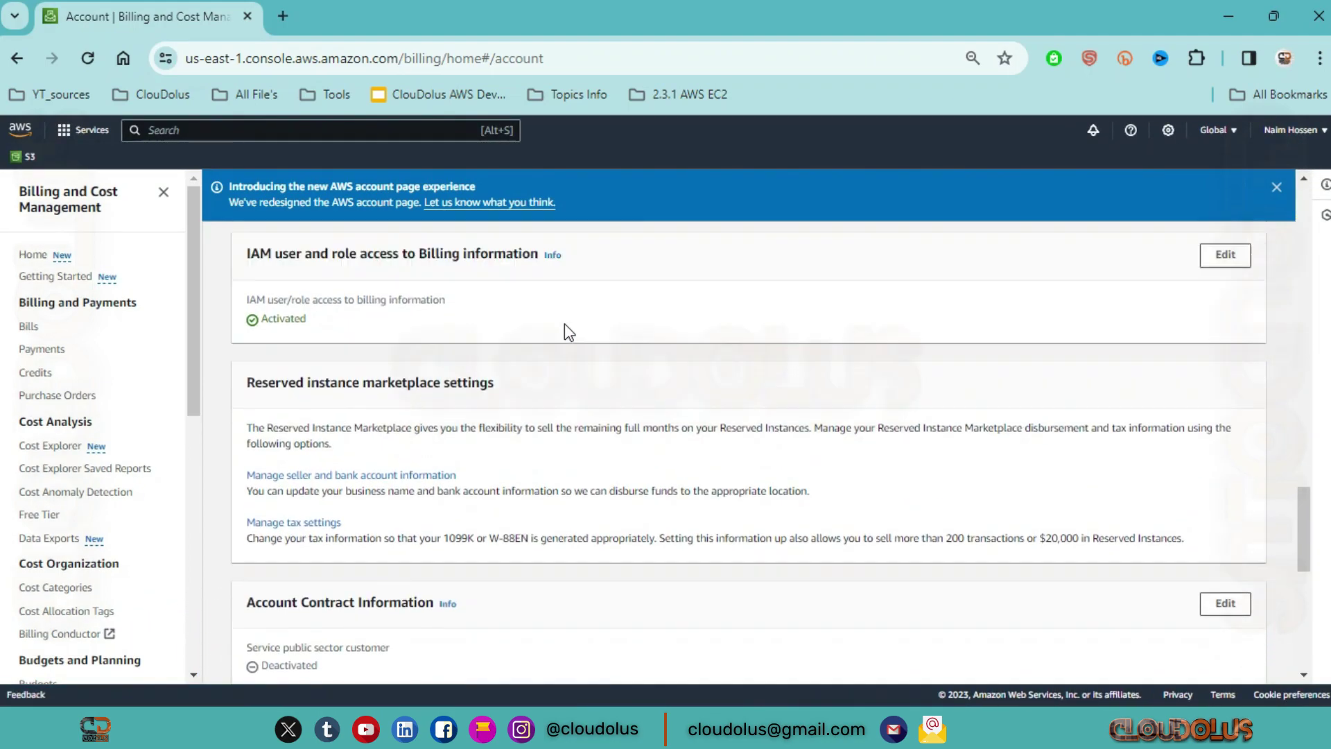
{"action": "scroll", "coordinate": [565, 326], "scroll_direction": "up", "scroll_amount": 6}
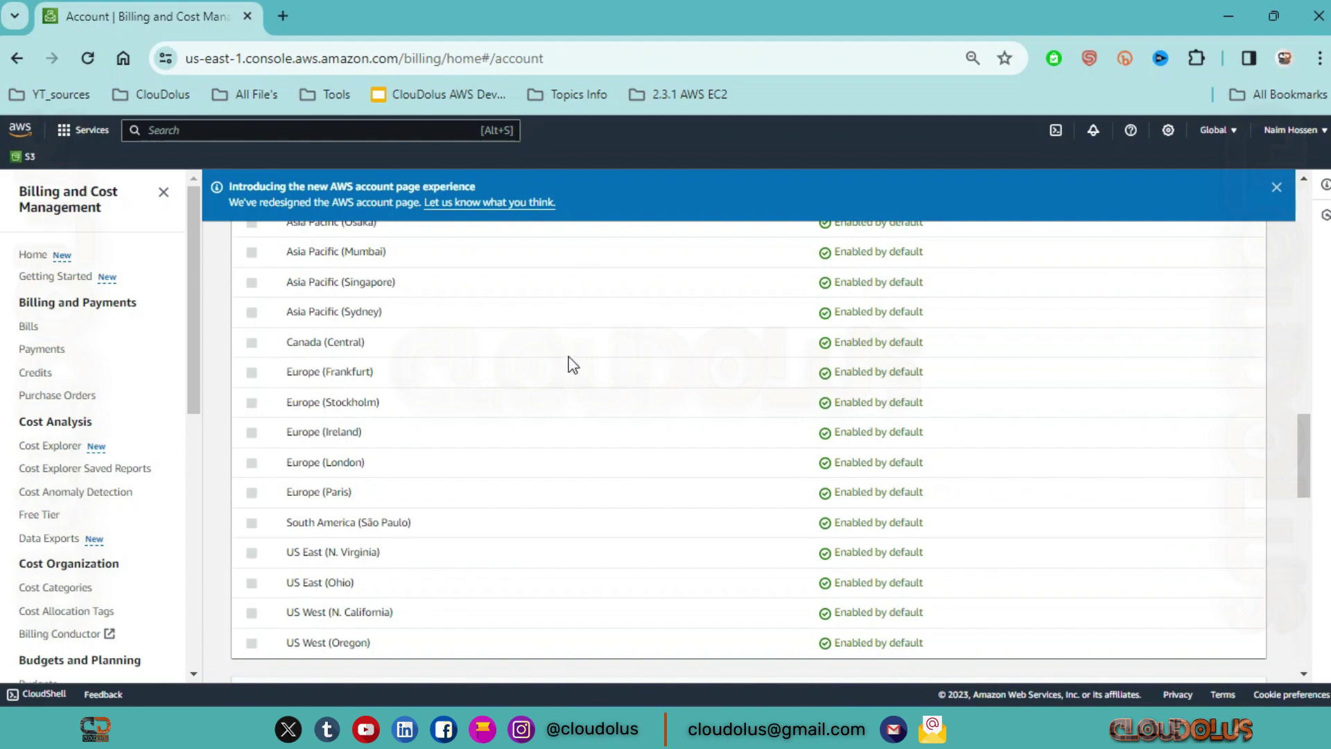
{"action": "scroll", "coordinate": [573, 364], "scroll_direction": "down", "scroll_amount": 5}
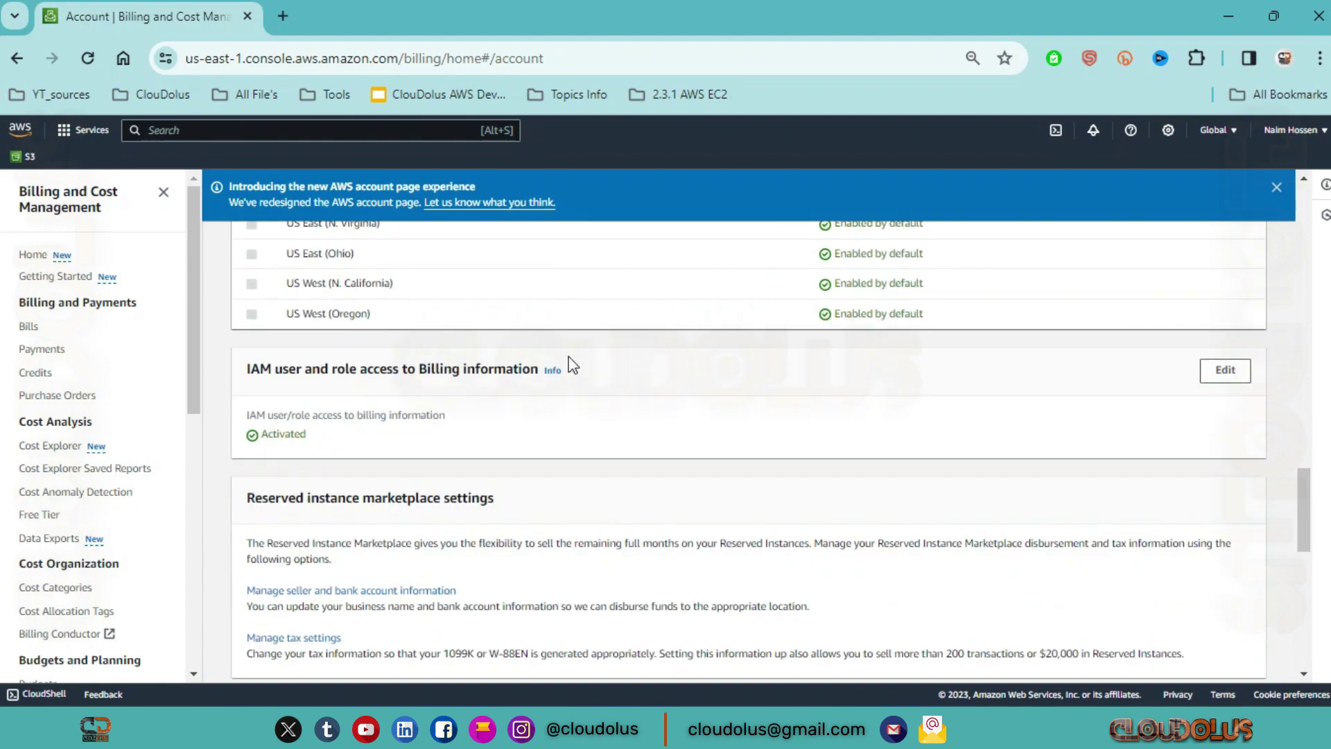
{"action": "scroll", "coordinate": [574, 354], "scroll_direction": "down", "scroll_amount": 7}
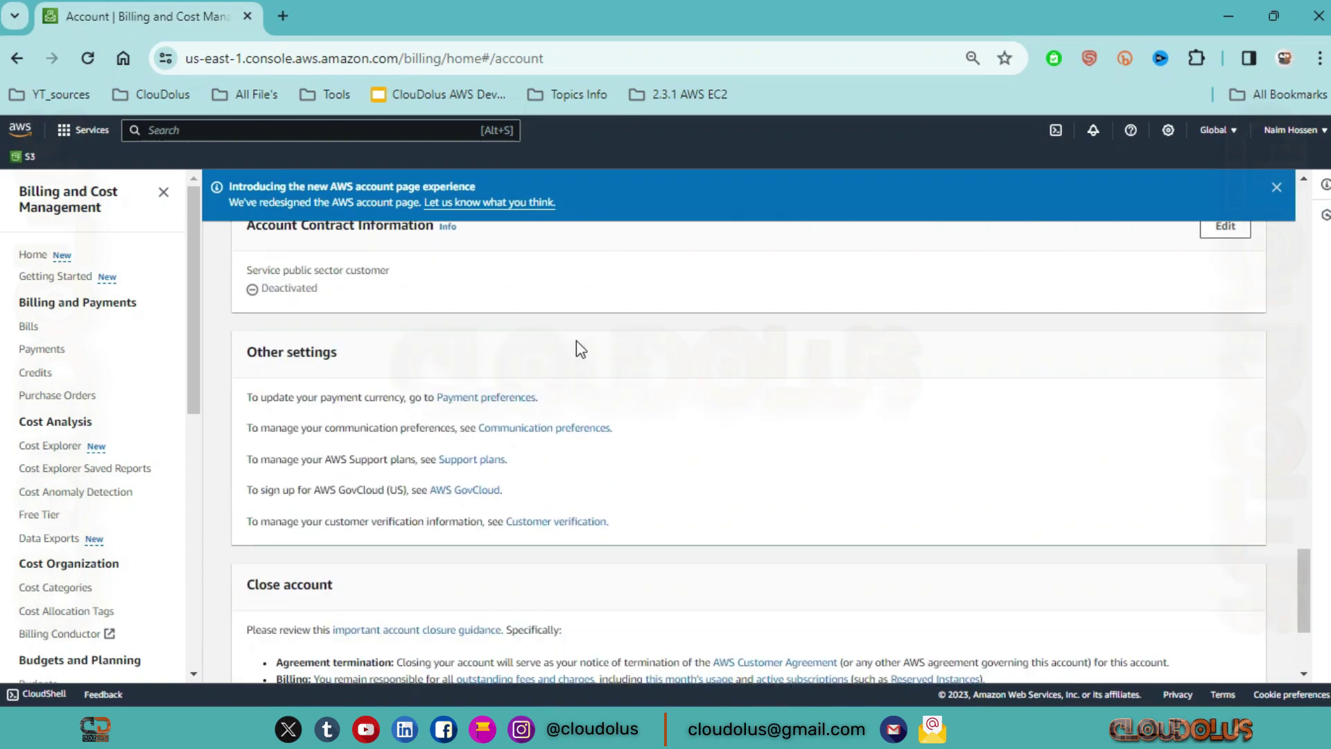
{"action": "scroll", "coordinate": [576, 340], "scroll_direction": "up", "scroll_amount": 8}
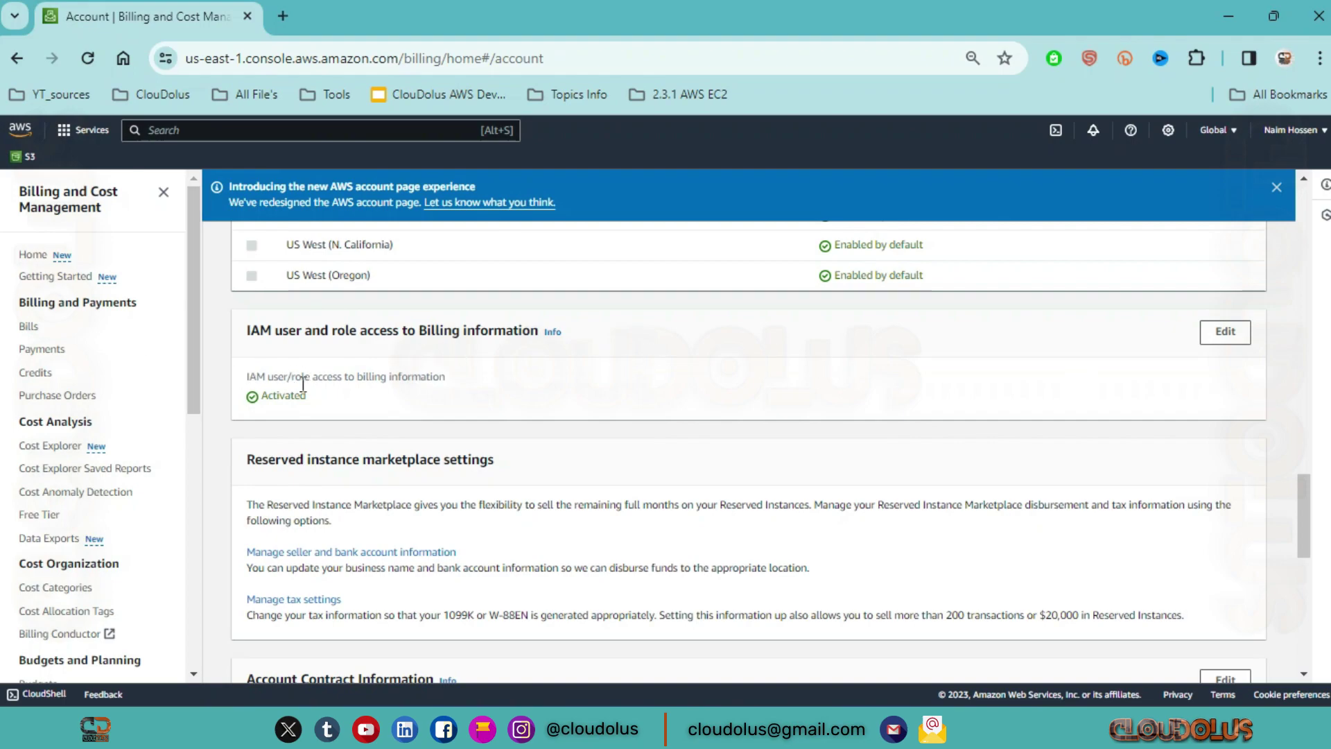
Open IAM user and role access to Billing information for editing and enable Activate IAM Access
{"action": "left_click_drag", "start_coordinate": [319, 396], "coordinate": [240, 412]}
{"action": "left_click", "coordinate": [1038, 362]}
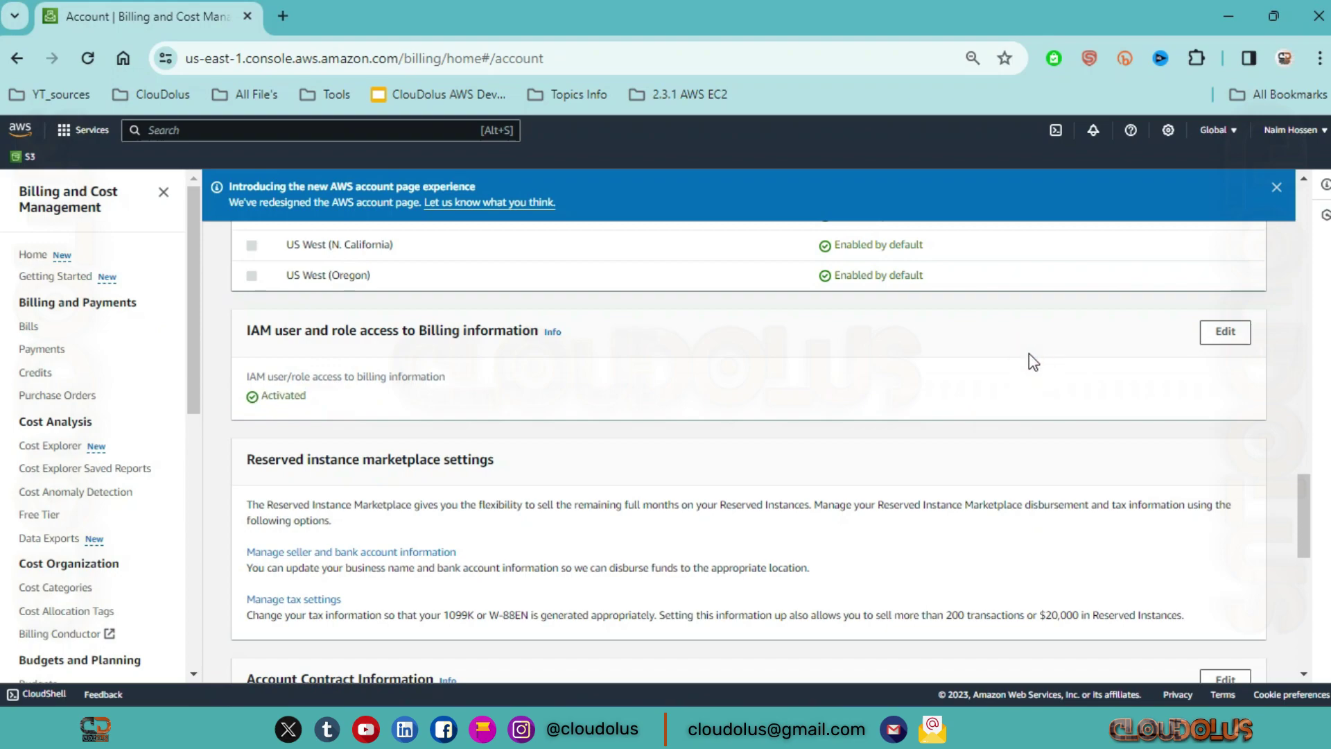
{"action": "left_click", "coordinate": [1224, 332]}
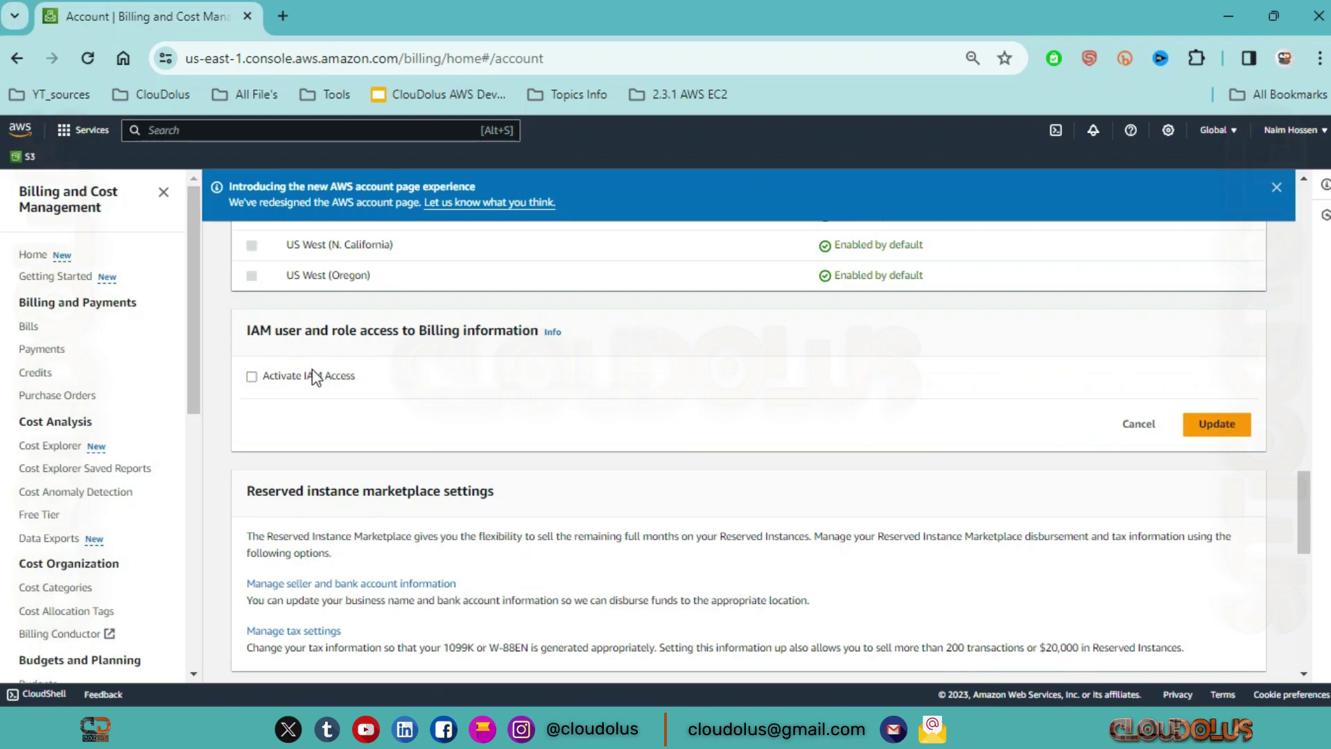
{"action": "left_click", "coordinate": [252, 376]}
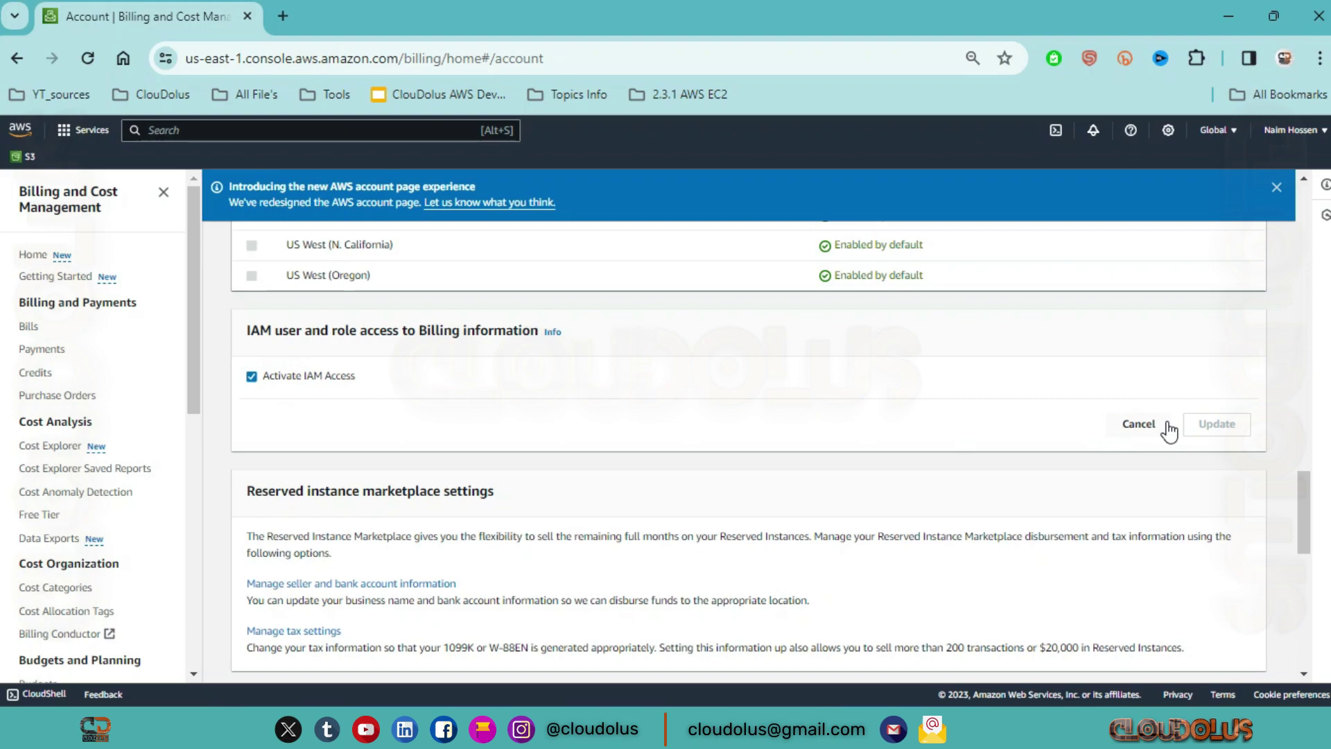
Open the Free Tier page and review the usage of each service against its AWS Free Tier limit
{"action": "scroll", "coordinate": [735, 436], "scroll_direction": "up", "scroll_amount": 3}
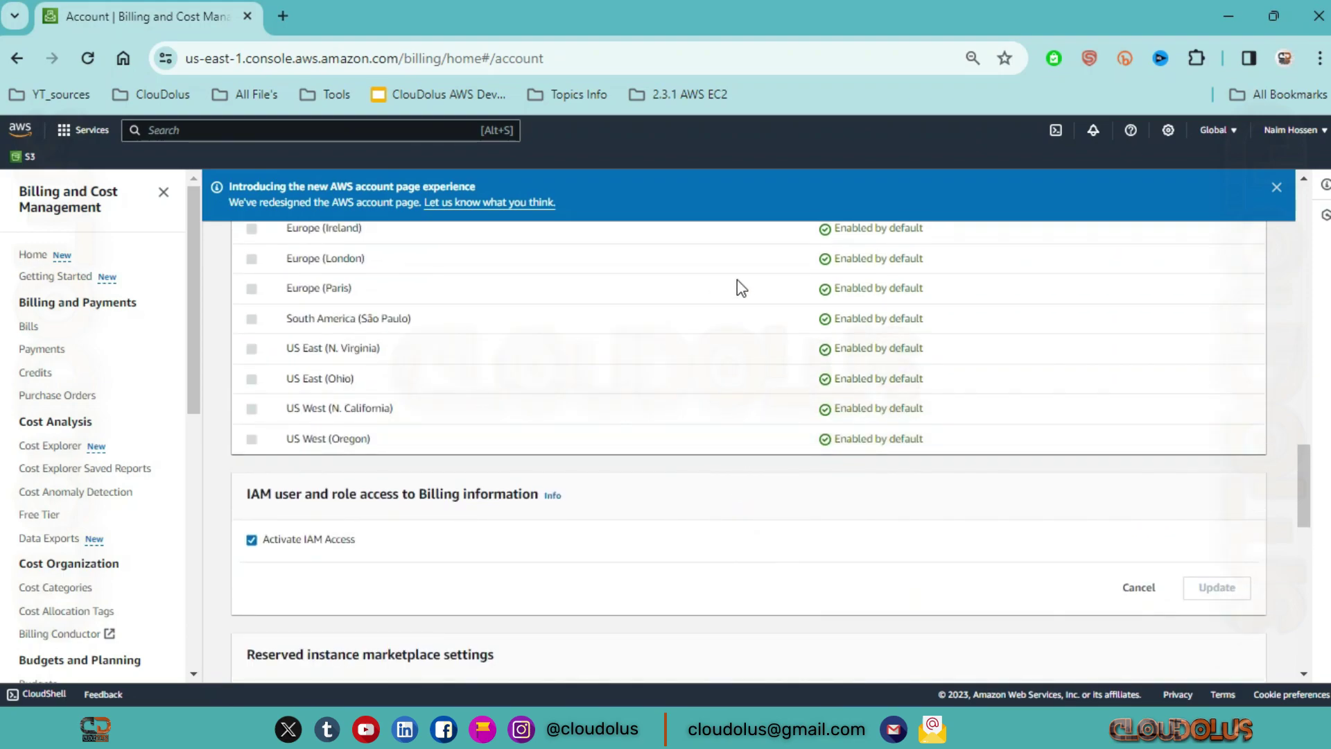
{"action": "scroll", "coordinate": [51, 347], "scroll_direction": "down", "scroll_amount": 3}
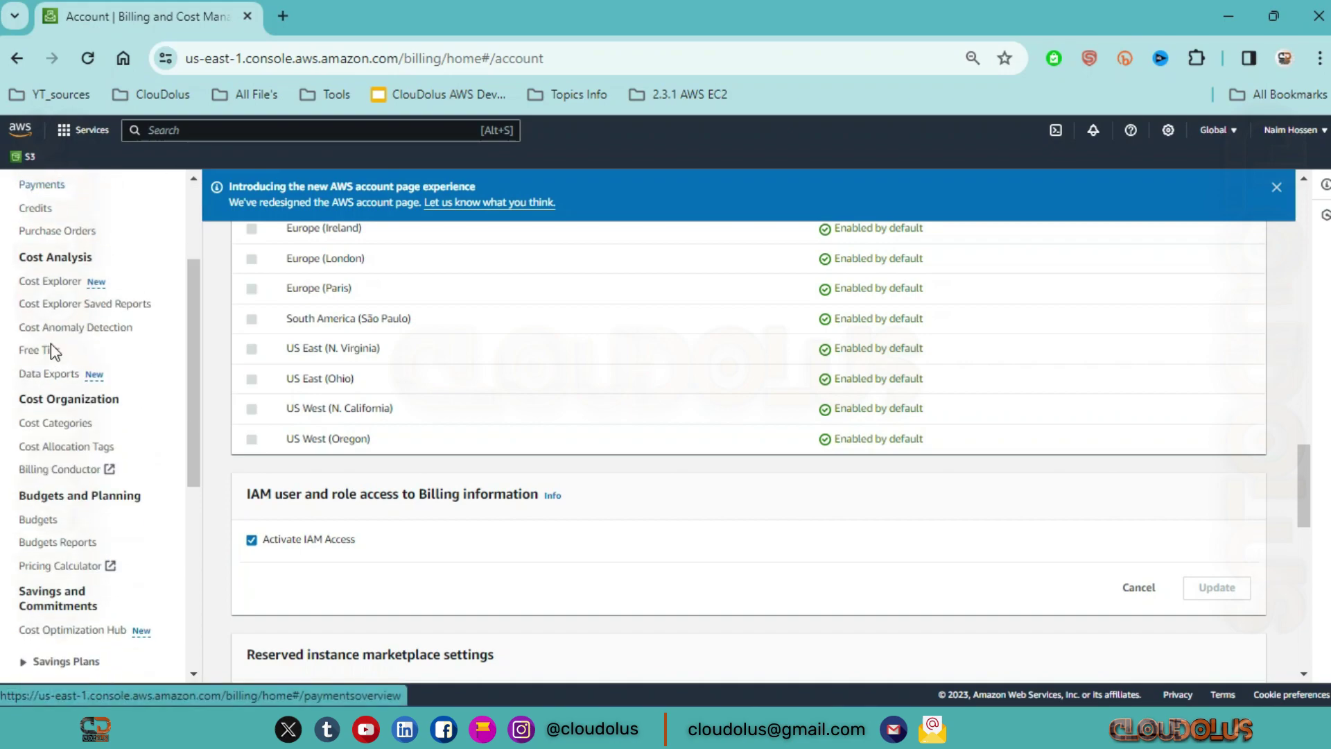
{"action": "scroll", "coordinate": [51, 343], "scroll_direction": "up", "scroll_amount": 3}
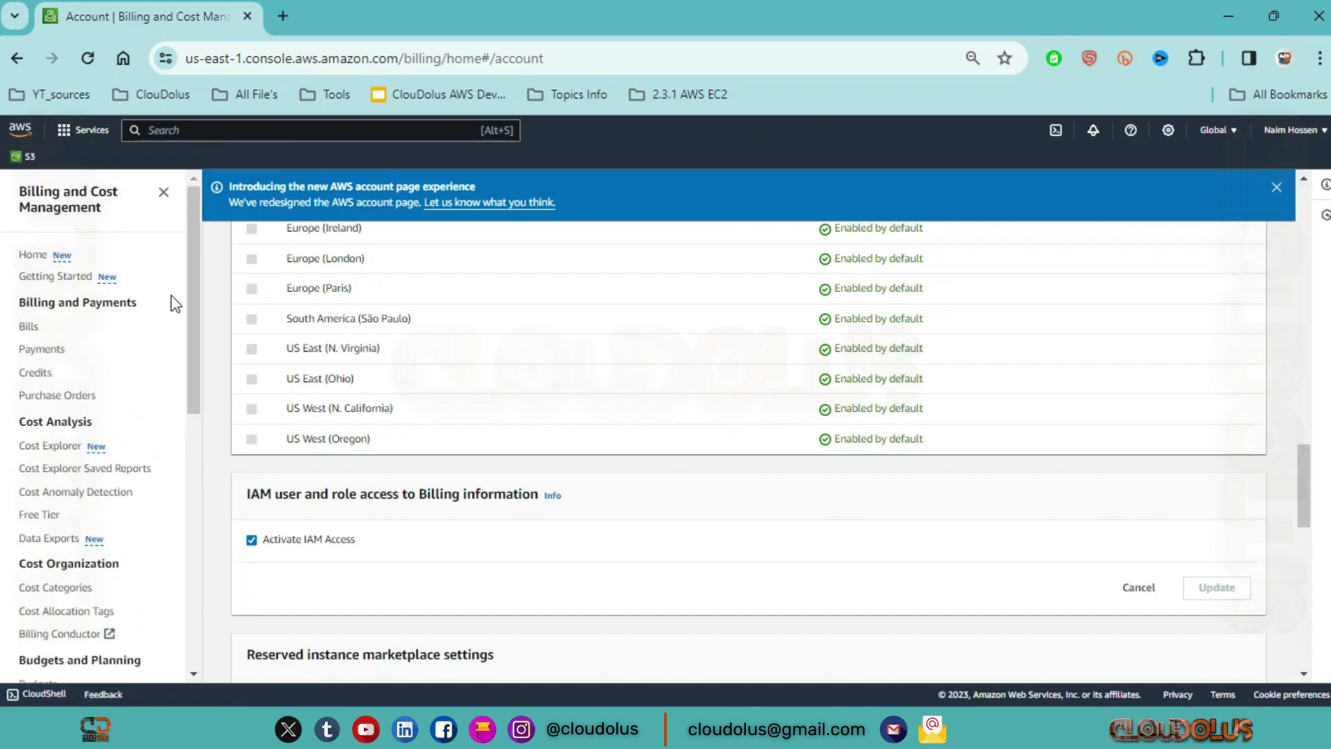
{"action": "left_click", "coordinate": [42, 517]}
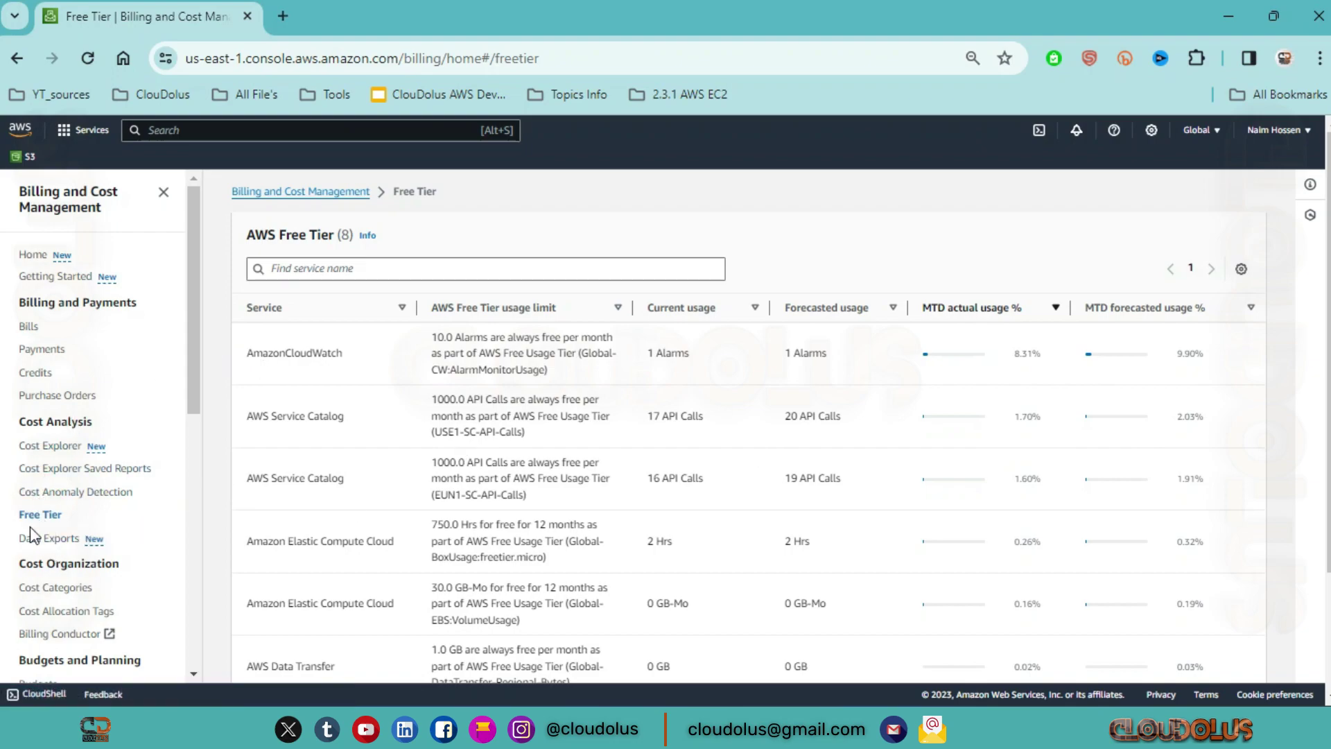
{"action": "scroll", "coordinate": [708, 468], "scroll_direction": "down", "scroll_amount": 3}
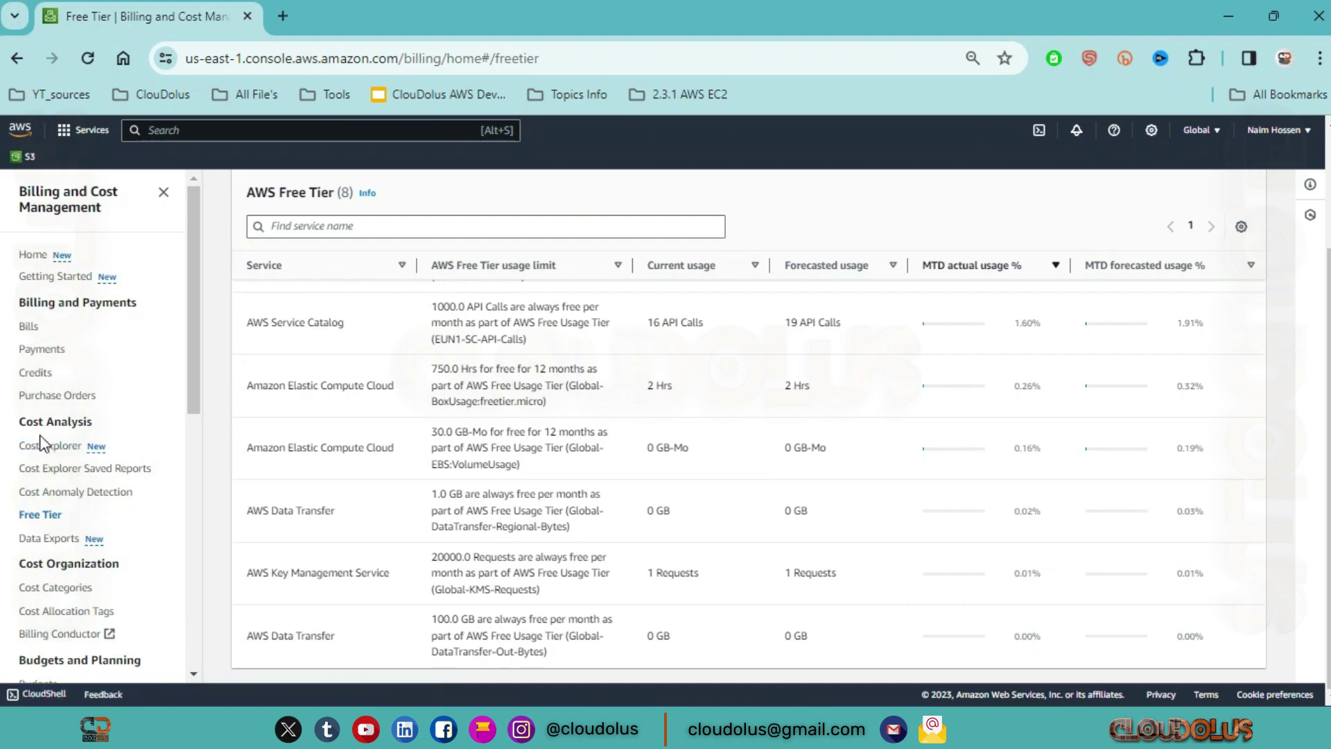
Open the Bills page and review the AWS estimated bill summary and the highest estimated cost by service provider
{"action": "left_click", "coordinate": [40, 327]}
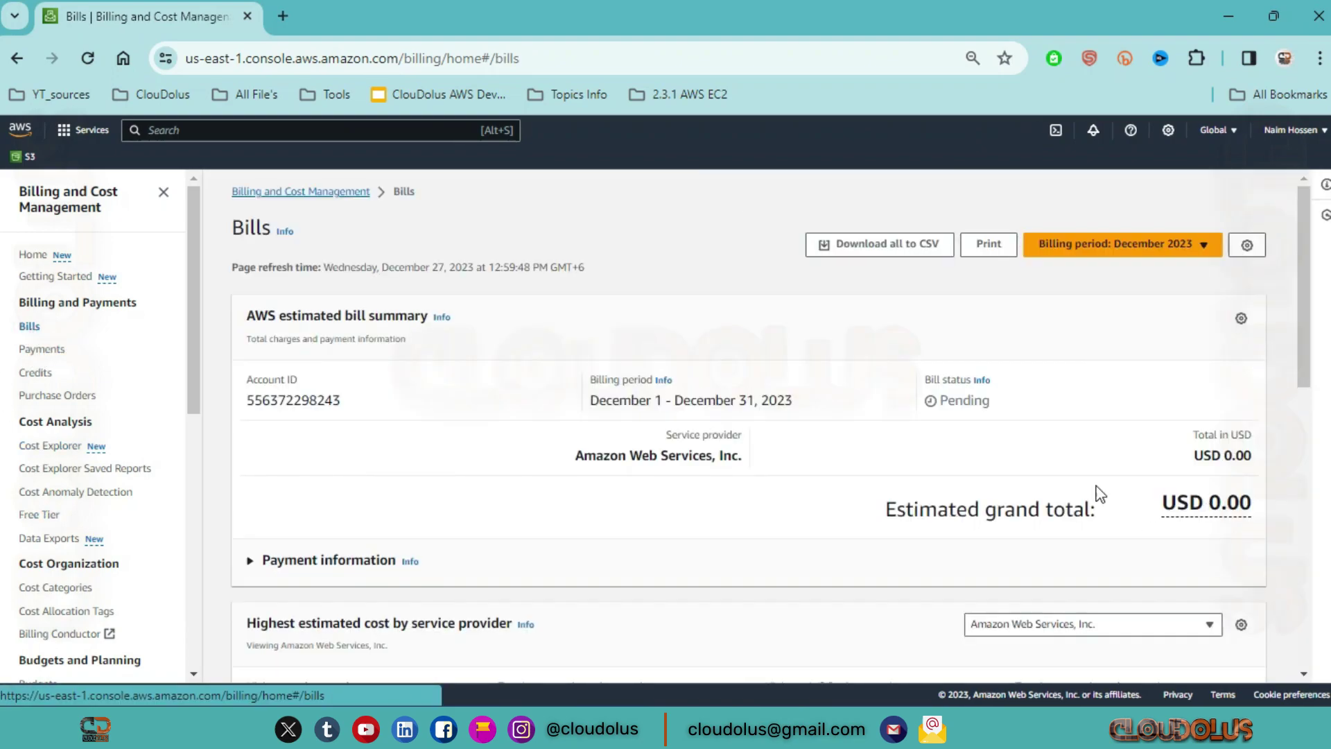
{"action": "scroll", "coordinate": [1037, 484], "scroll_direction": "down", "scroll_amount": 3}
{"action": "scroll", "coordinate": [1037, 484], "scroll_direction": "down", "scroll_amount": 4}
{"action": "scroll", "coordinate": [1040, 485], "scroll_direction": "up", "scroll_amount": 4}
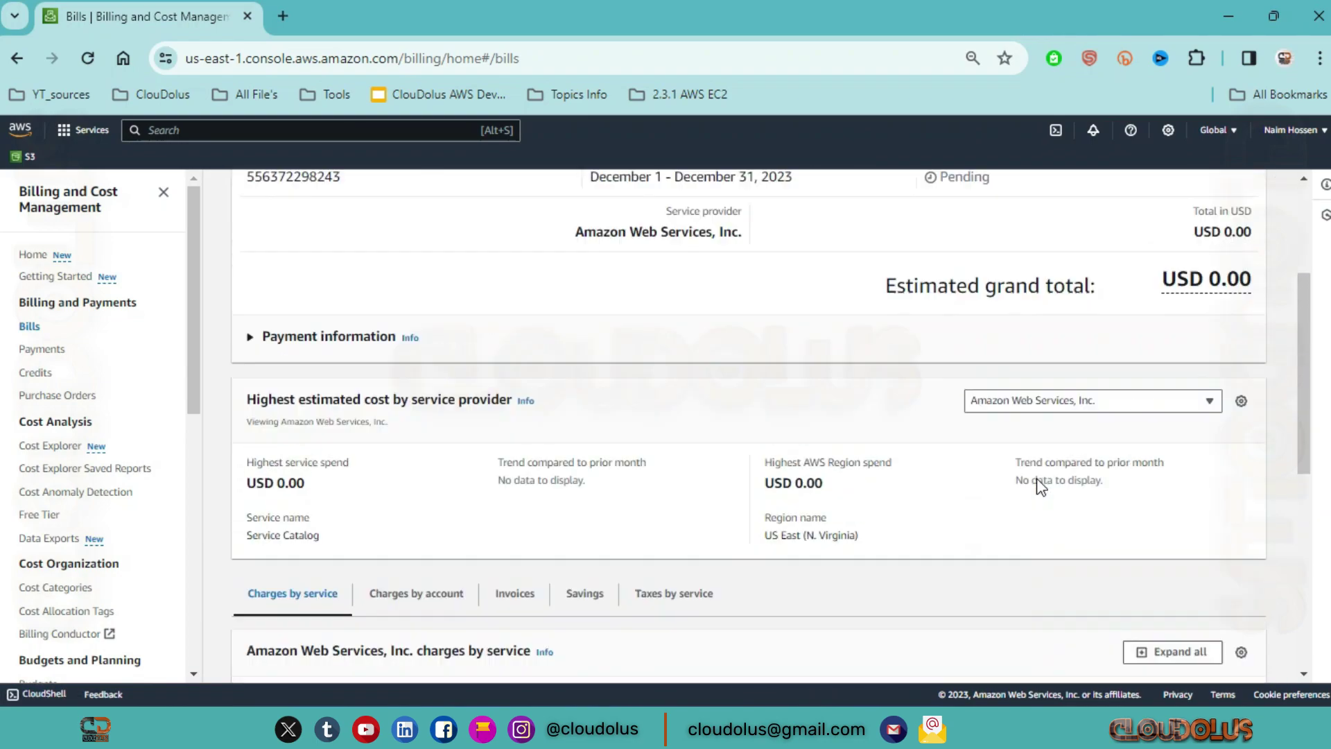
{"action": "scroll", "coordinate": [1040, 486], "scroll_direction": "up", "scroll_amount": 1}
{"action": "scroll", "coordinate": [1037, 484], "scroll_direction": "down", "scroll_amount": 3}
{"action": "scroll", "coordinate": [1037, 485], "scroll_direction": "up", "scroll_amount": 4}
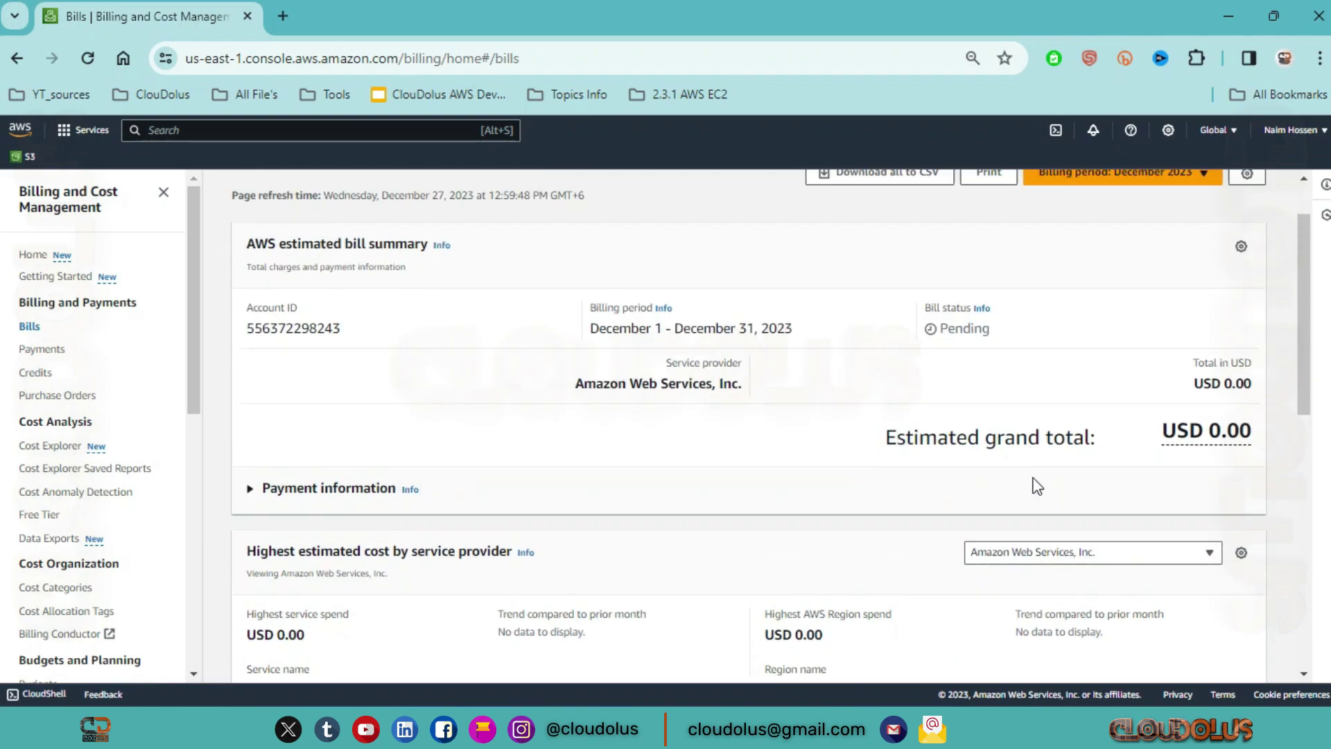
{"action": "scroll", "coordinate": [1037, 485], "scroll_direction": "up", "scroll_amount": 1}
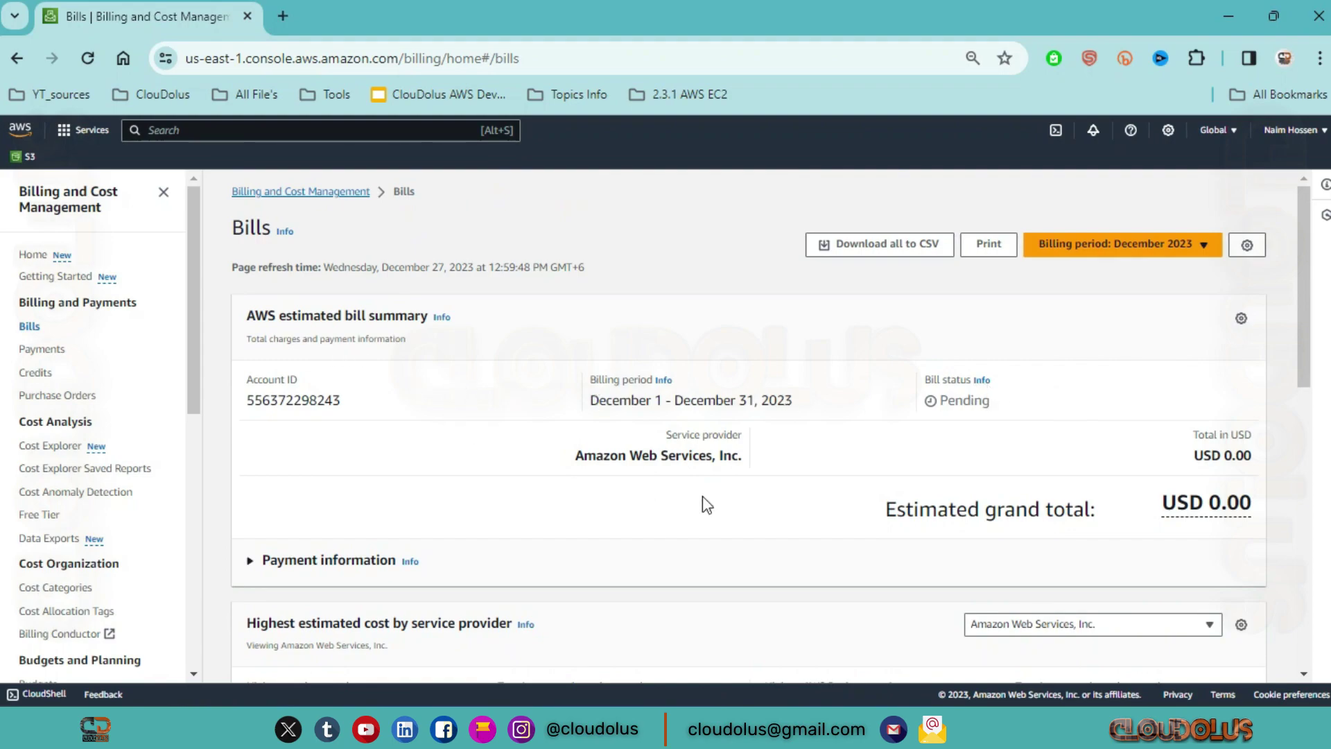
Examine the Charges by service section of the bill and its total pre-tax service charges
{"action": "scroll", "coordinate": [704, 495], "scroll_direction": "down", "scroll_amount": 3}
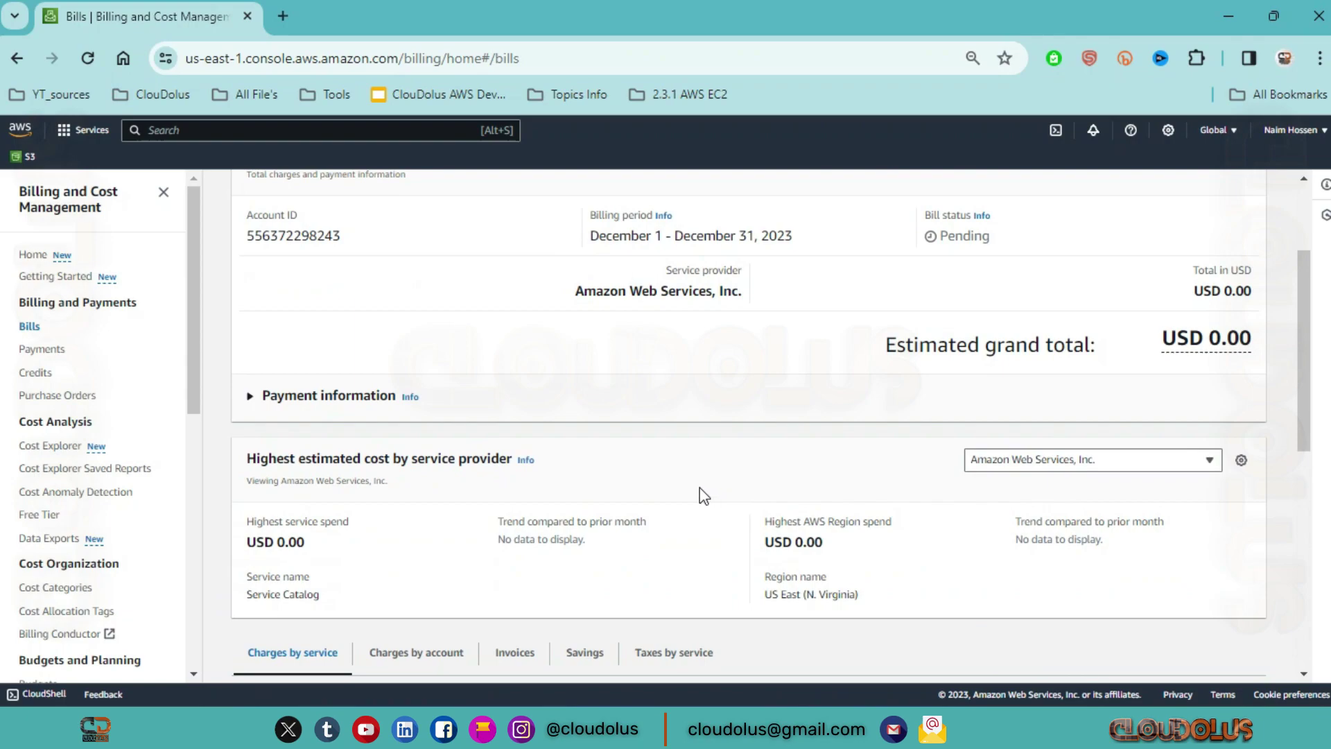
{"action": "scroll", "coordinate": [701, 494], "scroll_direction": "down", "scroll_amount": 3}
{"action": "scroll", "coordinate": [701, 496], "scroll_direction": "down", "scroll_amount": 3}
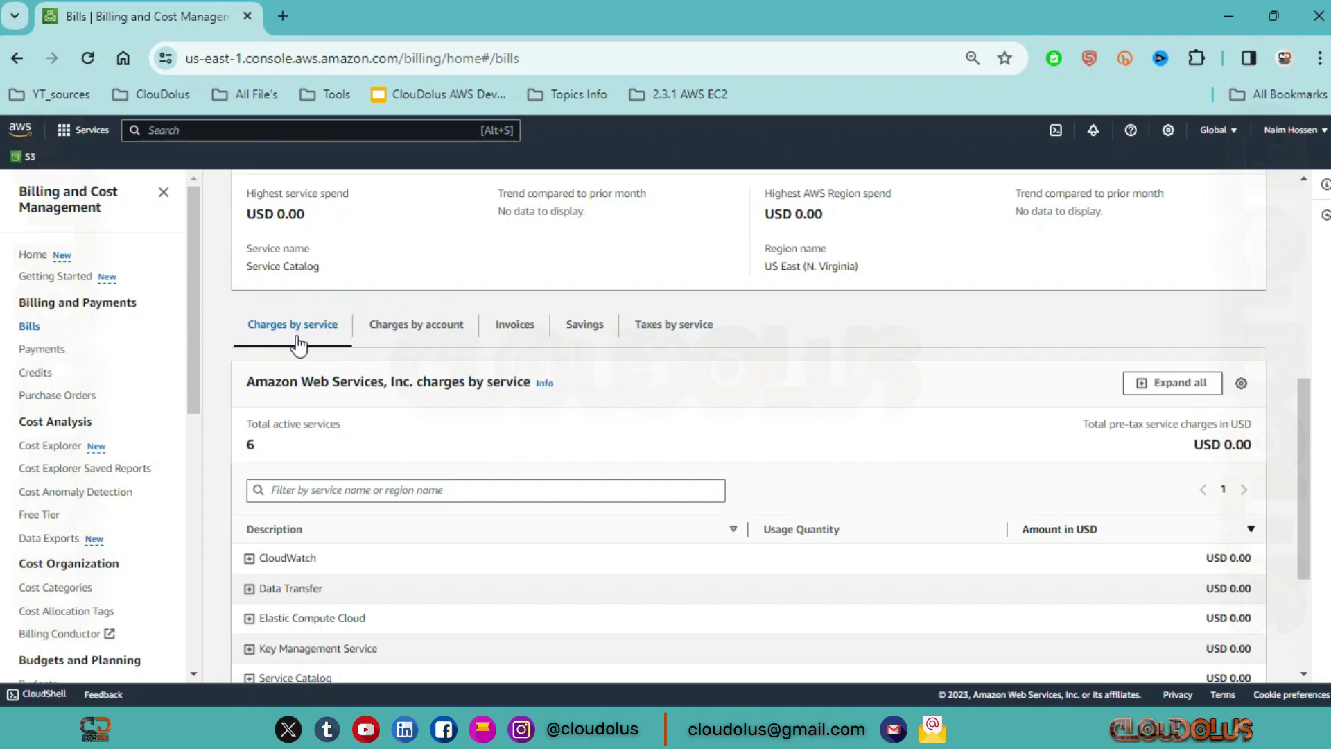
{"action": "left_click_drag", "start_coordinate": [232, 322], "coordinate": [343, 329]}
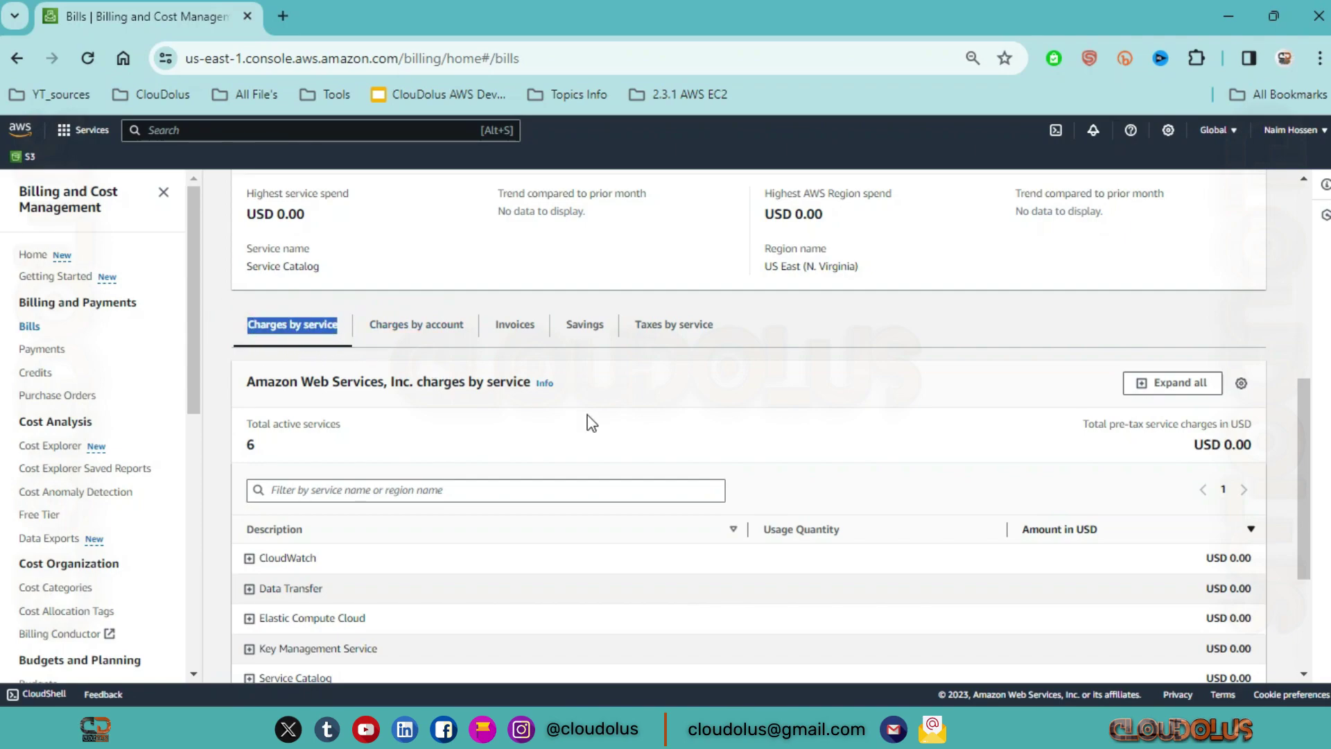
{"action": "scroll", "coordinate": [591, 423], "scroll_direction": "down", "scroll_amount": 3}
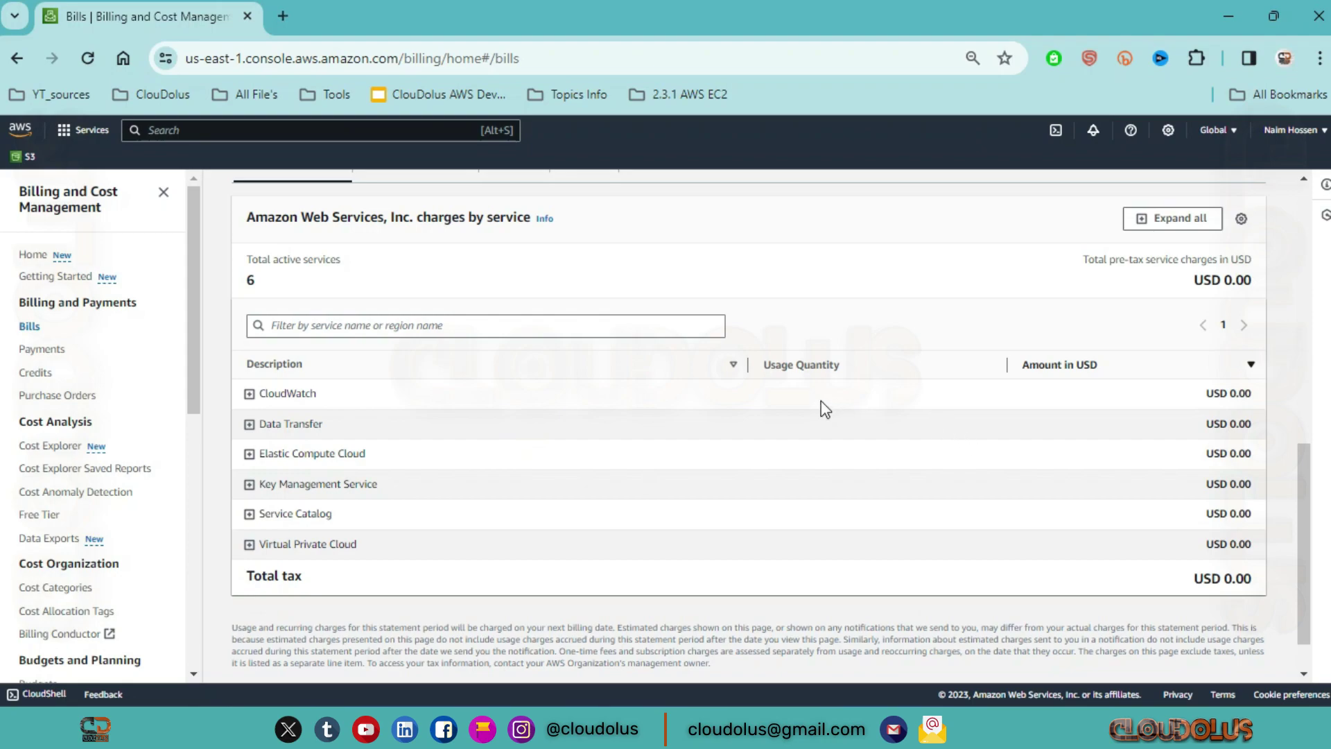
{"action": "triple_click", "coordinate": [1222, 280]}
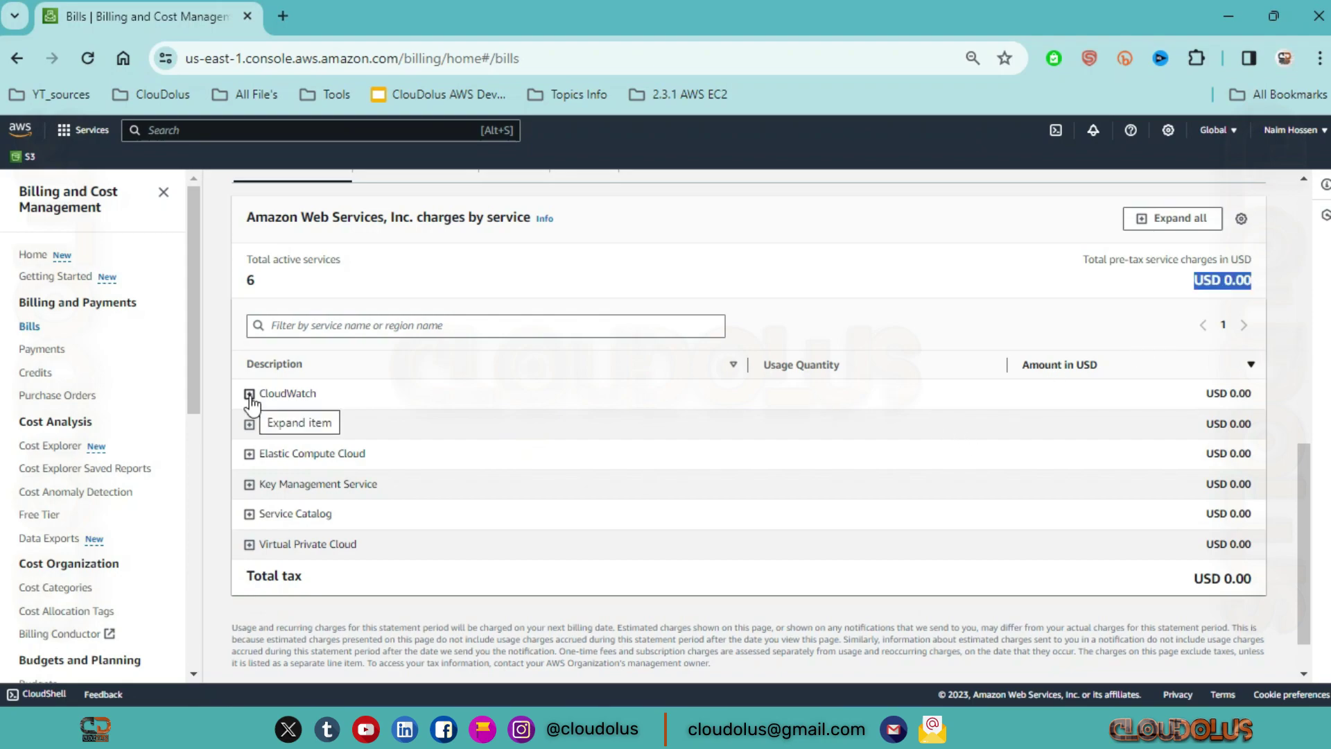
Expand the CloudWatch charges to view their regional breakdown, and leave them collapsed
{"action": "left_click", "coordinate": [249, 394]}
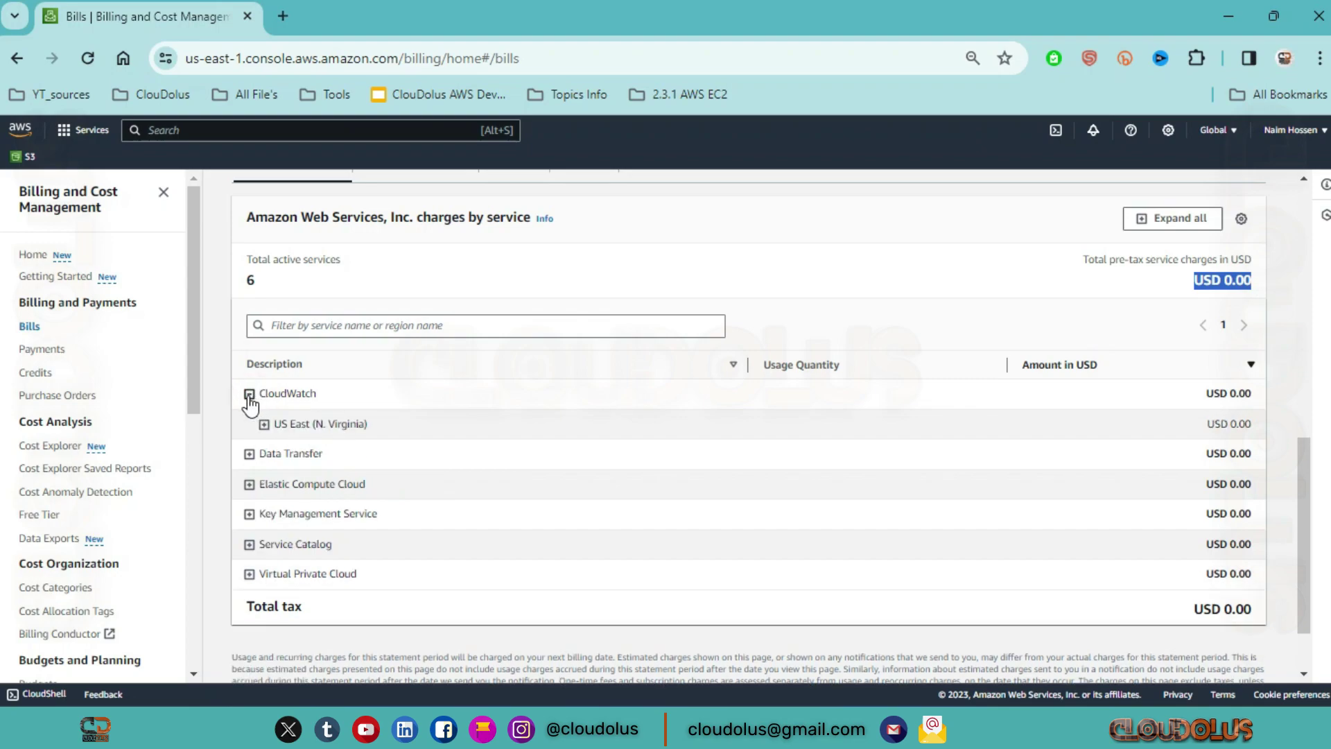
{"action": "left_click", "coordinate": [250, 394]}
{"action": "left_click", "coordinate": [250, 395]}
{"action": "left_click", "coordinate": [250, 394]}
{"action": "left_click", "coordinate": [250, 394]}
{"action": "left_click", "coordinate": [250, 394]}
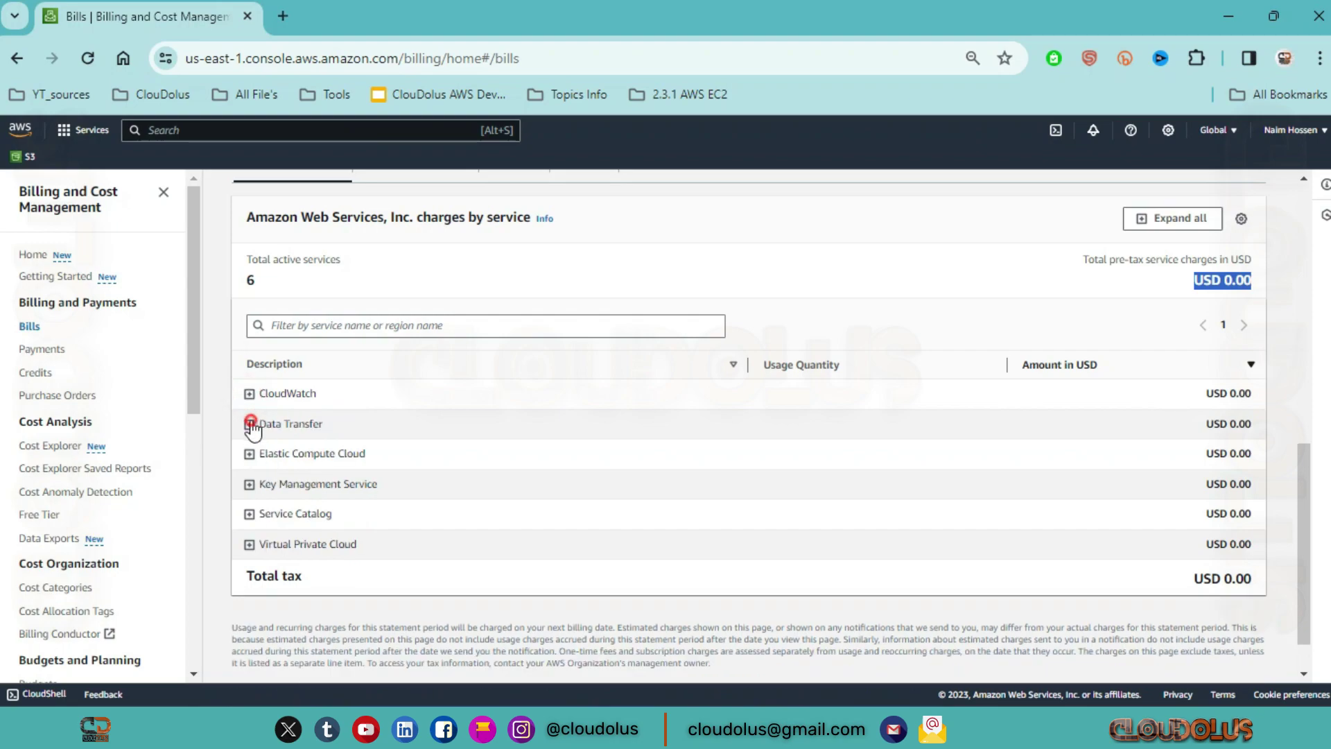
Expand and collapse the Data Transfer and Virtual Private Cloud charges to check their regional breakdowns
{"action": "left_click", "coordinate": [251, 424]}
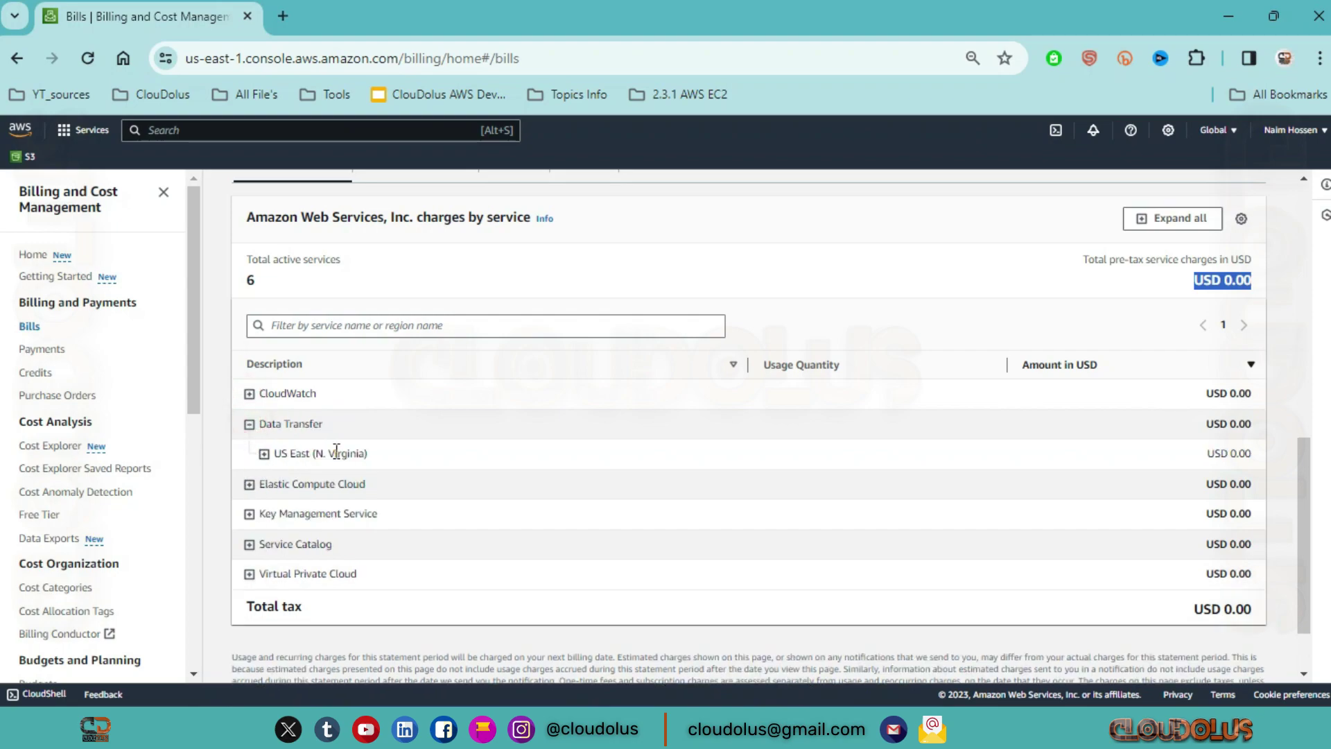
{"action": "left_click", "coordinate": [249, 425]}
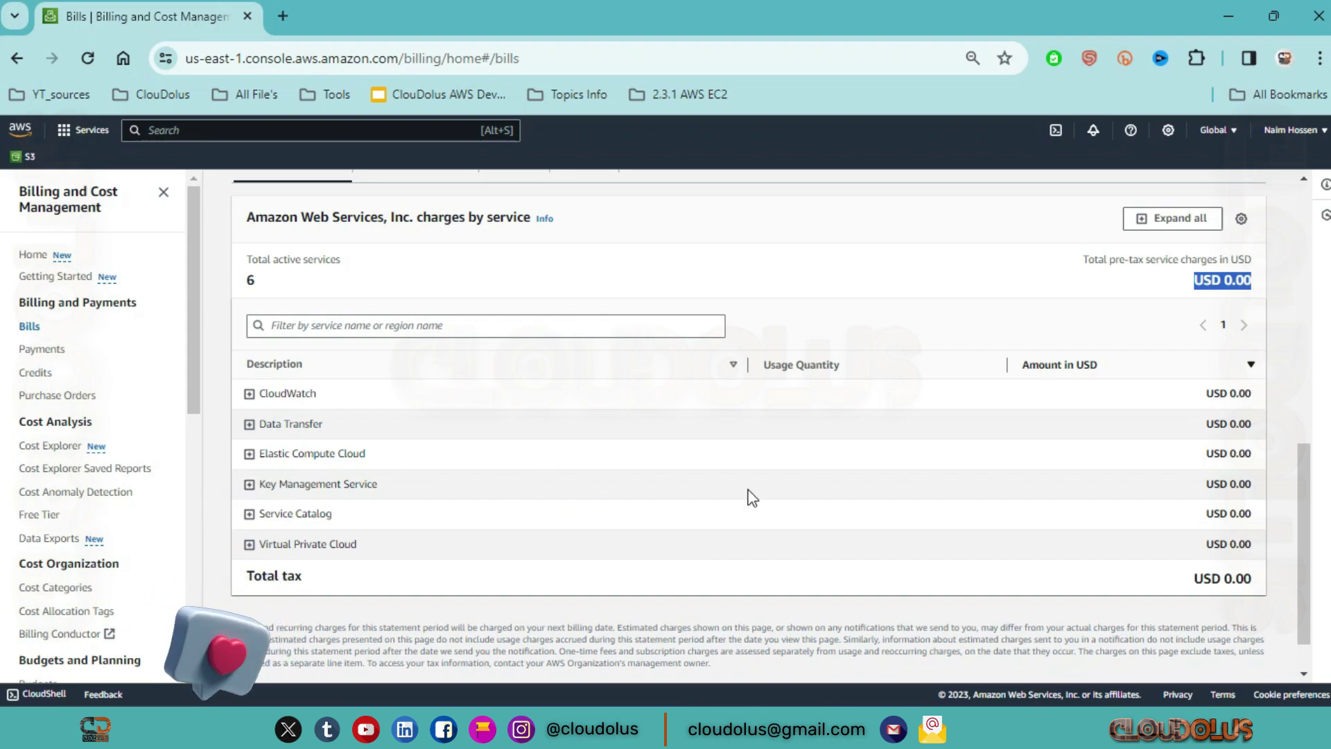
{"action": "left_click", "coordinate": [250, 545]}
{"action": "left_click", "coordinate": [249, 544]}
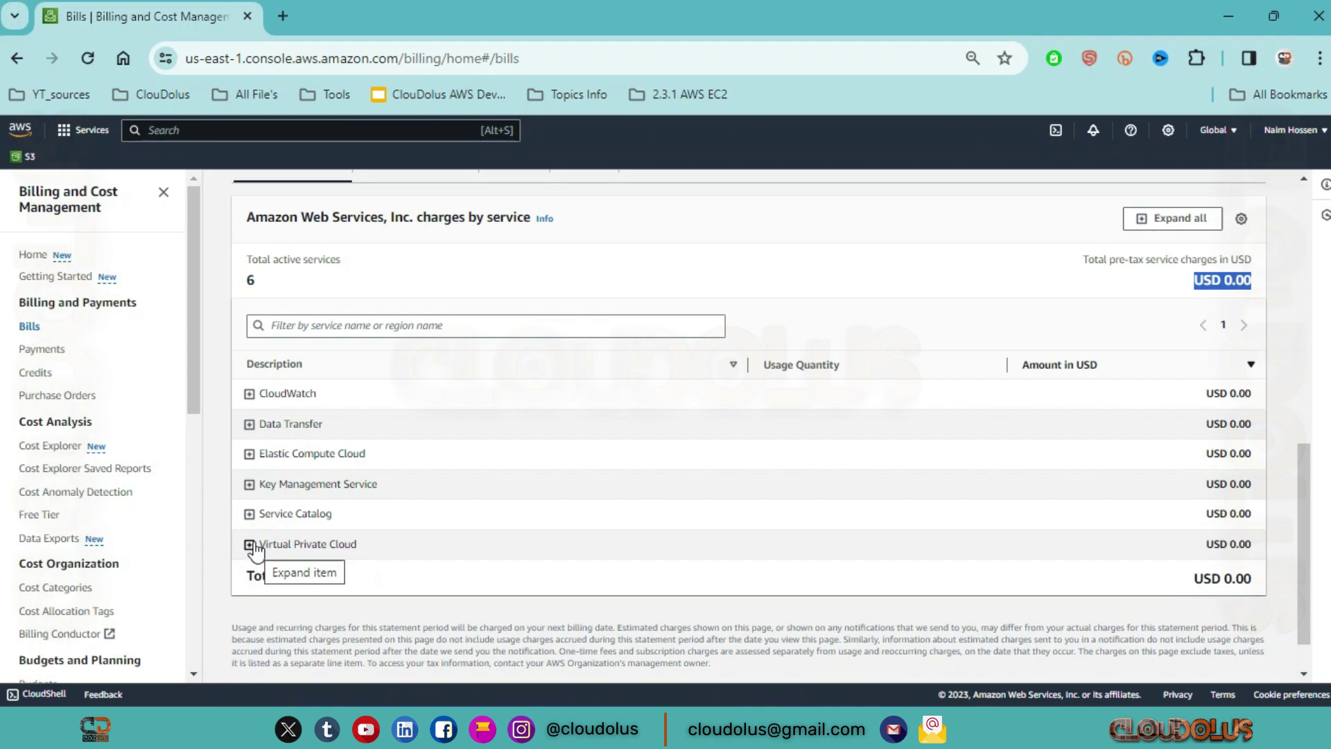
Open the Budgets page under Budgets and Planning
{"action": "scroll", "coordinate": [164, 512], "scroll_direction": "down", "scroll_amount": 3}
{"action": "scroll", "coordinate": [165, 497], "scroll_direction": "up", "scroll_amount": 2}
{"action": "scroll", "coordinate": [165, 492], "scroll_direction": "up", "scroll_amount": 2}
{"action": "scroll", "coordinate": [74, 485], "scroll_direction": "down", "scroll_amount": 5}
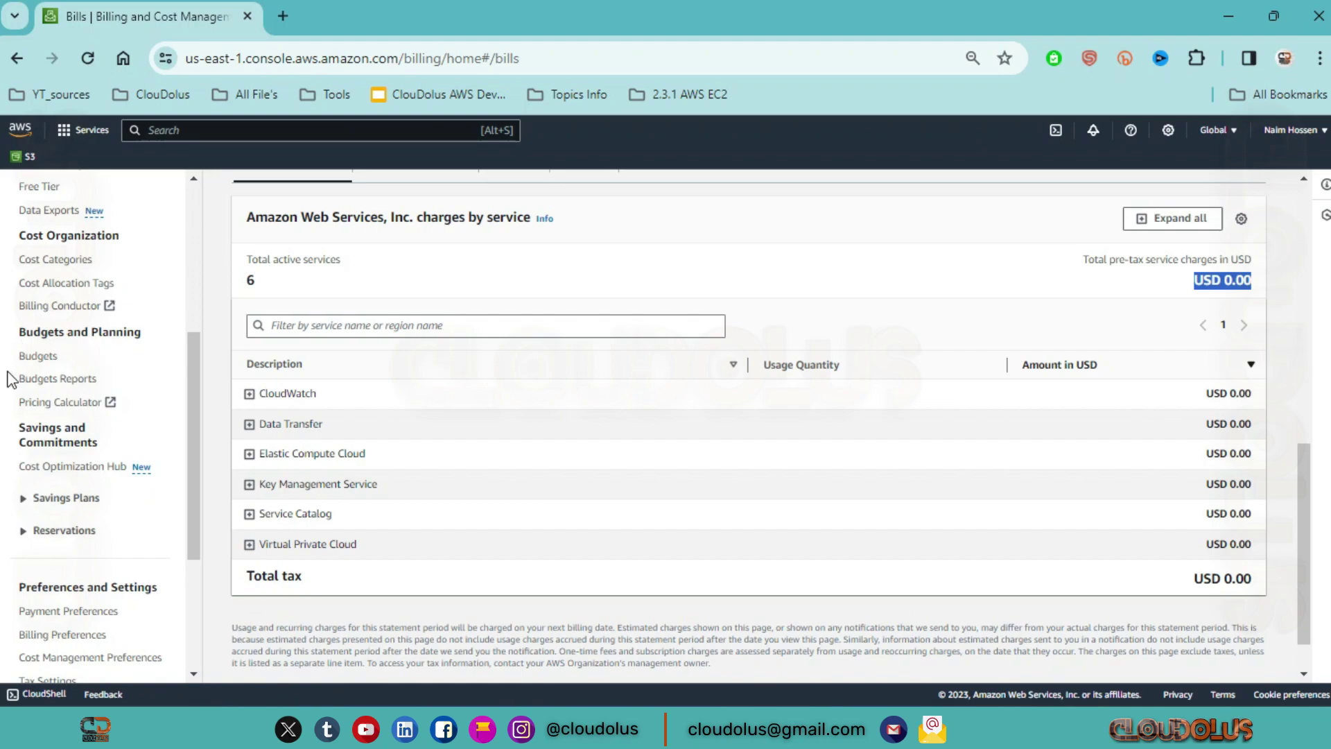
{"action": "left_click", "coordinate": [40, 358]}
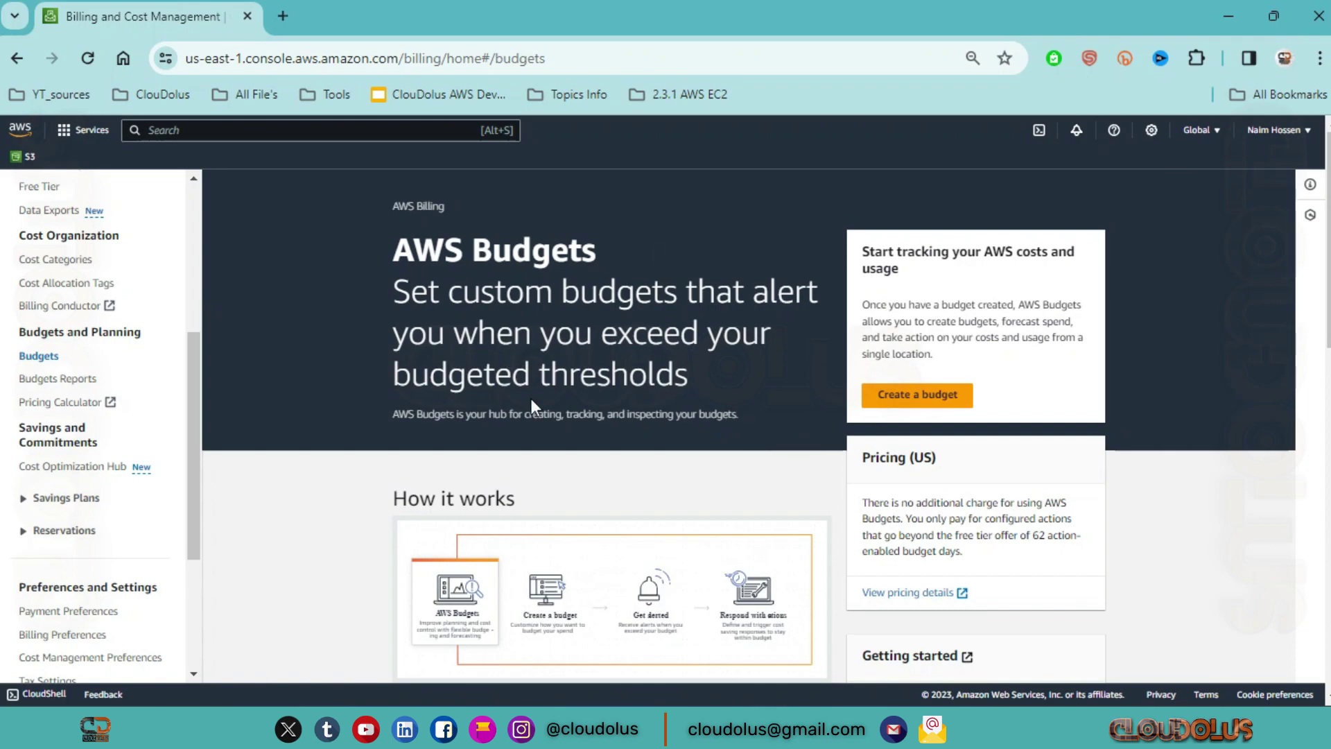
{"action": "key", "text": "ctrl+plus"}
{"action": "key", "text": "ctrl+plus"}
{"action": "key", "text": "ctrl+plus"}
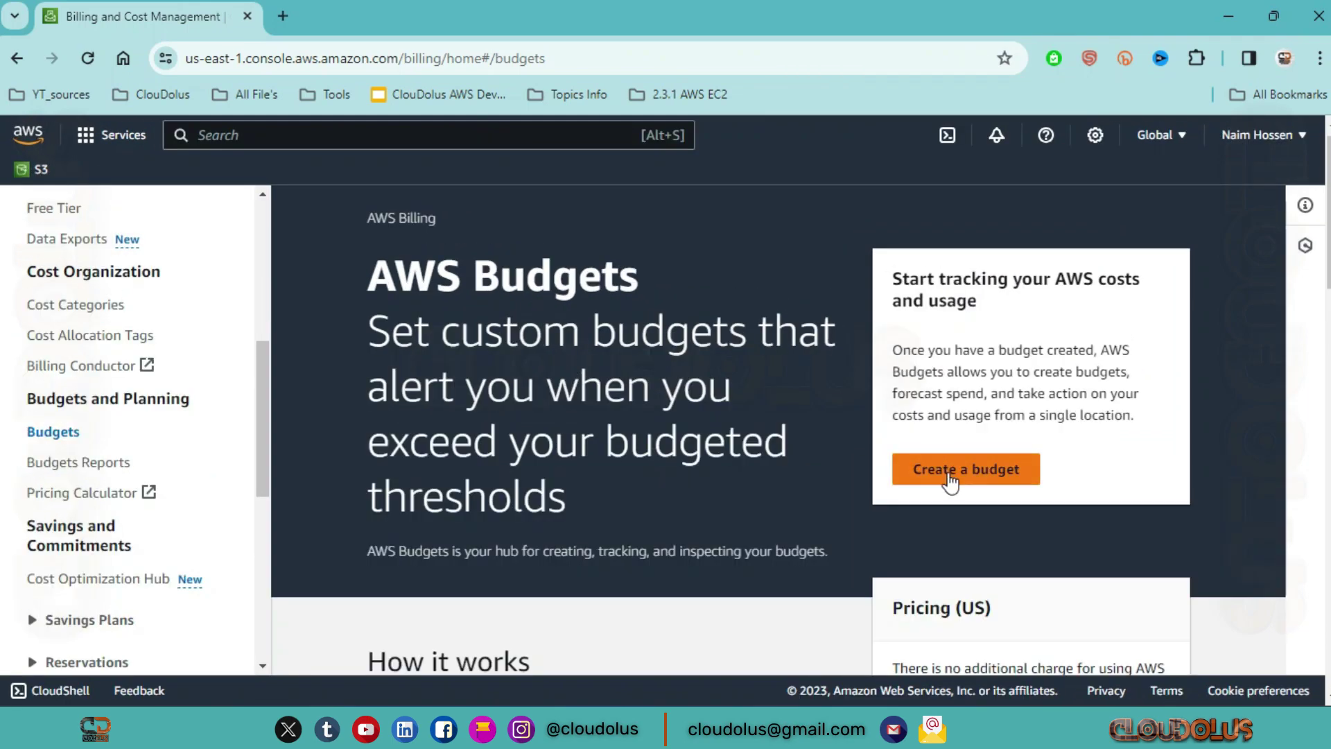
Start creating a budget and review the setup options, templates and zero spend settings it offers
{"action": "left_click", "coordinate": [951, 483]}
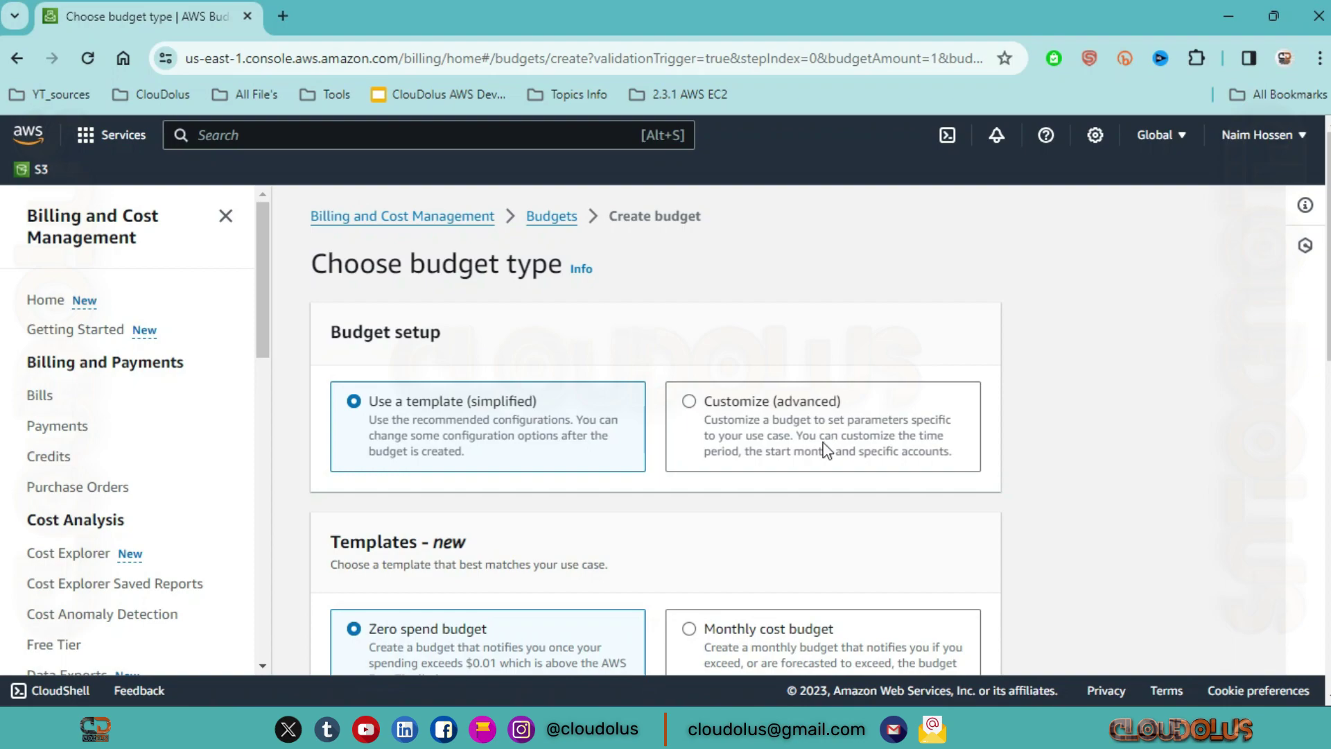
{"action": "scroll", "coordinate": [765, 461], "scroll_direction": "down", "scroll_amount": 2}
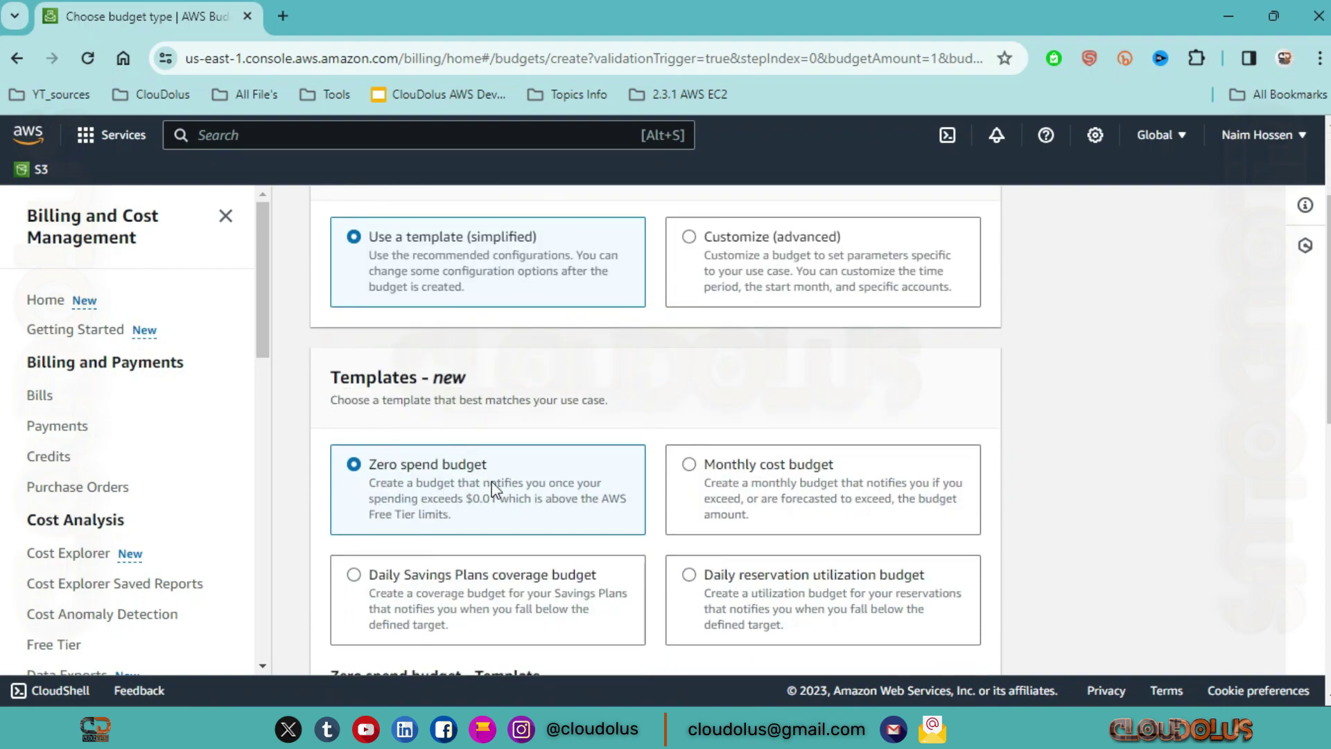
{"action": "scroll", "coordinate": [583, 558], "scroll_direction": "down", "scroll_amount": 2}
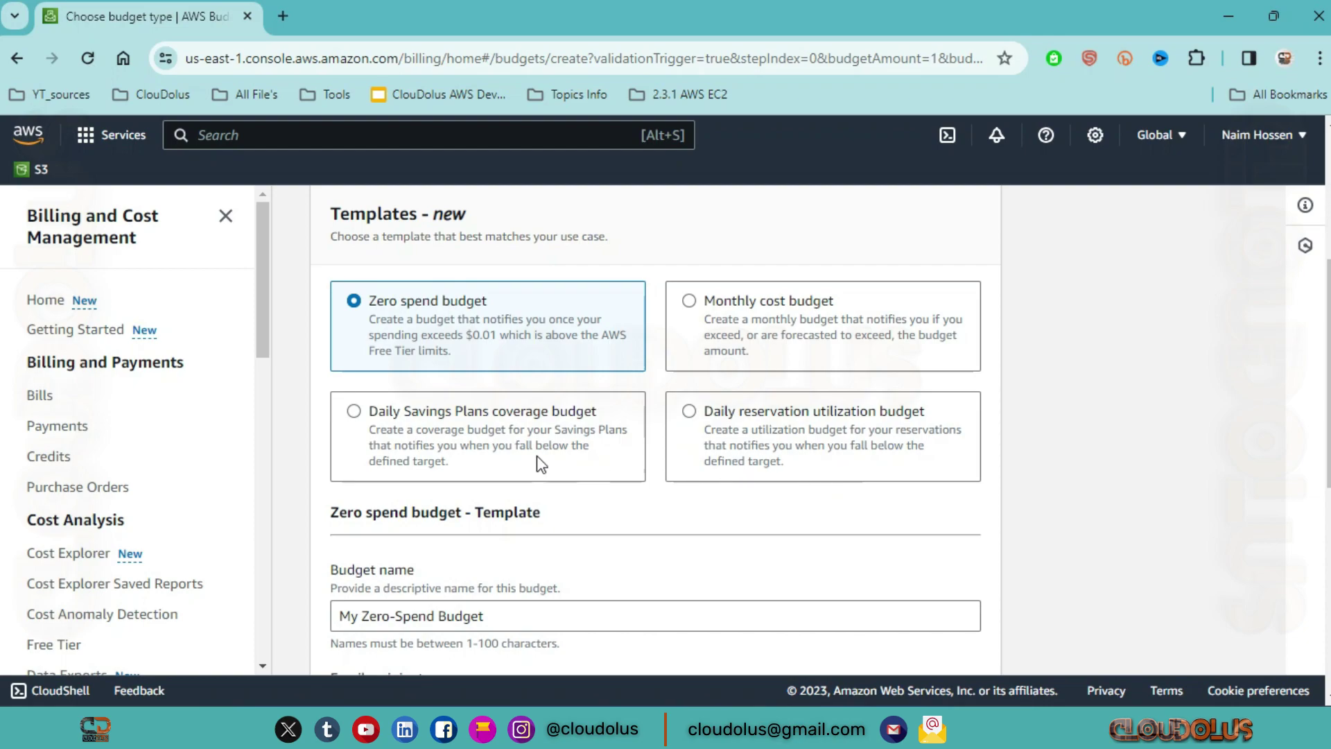
{"action": "scroll", "coordinate": [539, 461], "scroll_direction": "down", "scroll_amount": 2}
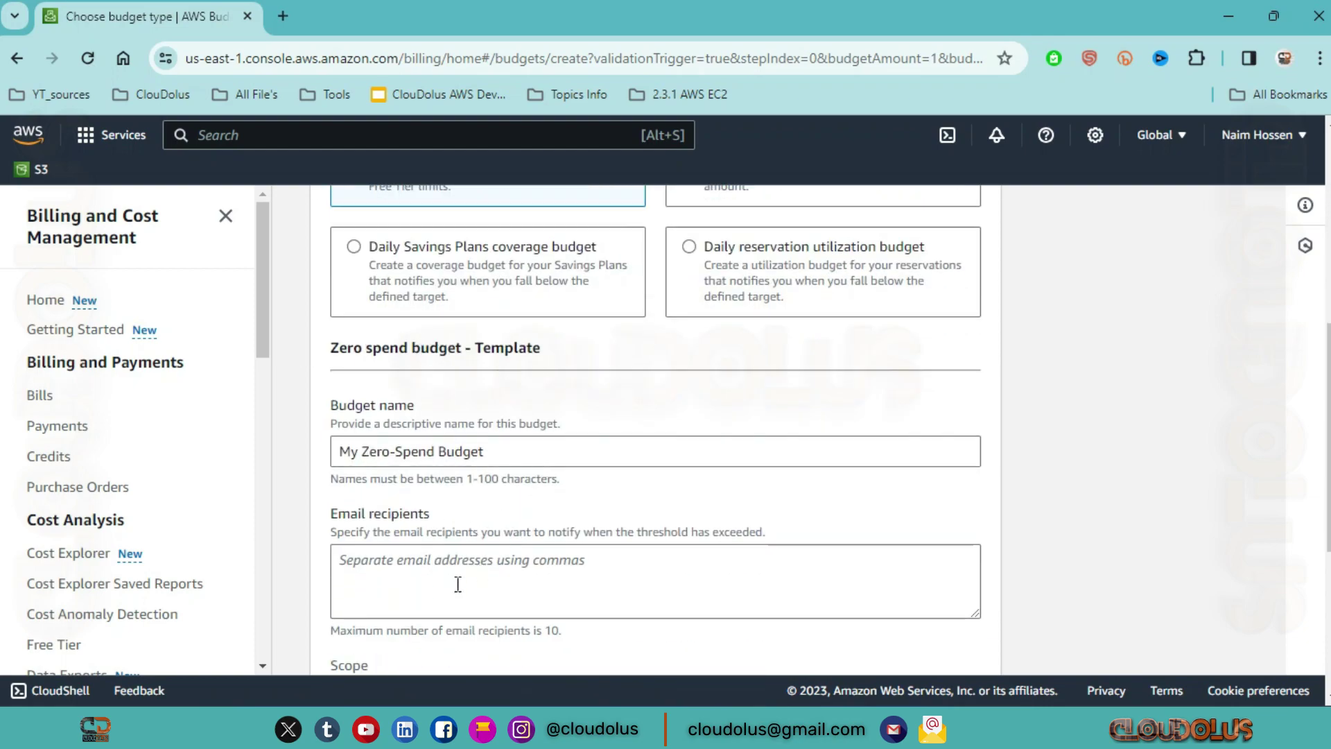
{"action": "scroll", "coordinate": [457, 584], "scroll_direction": "down", "scroll_amount": 2}
{"action": "scroll", "coordinate": [450, 569], "scroll_direction": "up", "scroll_amount": 9}
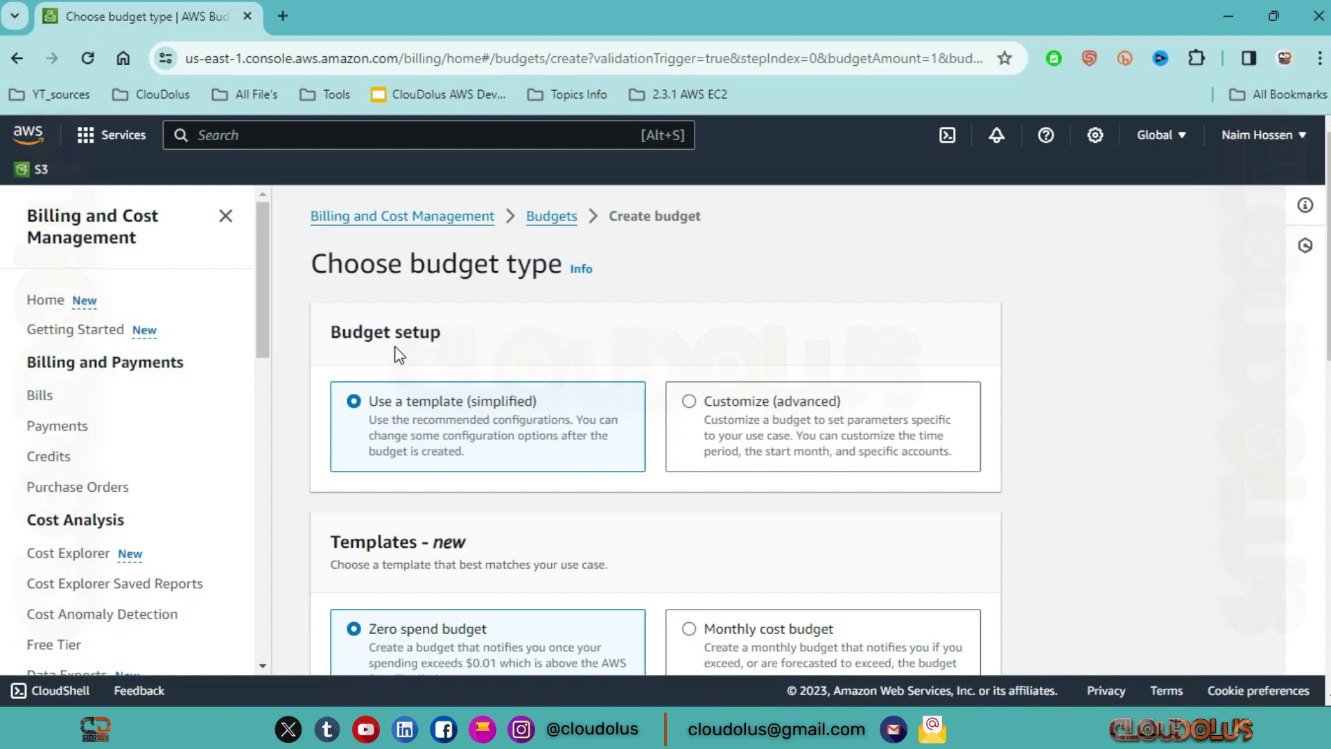
Choose the Zero spend budget template and enter the e-mail address of the notification recipient
{"action": "scroll", "coordinate": [514, 452], "scroll_direction": "down", "scroll_amount": 2}
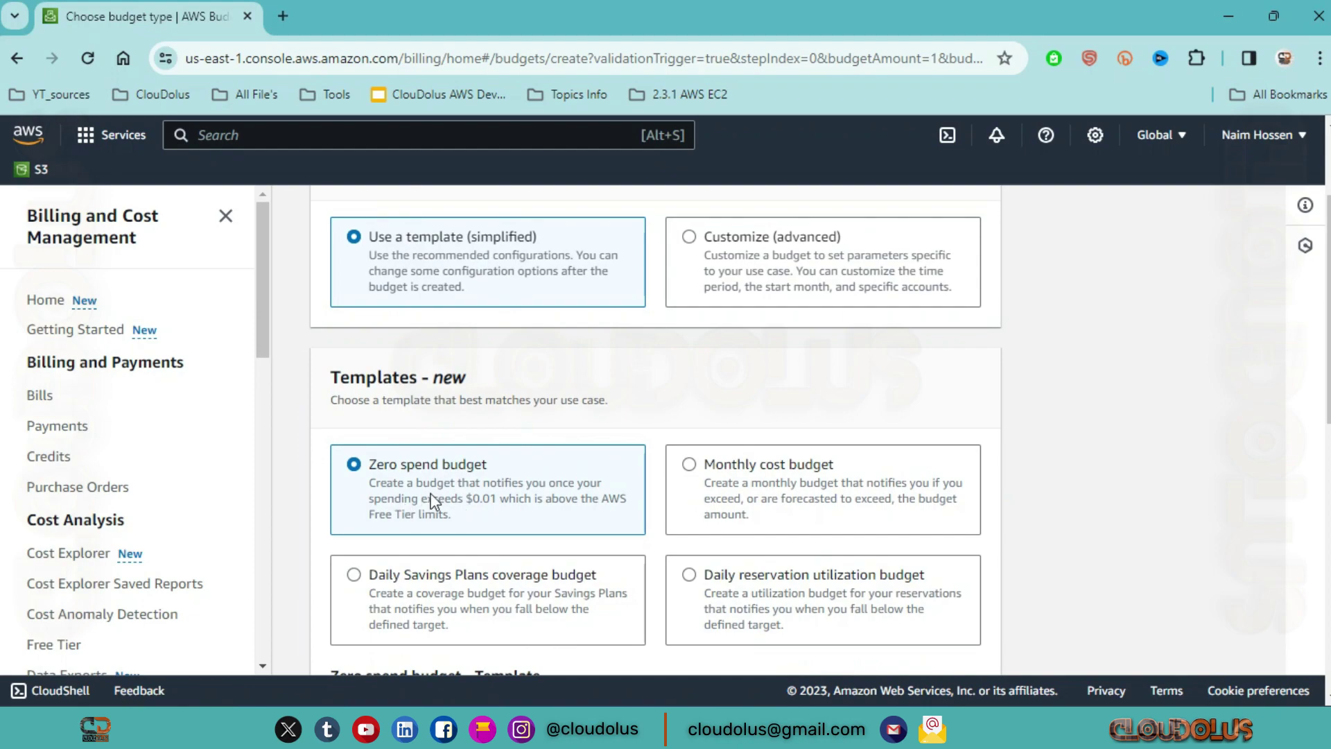
{"action": "left_click", "coordinate": [690, 489]}
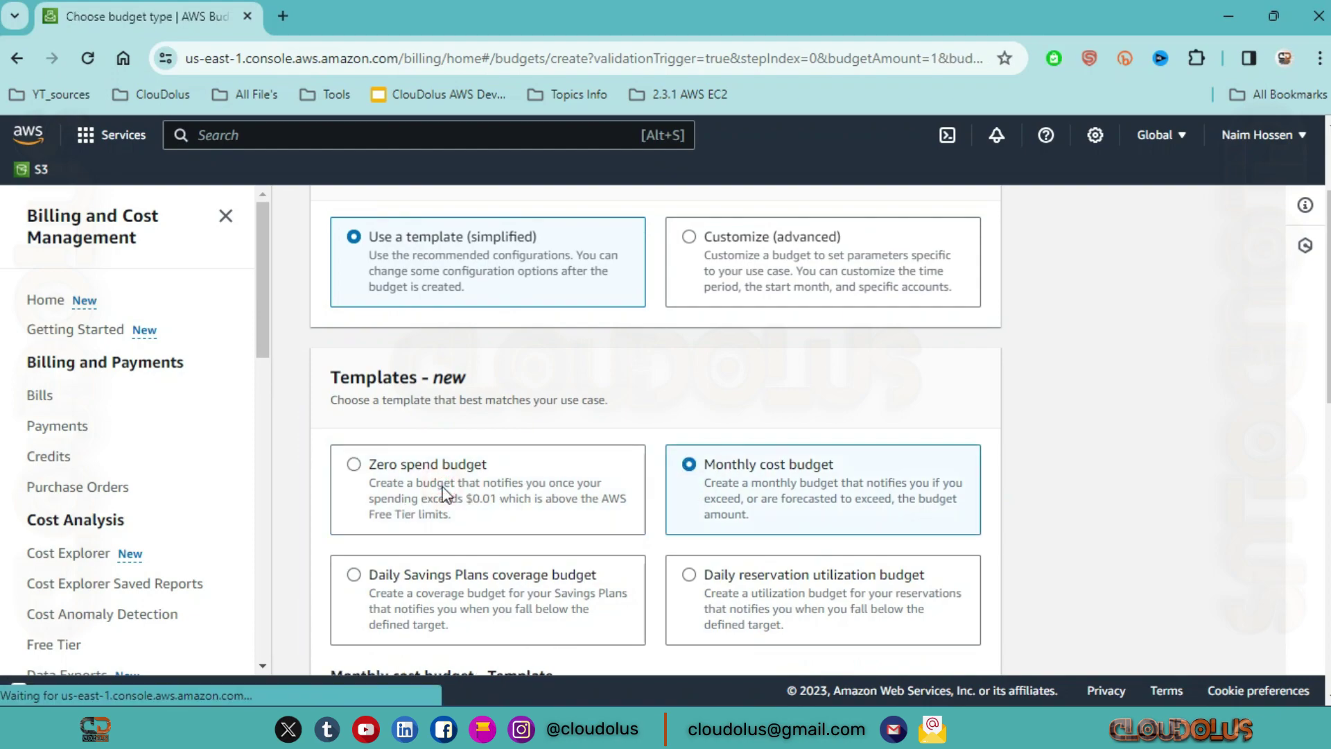
{"action": "left_click", "coordinate": [444, 493]}
{"action": "scroll", "coordinate": [446, 493], "scroll_direction": "down", "scroll_amount": 3}
{"action": "scroll", "coordinate": [415, 471], "scroll_direction": "down", "scroll_amount": 2}
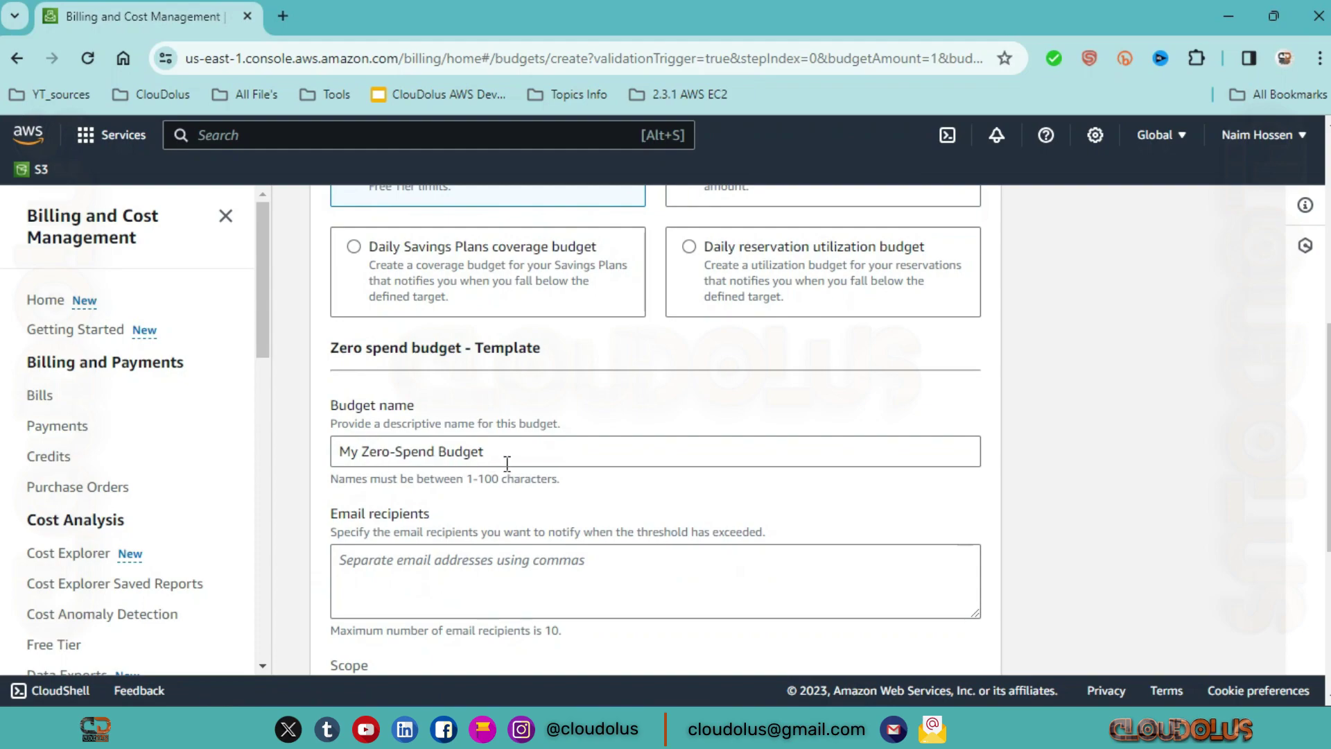
{"action": "scroll", "coordinate": [507, 464], "scroll_direction": "down", "scroll_amount": 2}
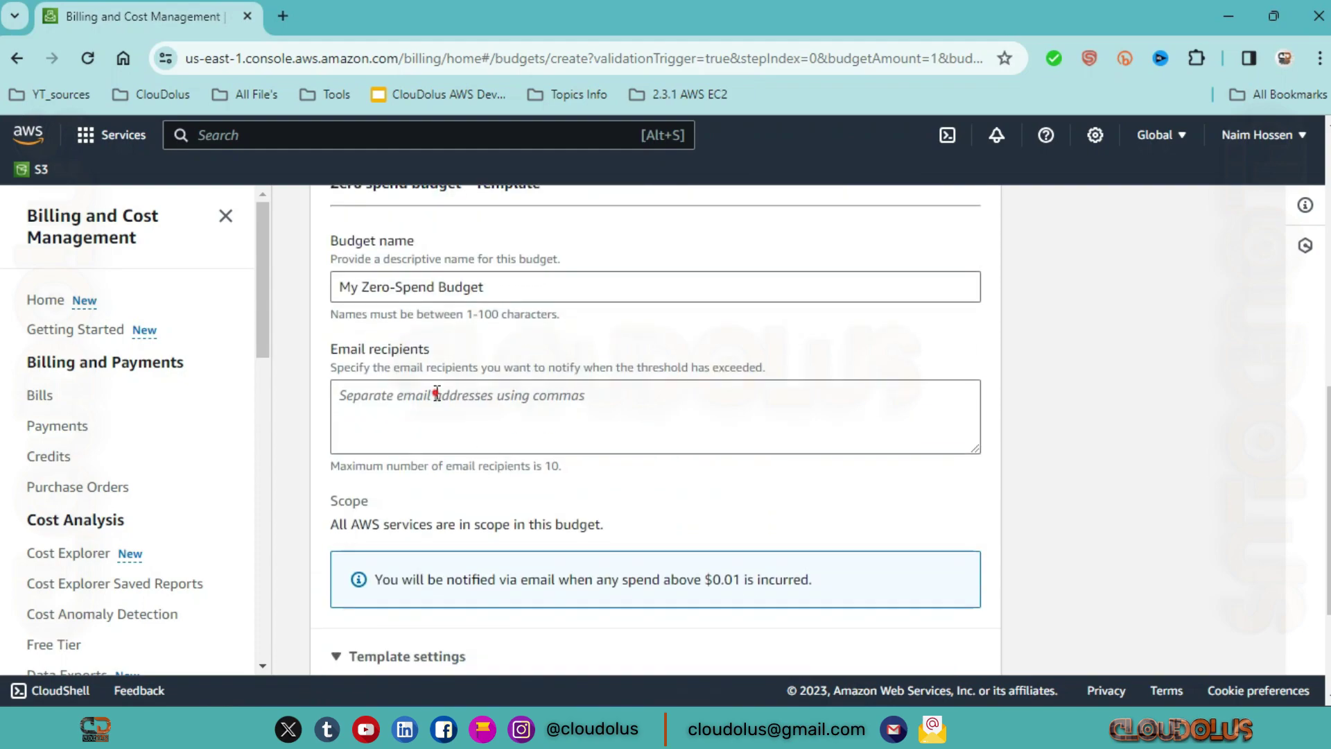
{"action": "left_click", "coordinate": [437, 394]}
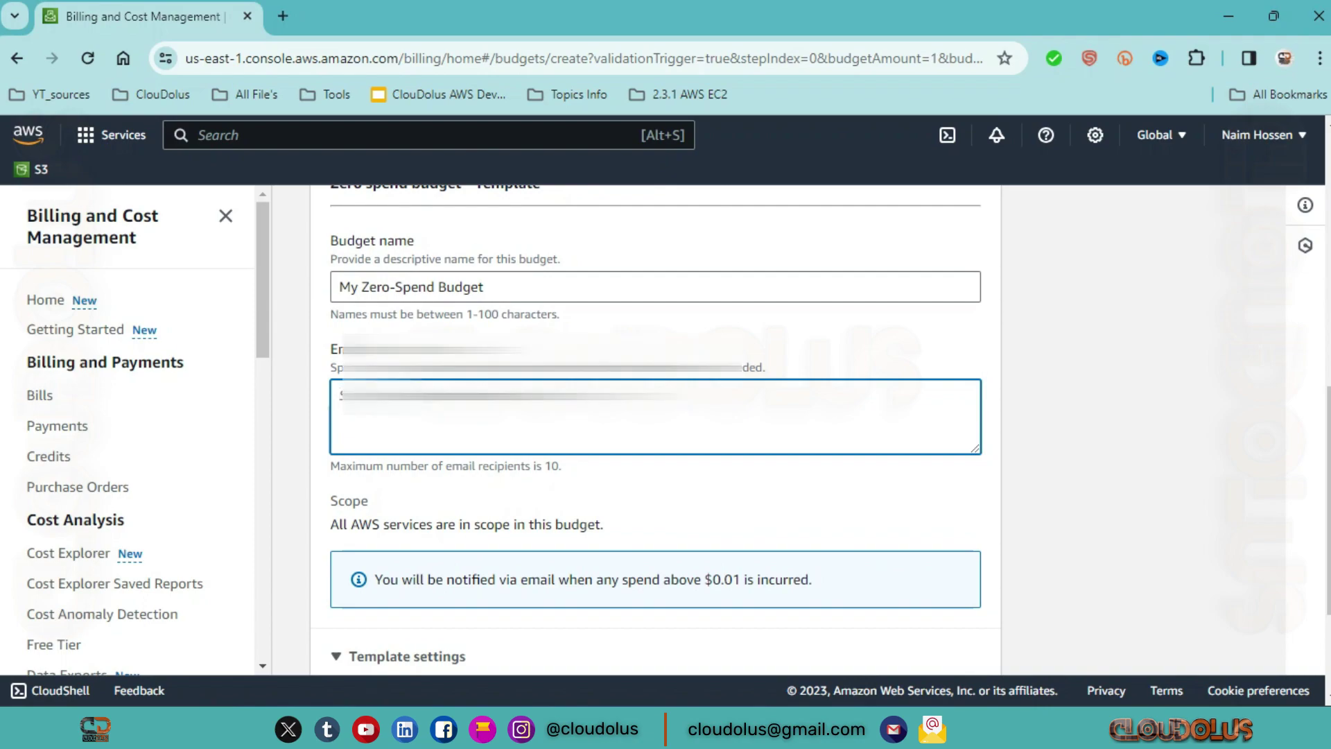
{"action": "key", "text": "ctrl+v"}
Check the template settings section and create the zero spend budget with its default configuration
{"action": "scroll", "coordinate": [574, 445], "scroll_direction": "down", "scroll_amount": 2}
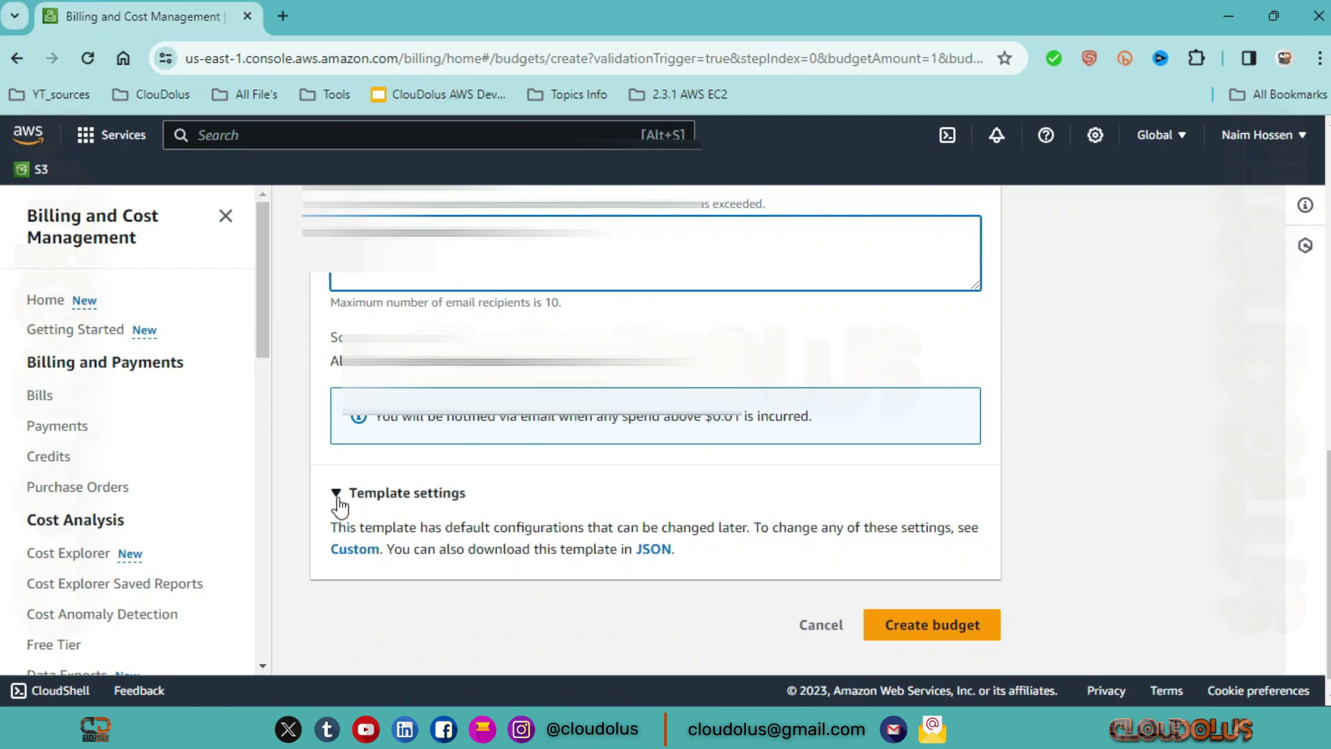
{"action": "left_click", "coordinate": [382, 498]}
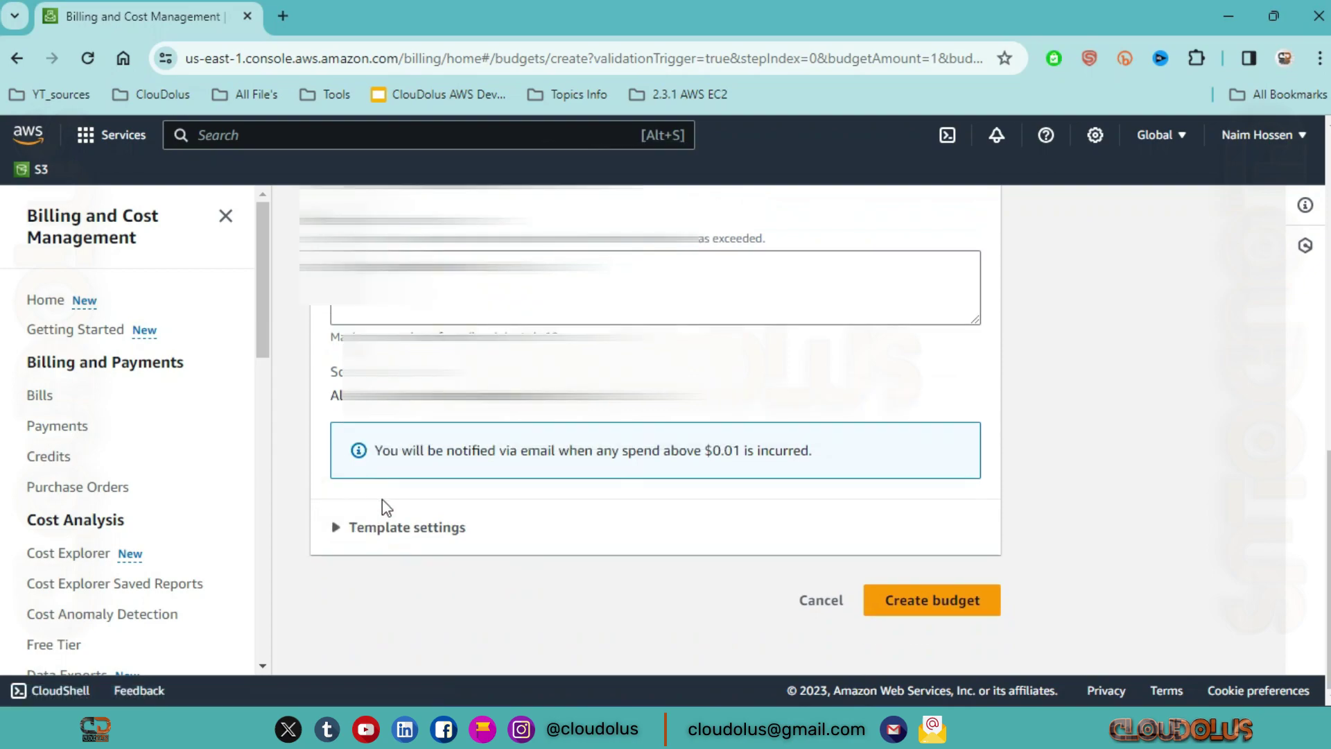
{"action": "scroll", "coordinate": [382, 499], "scroll_direction": "up", "scroll_amount": 3}
{"action": "scroll", "coordinate": [649, 499], "scroll_direction": "down", "scroll_amount": 4}
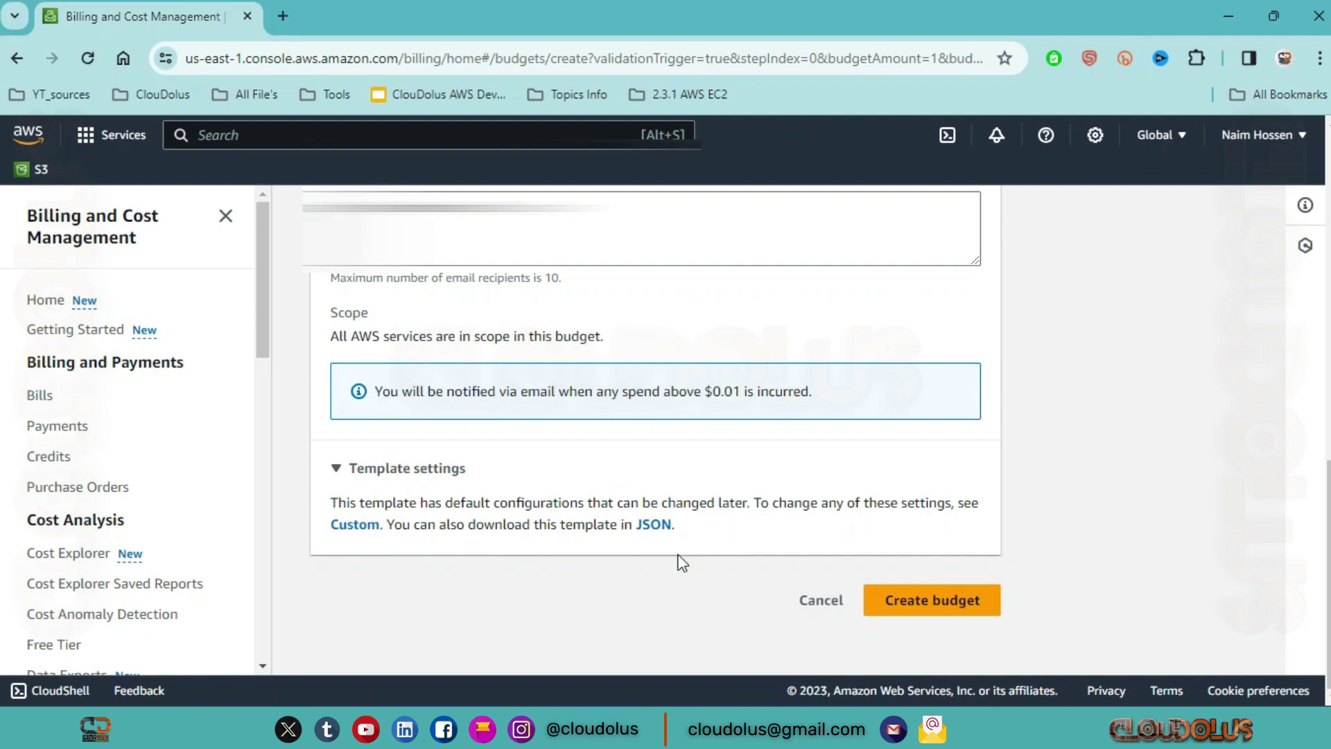
{"action": "left_click", "coordinate": [947, 609]}
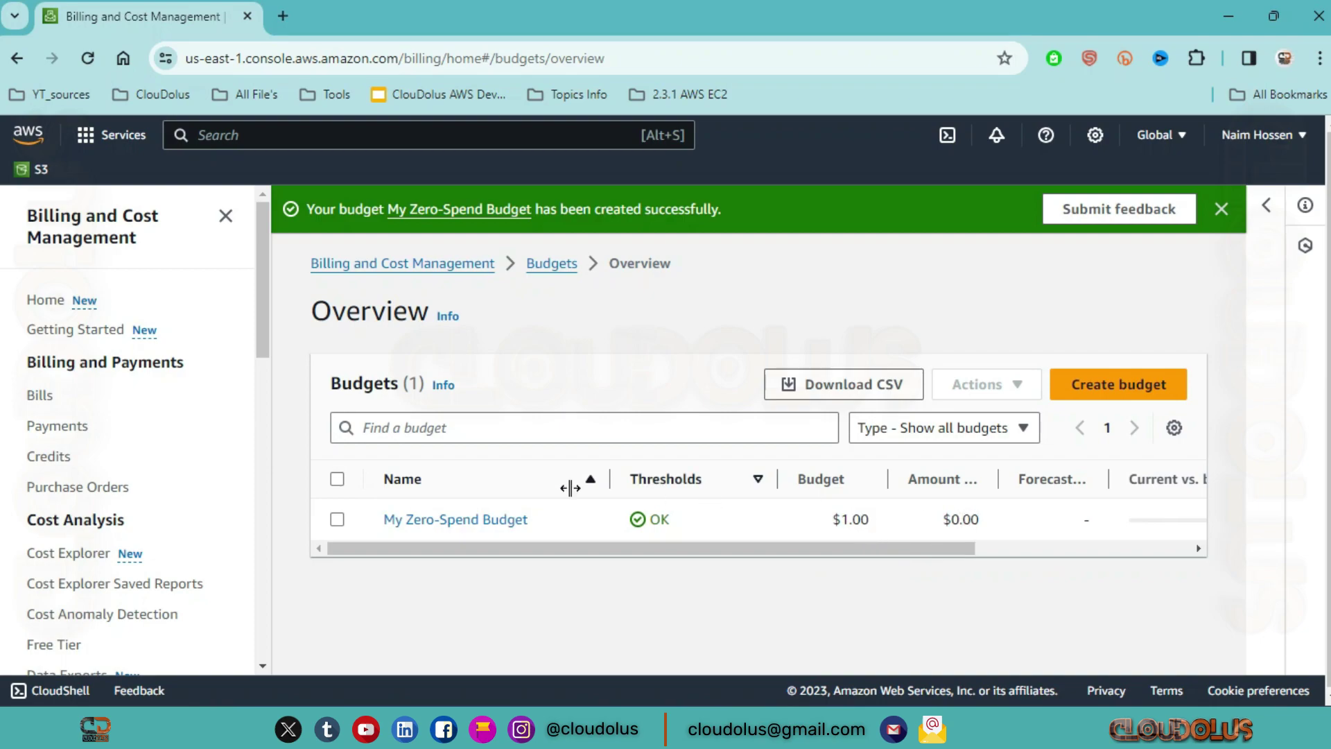
Examine all columns of the budgets overview table and dismiss the notification banner
{"action": "left_click_drag", "start_coordinate": [553, 547], "coordinate": [1035, 594]}
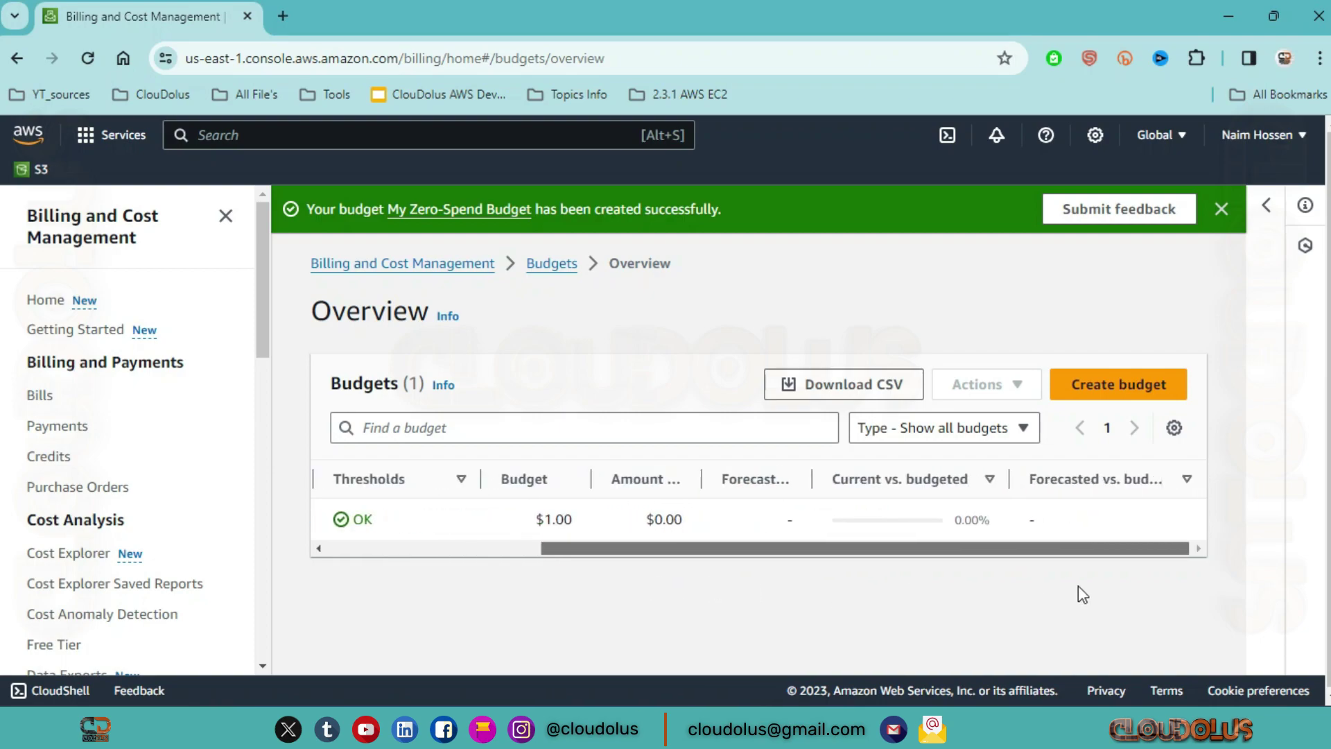
{"action": "left_click_drag", "start_coordinate": [897, 573], "coordinate": [582, 521]}
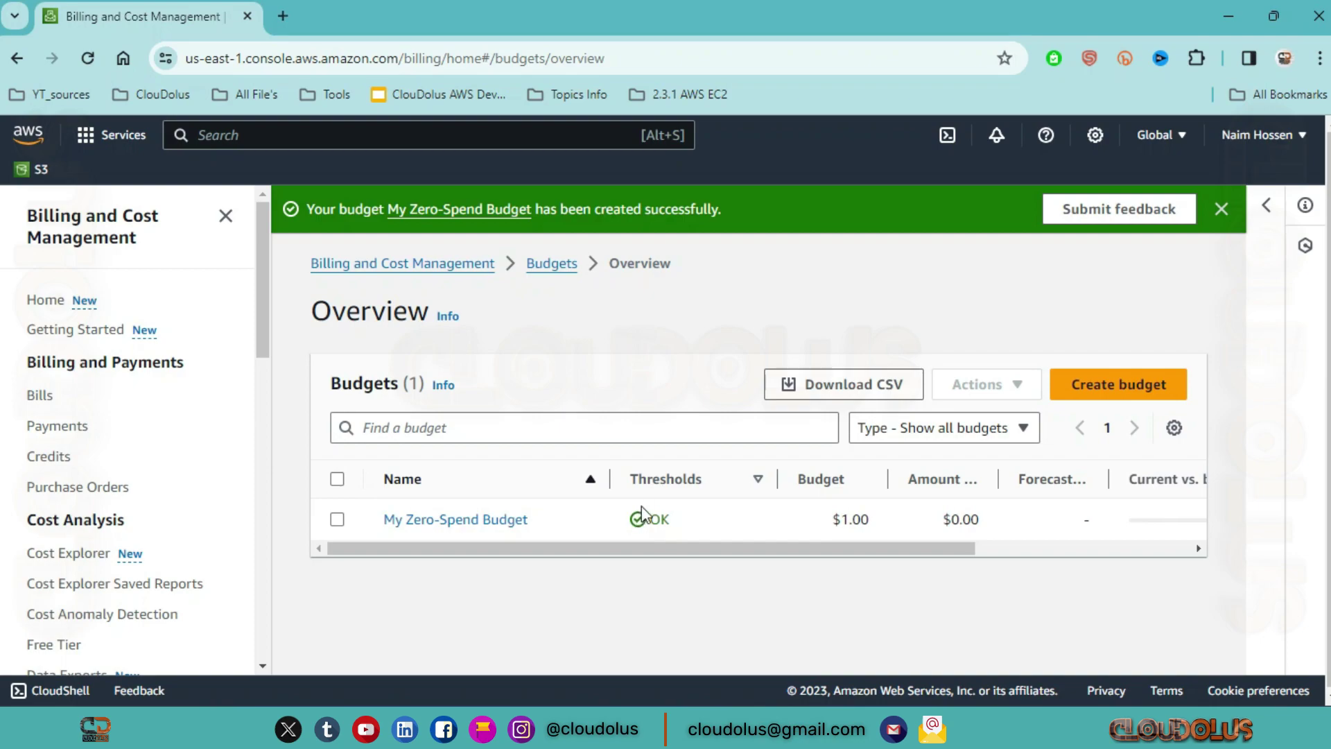
{"action": "left_click", "coordinate": [1218, 221]}
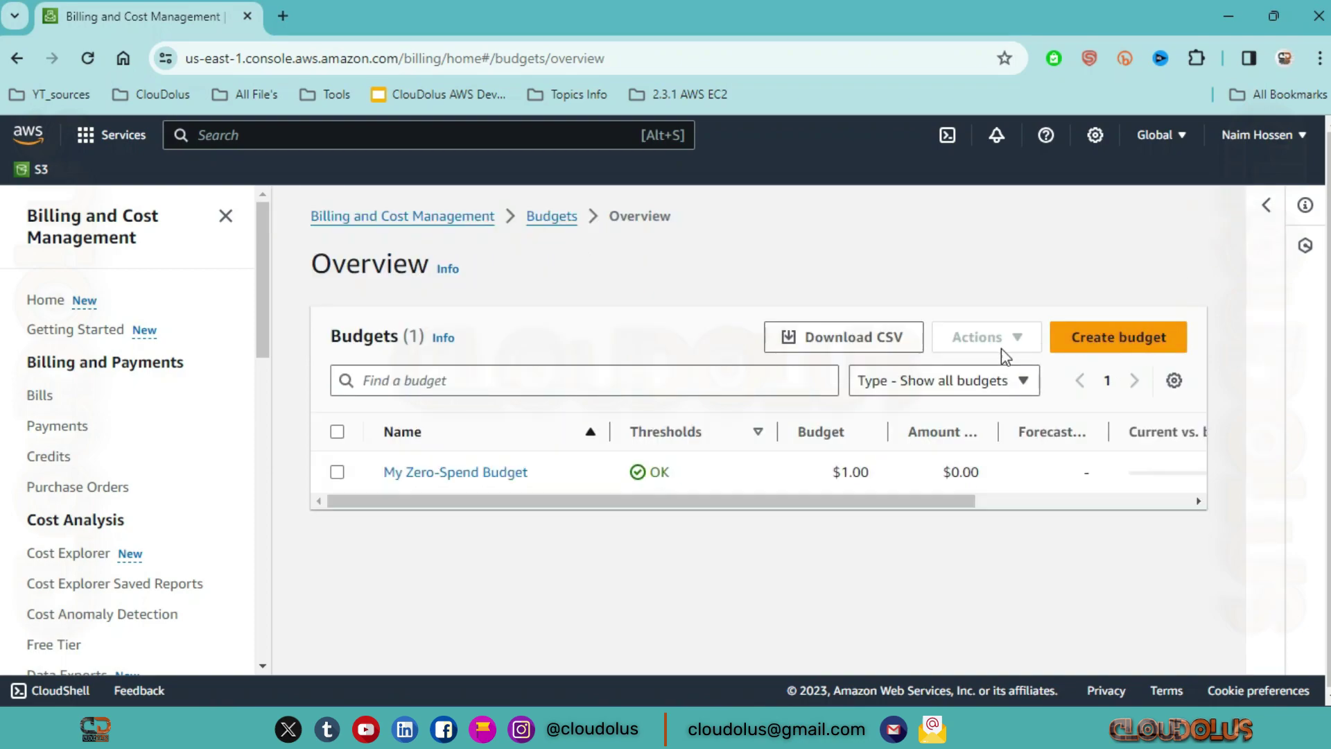
Start another budget with the Customize (advanced) setup and hide the navigation pane
{"action": "left_click", "coordinate": [1120, 347]}
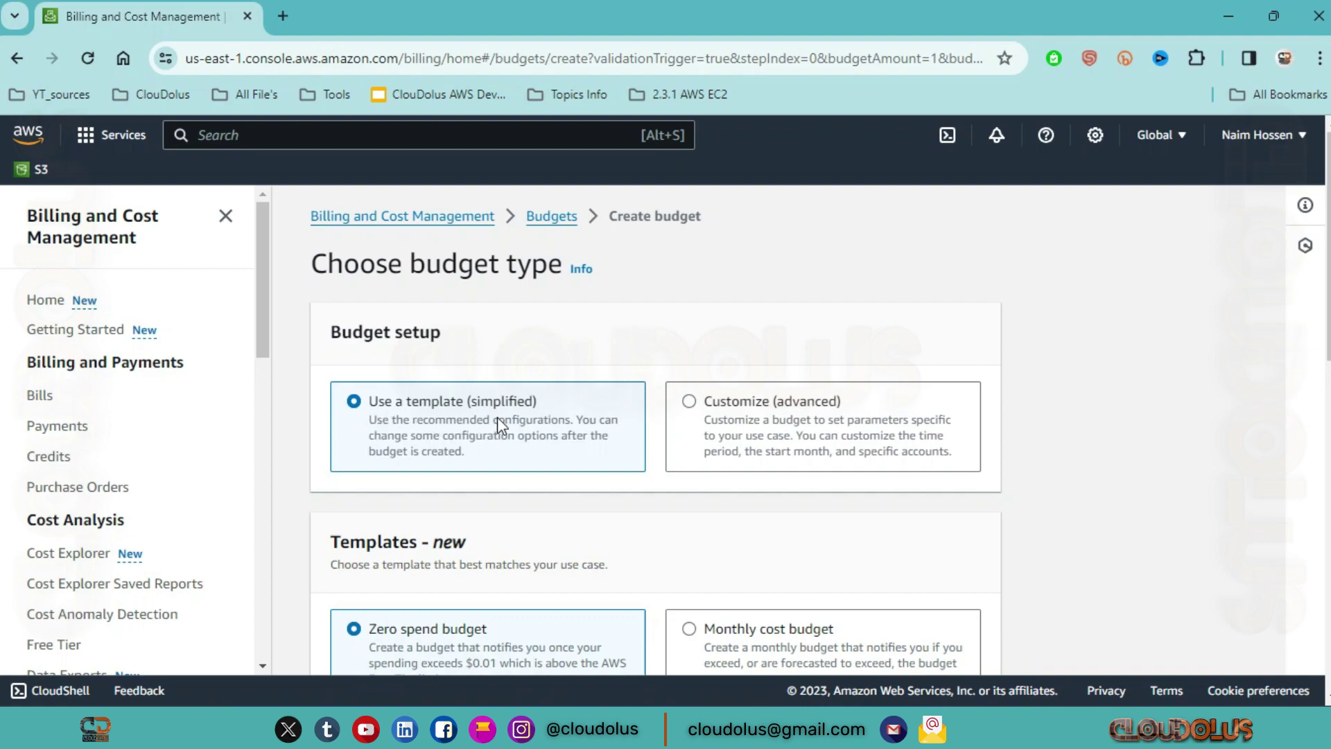
{"action": "scroll", "coordinate": [740, 290], "scroll_direction": "down", "scroll_amount": 2}
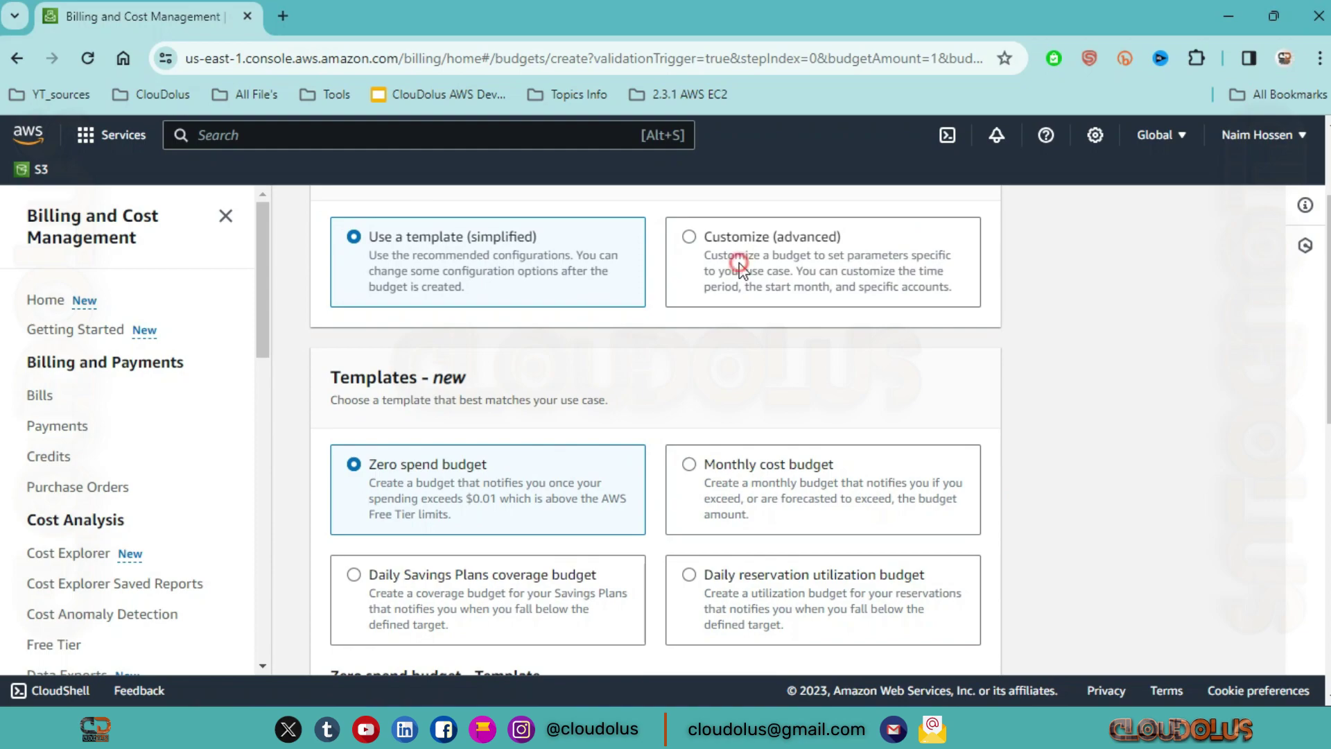
{"action": "left_click", "coordinate": [739, 264]}
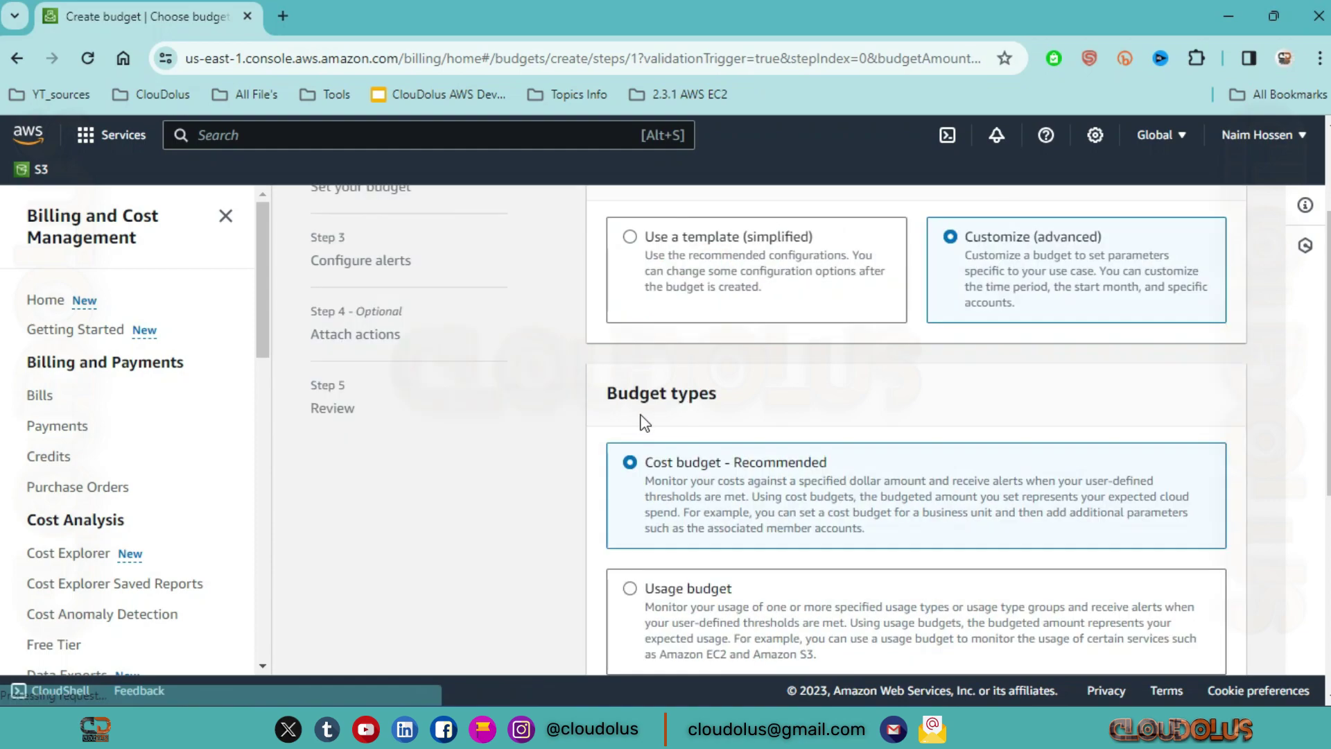
{"action": "left_click", "coordinate": [219, 217]}
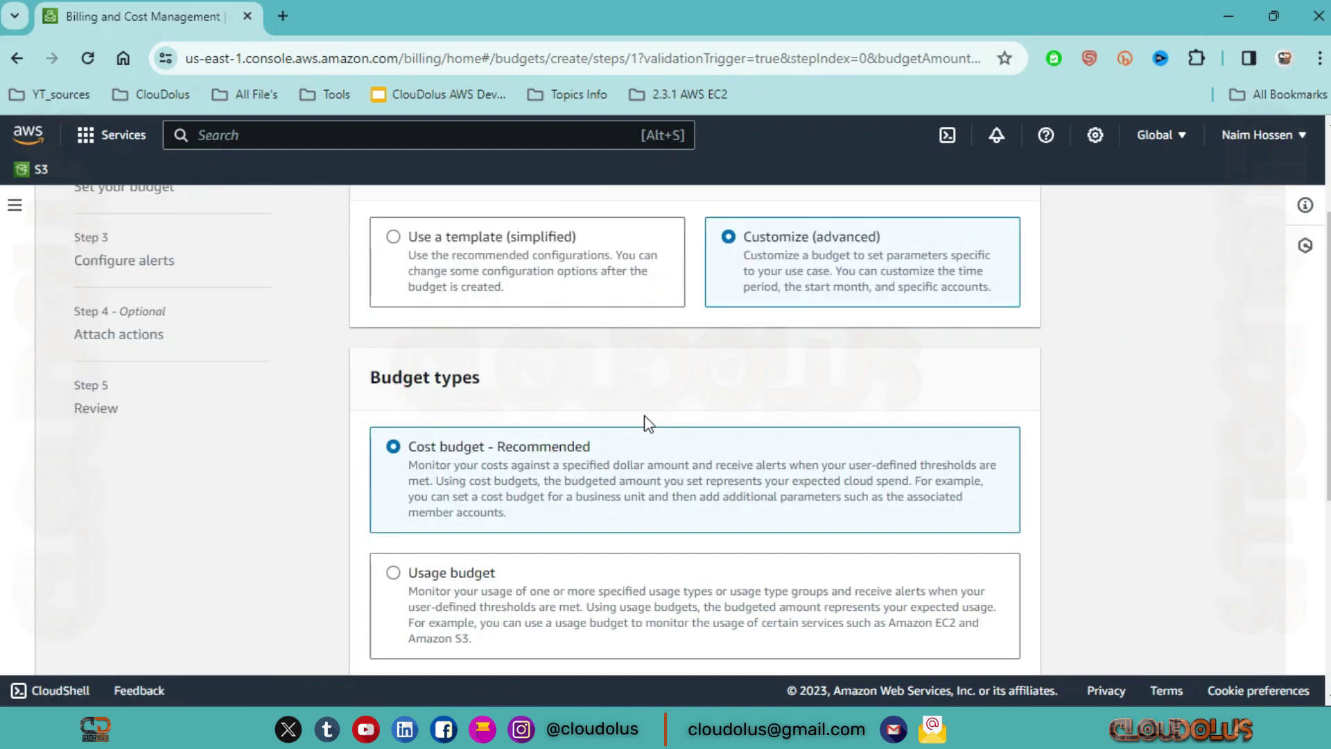
Review the budget types, choose Cost budget - Recommended, and continue to the budget details
{"action": "scroll", "coordinate": [648, 425], "scroll_direction": "down", "scroll_amount": 2}
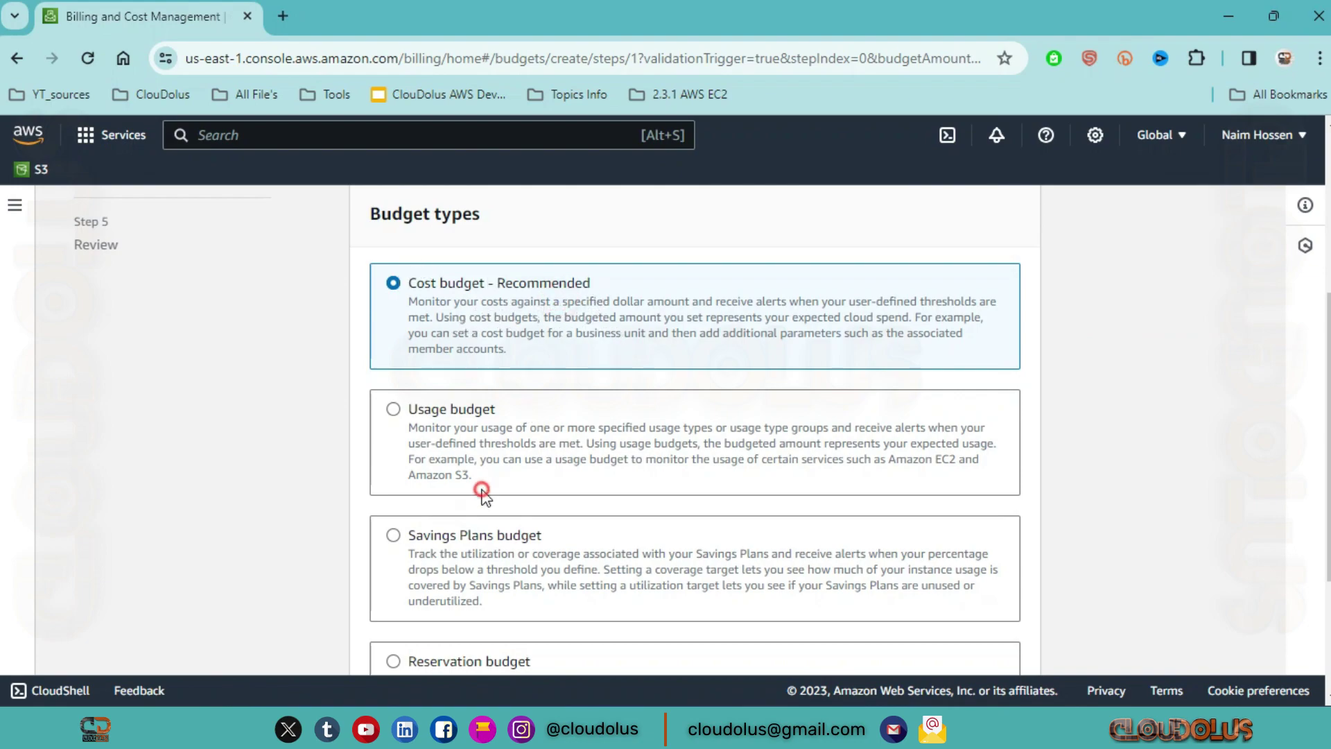
{"action": "left_click", "coordinate": [484, 428]}
{"action": "left_click", "coordinate": [494, 298]}
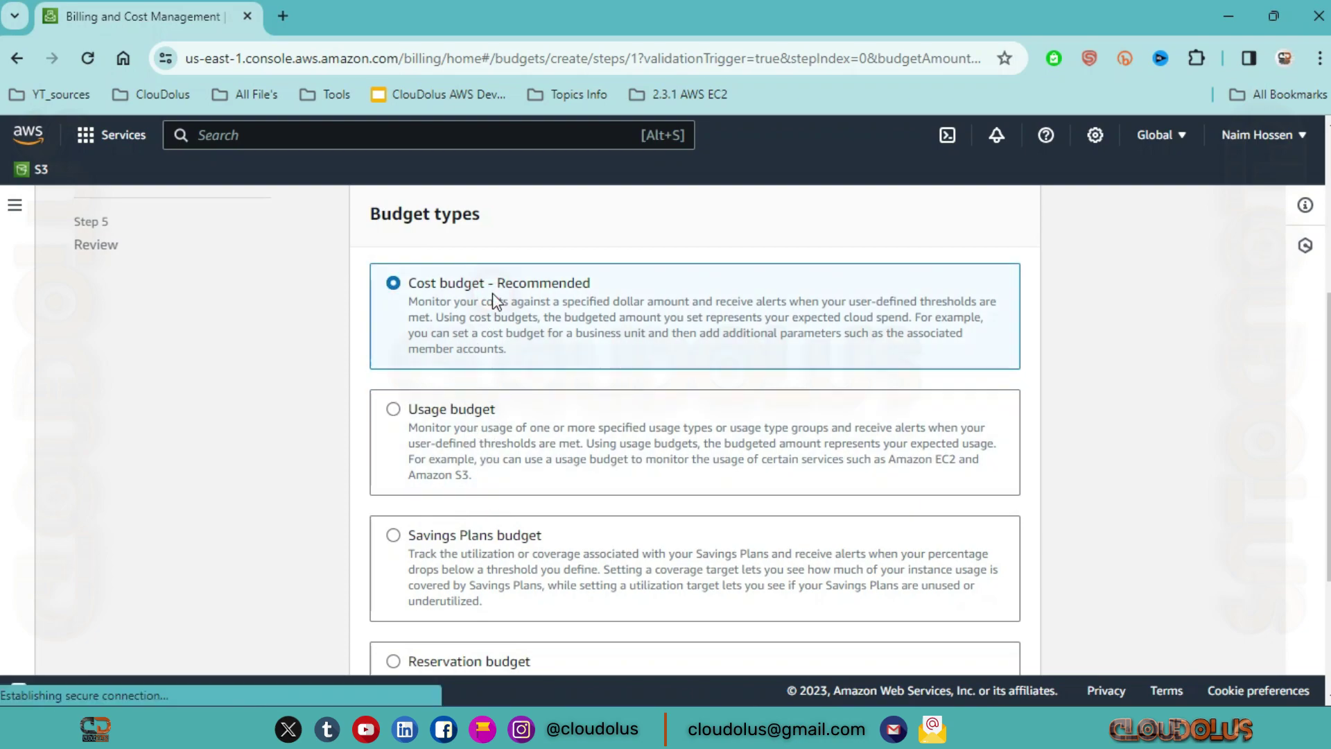
{"action": "scroll", "coordinate": [513, 559], "scroll_direction": "down", "scroll_amount": 3}
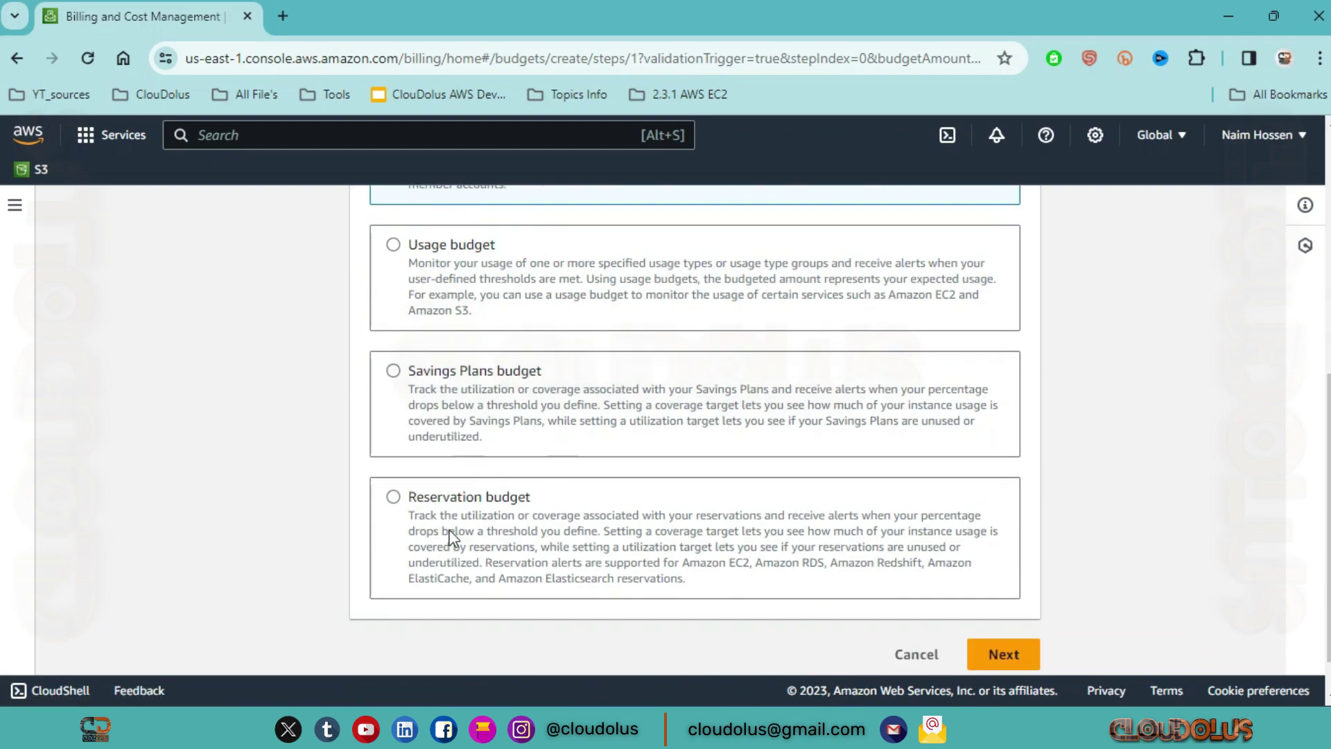
{"action": "scroll", "coordinate": [520, 540], "scroll_direction": "up", "scroll_amount": 7}
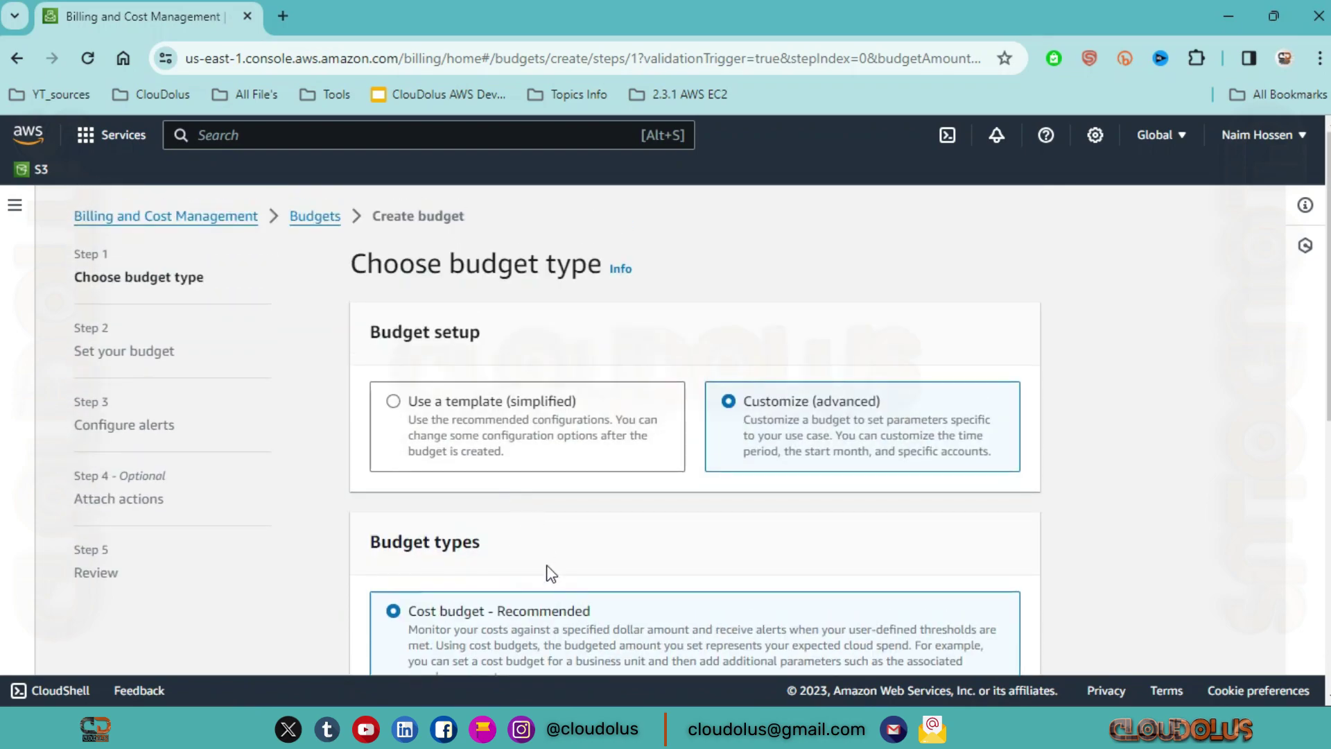
{"action": "scroll", "coordinate": [543, 570], "scroll_direction": "down", "scroll_amount": 2}
{"action": "scroll", "coordinate": [520, 498], "scroll_direction": "down", "scroll_amount": 5}
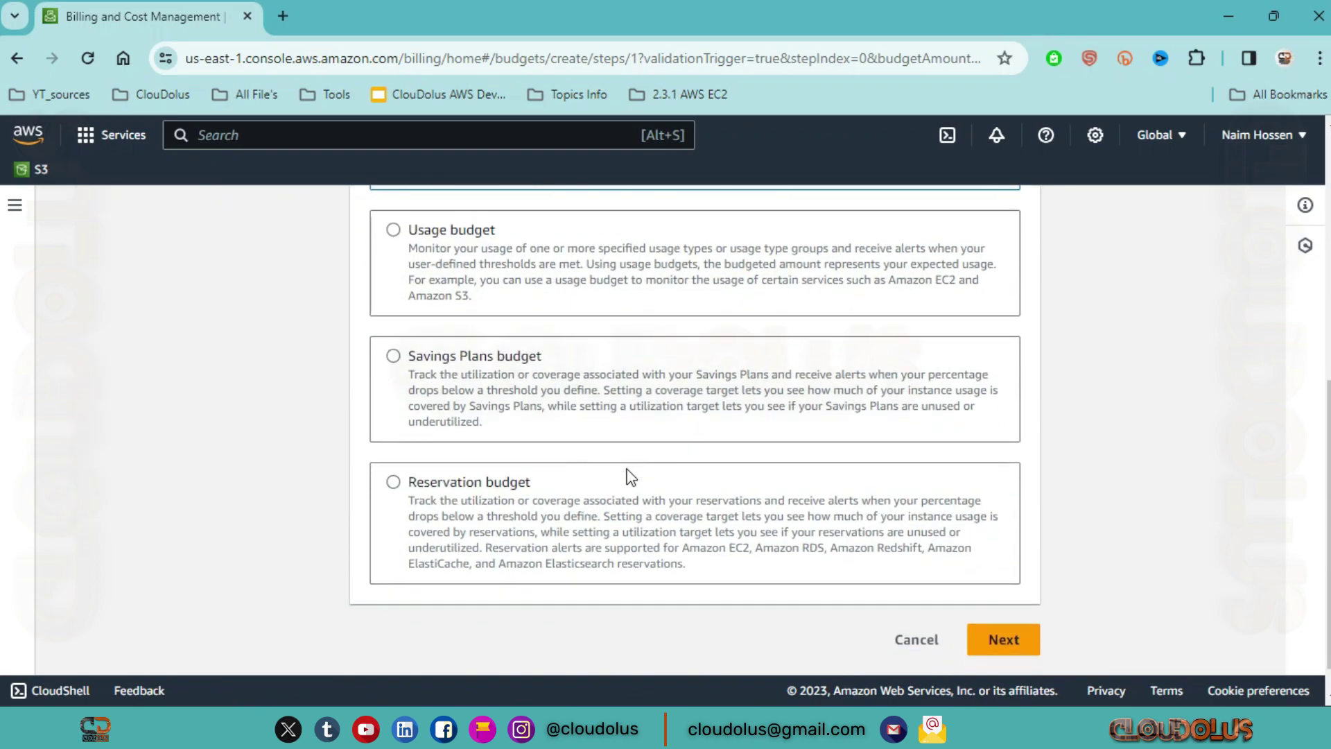
{"action": "left_click", "coordinate": [994, 599]}
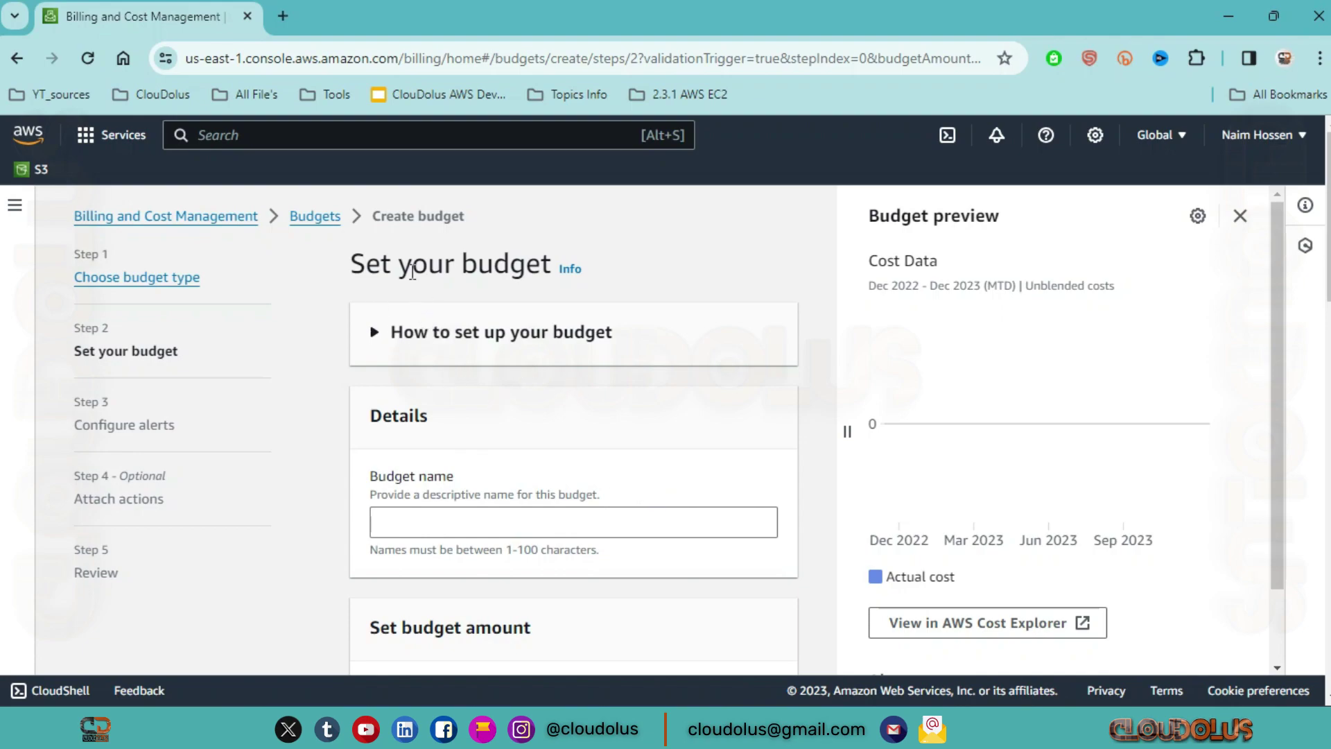
Name the new cost budget Mycustombudget in its details and dismiss the spelling suggestion
{"action": "scroll", "coordinate": [499, 385], "scroll_direction": "down", "scroll_amount": 4}
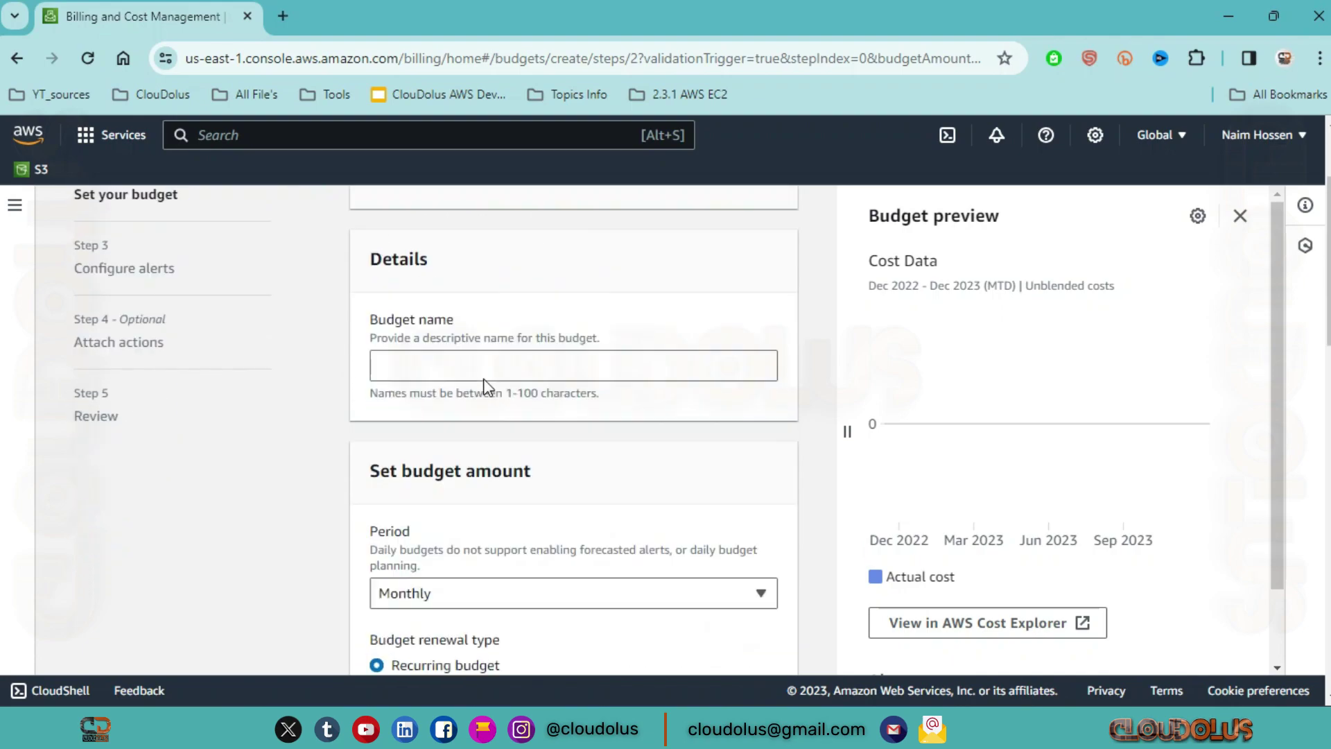
{"action": "scroll", "coordinate": [455, 363], "scroll_direction": "up", "scroll_amount": 2}
{"action": "left_click", "coordinate": [455, 359]}
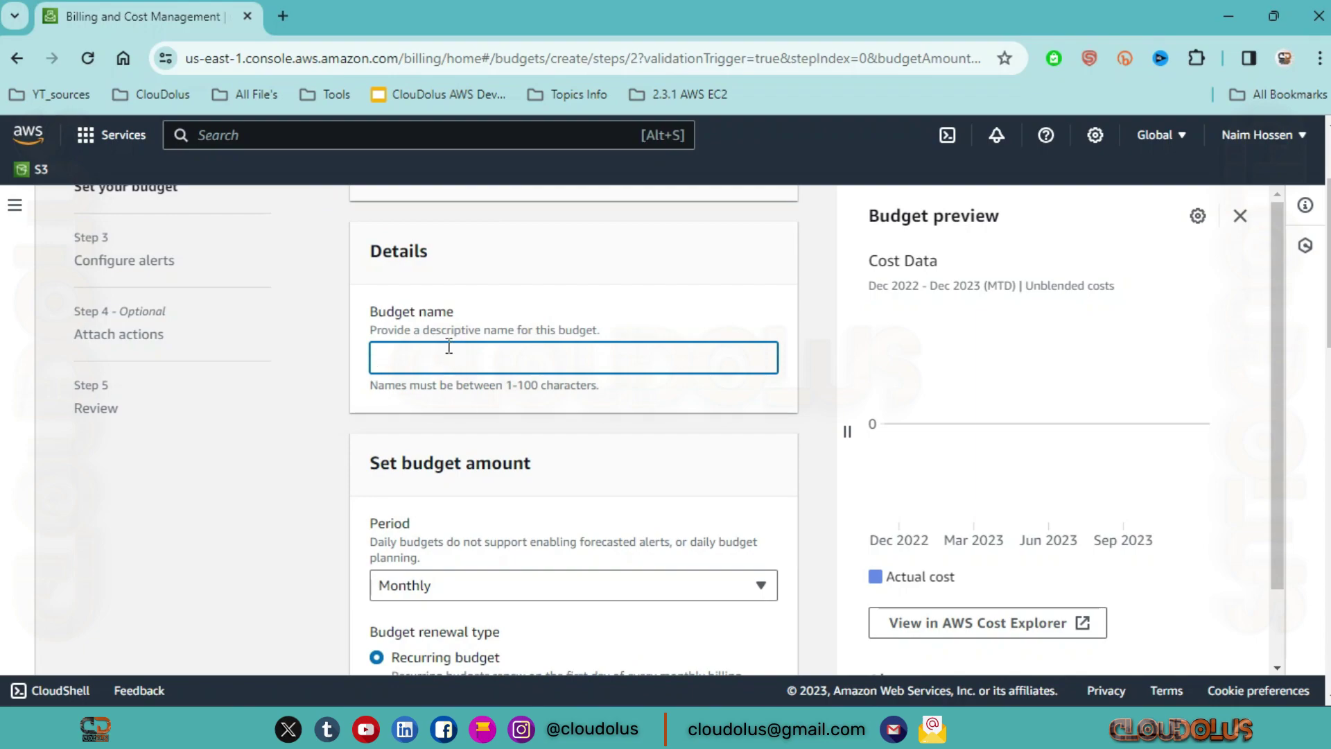
{"action": "type", "text": "My"}
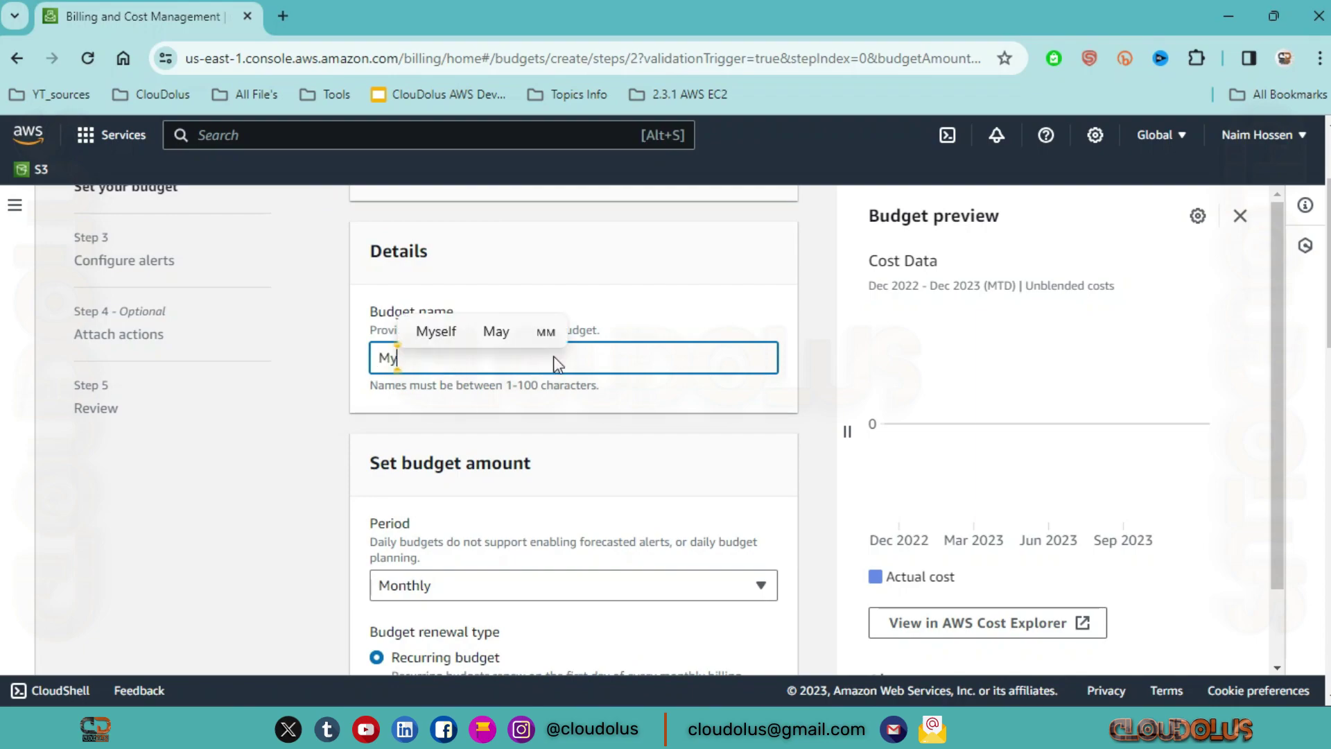
{"action": "type", "text": "cu"}
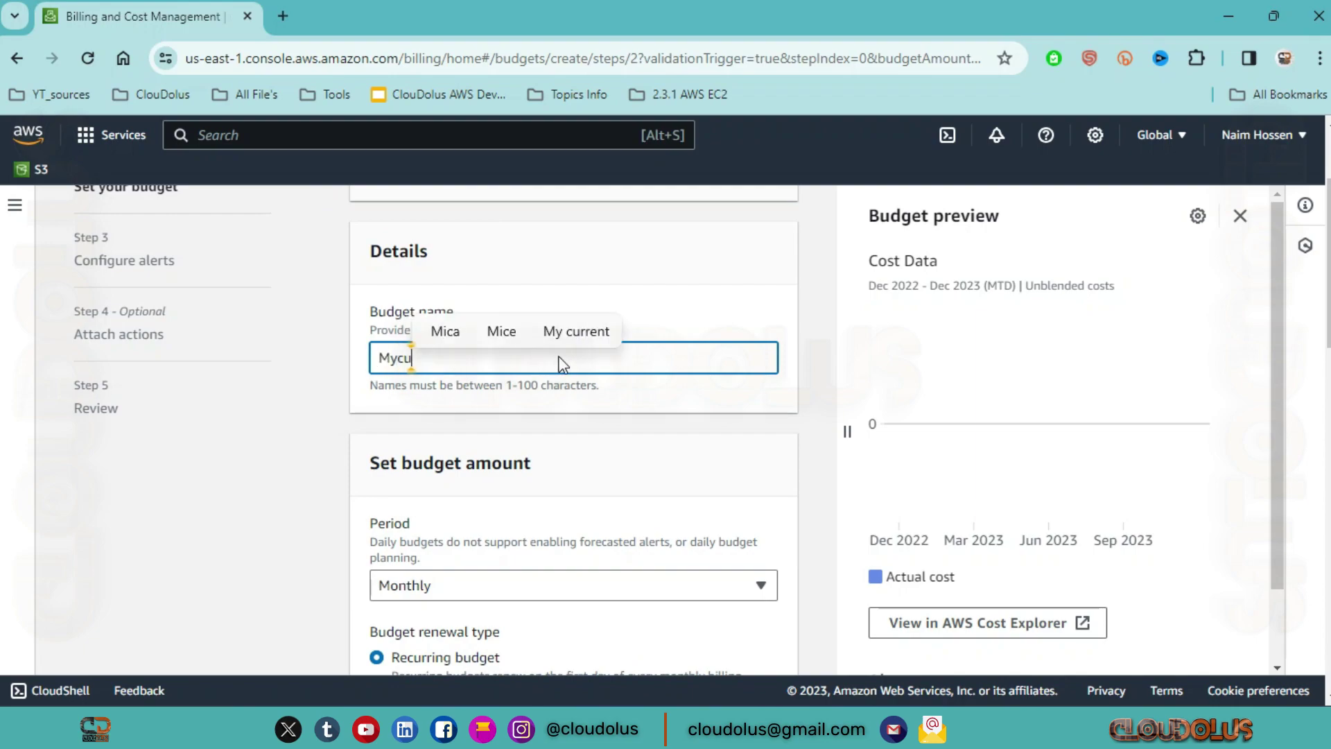
{"action": "type", "text": "stombudget"}
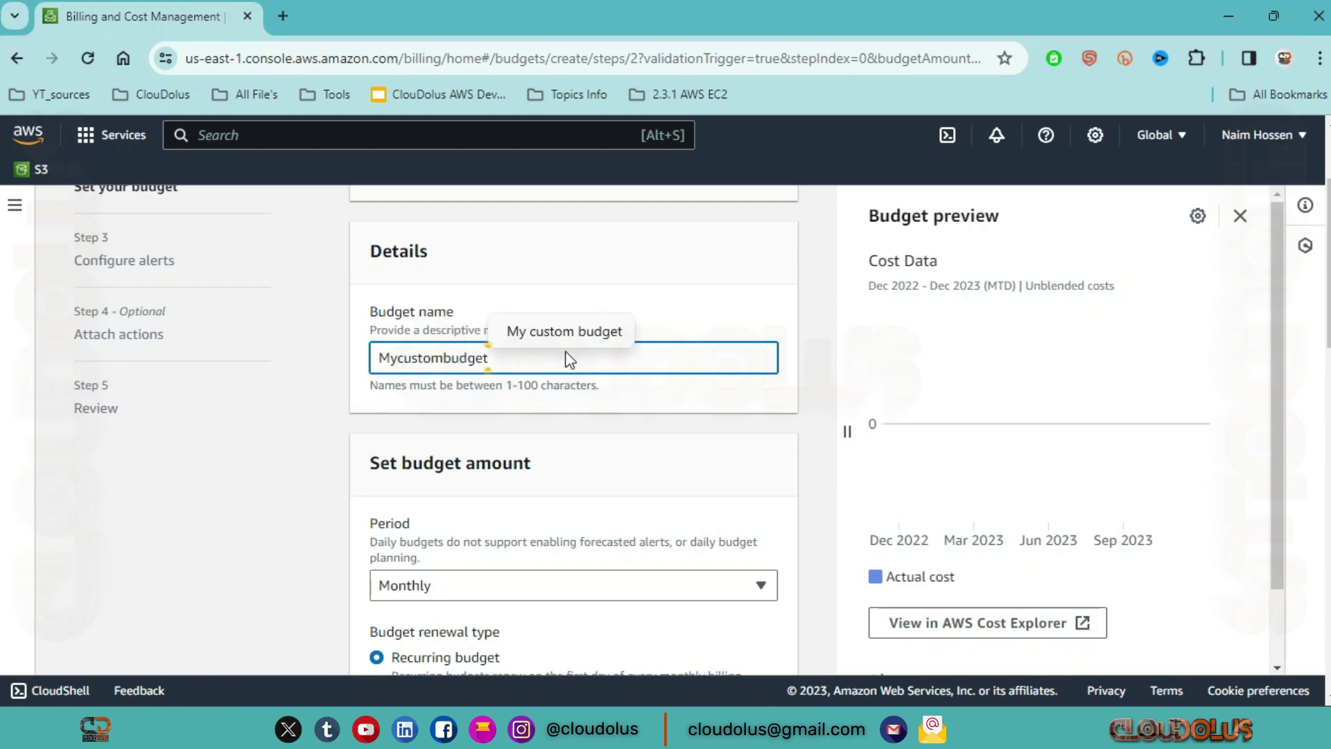
{"action": "scroll", "coordinate": [485, 471], "scroll_direction": "down", "scroll_amount": 3}
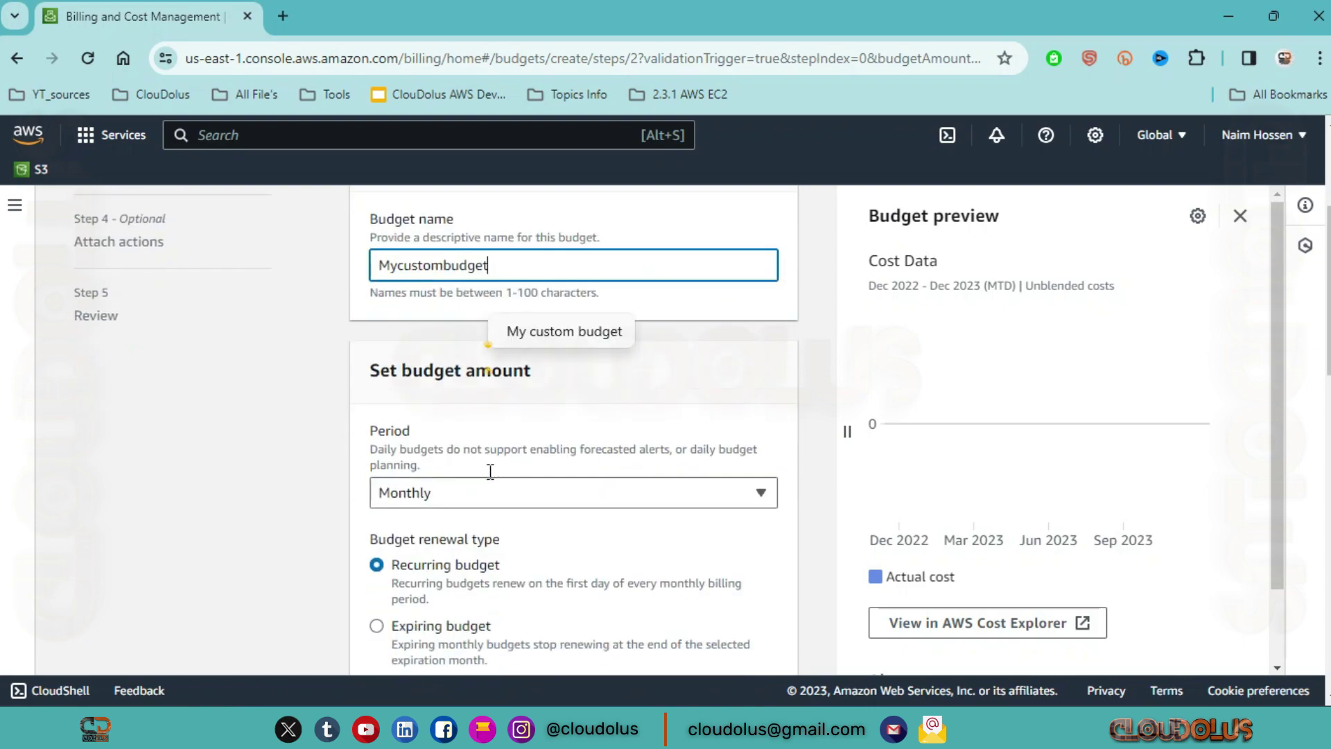
{"action": "left_click", "coordinate": [692, 286]}
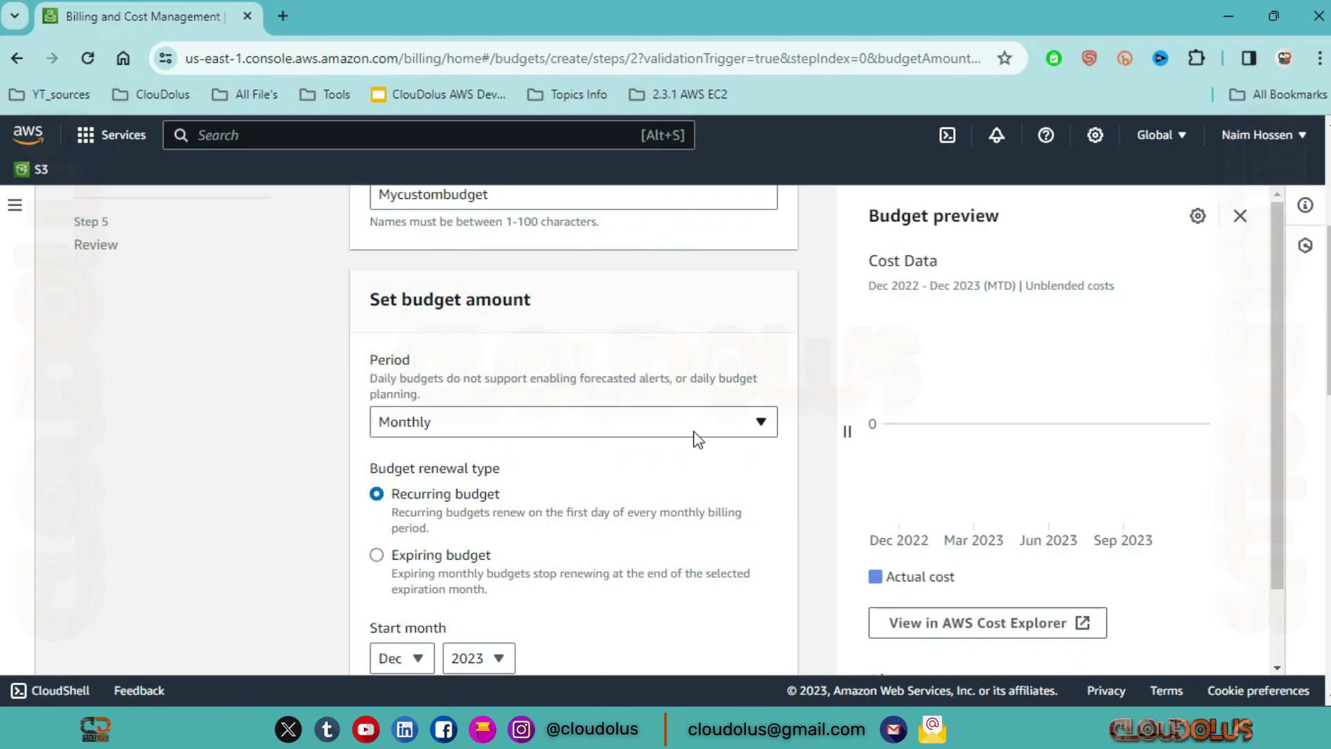
Look over the period choices while keeping Monthly, and make the budget an expiring one ending in Dec 2024
{"action": "left_click", "coordinate": [739, 431]}
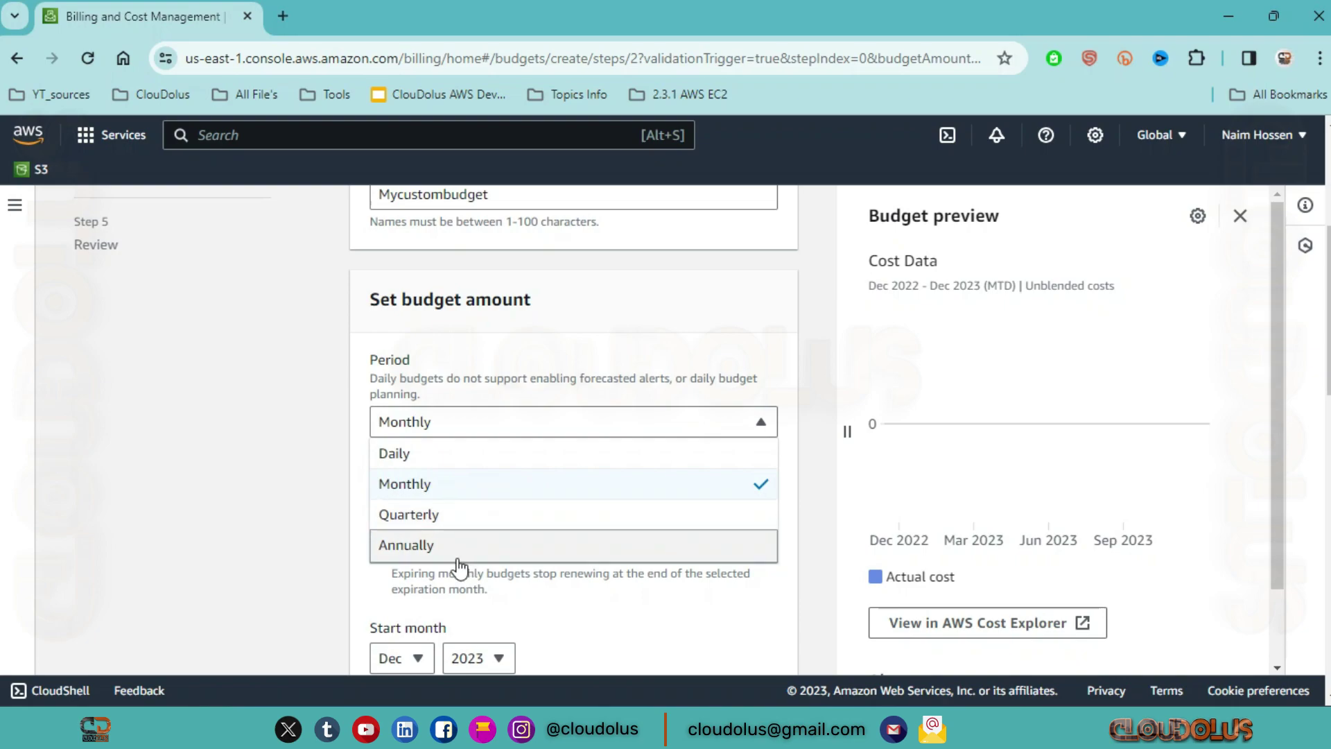
{"action": "left_click", "coordinate": [766, 424]}
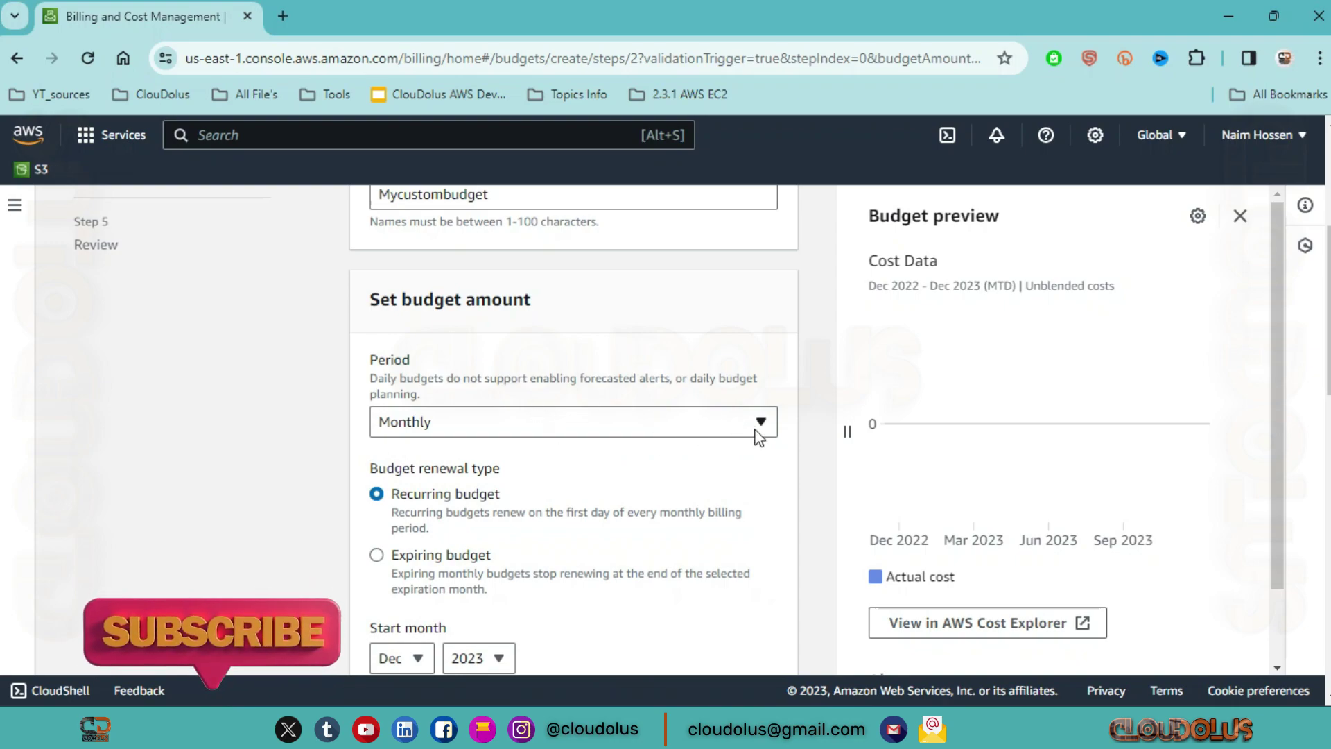
{"action": "scroll", "coordinate": [758, 434], "scroll_direction": "down", "scroll_amount": 2}
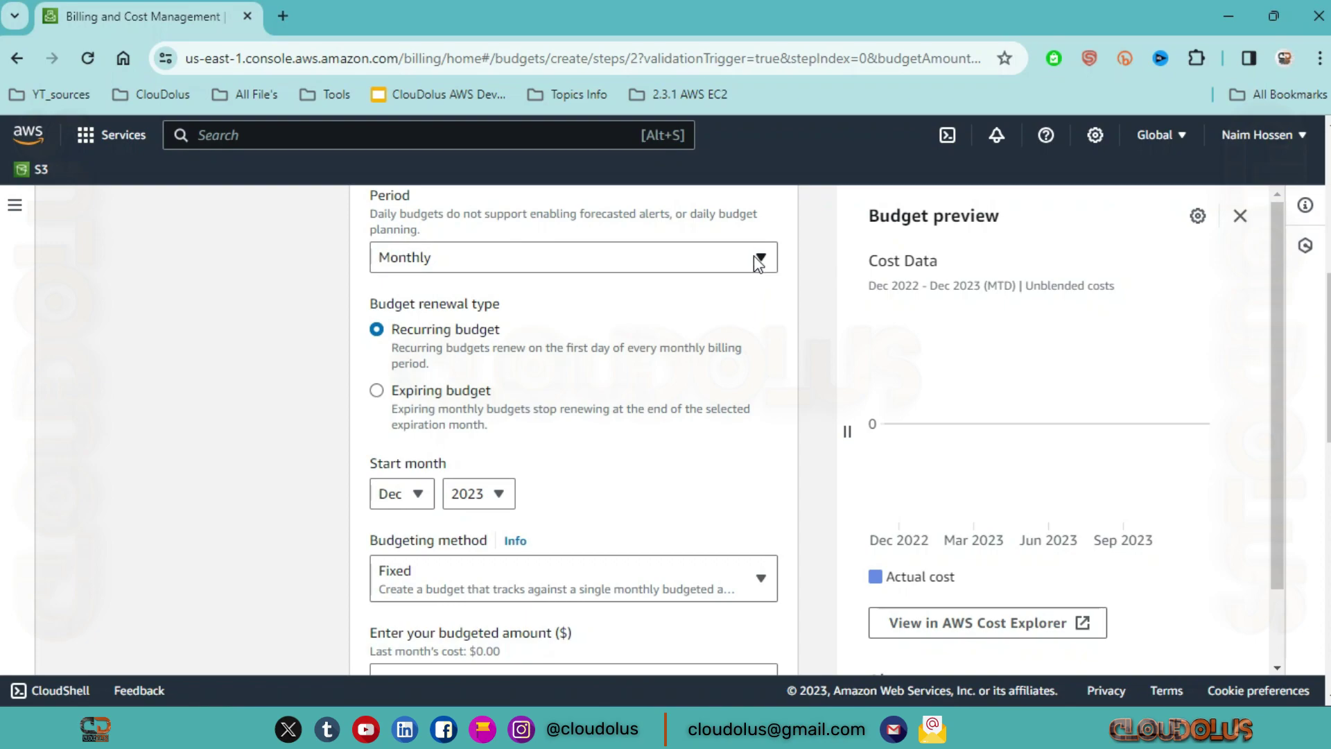
{"action": "left_click", "coordinate": [392, 393]}
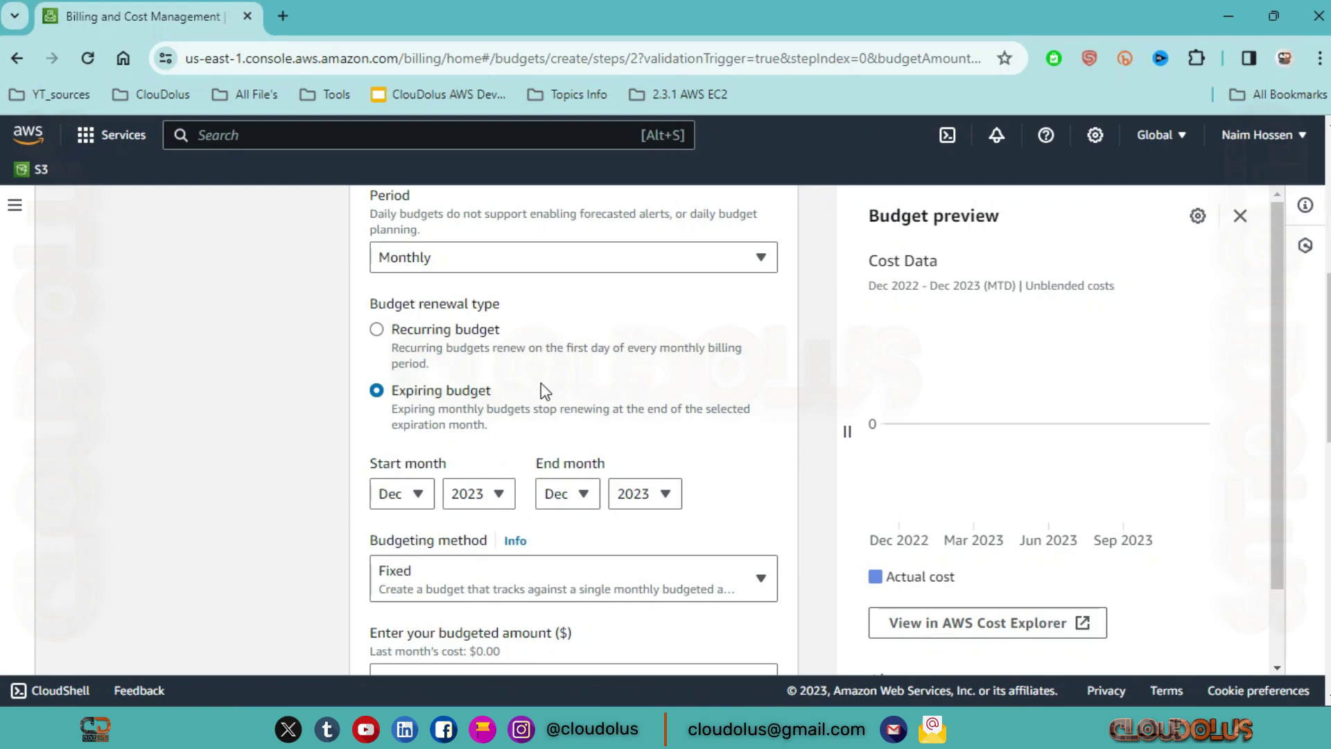
{"action": "scroll", "coordinate": [423, 485], "scroll_direction": "down", "scroll_amount": 2}
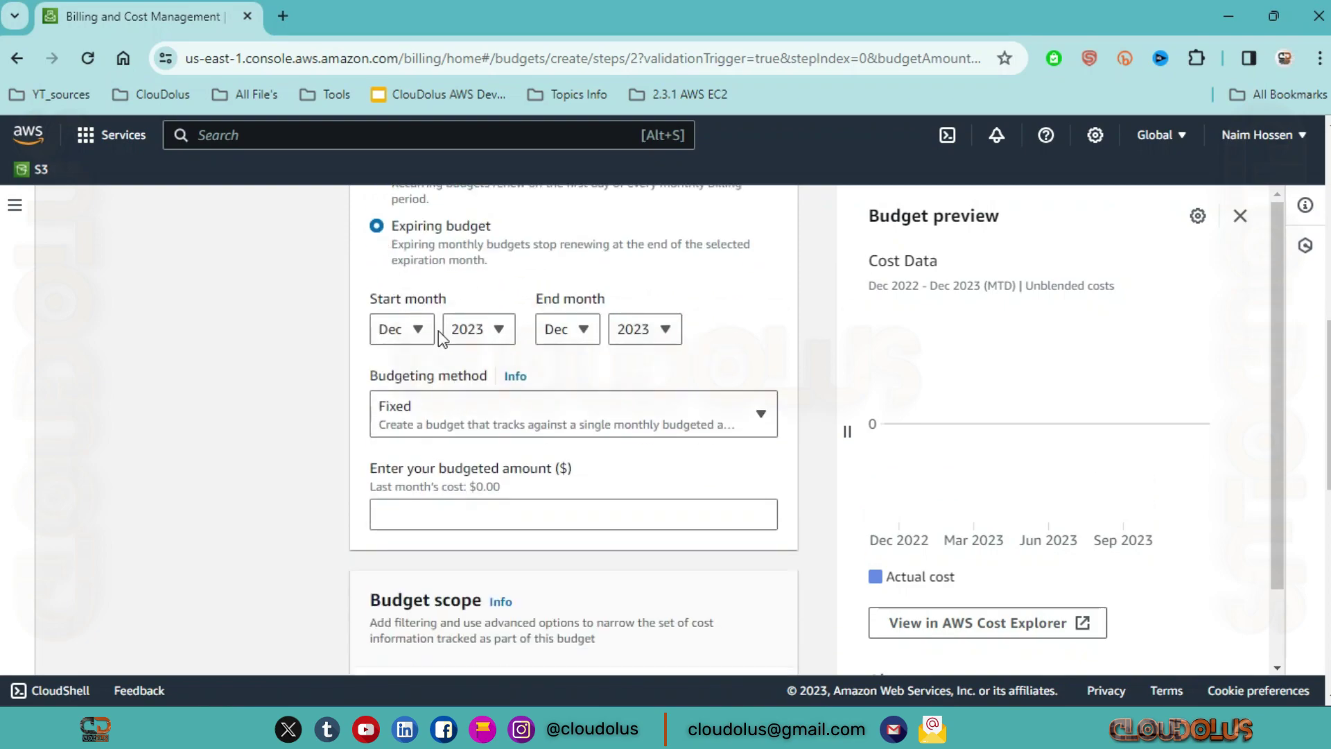
{"action": "left_click", "coordinate": [667, 330]}
{"action": "left_click", "coordinate": [643, 391]}
Keep the Fixed budgeting method and enter 0 as the budgeted amount
{"action": "scroll", "coordinate": [693, 429], "scroll_direction": "down", "scroll_amount": 3}
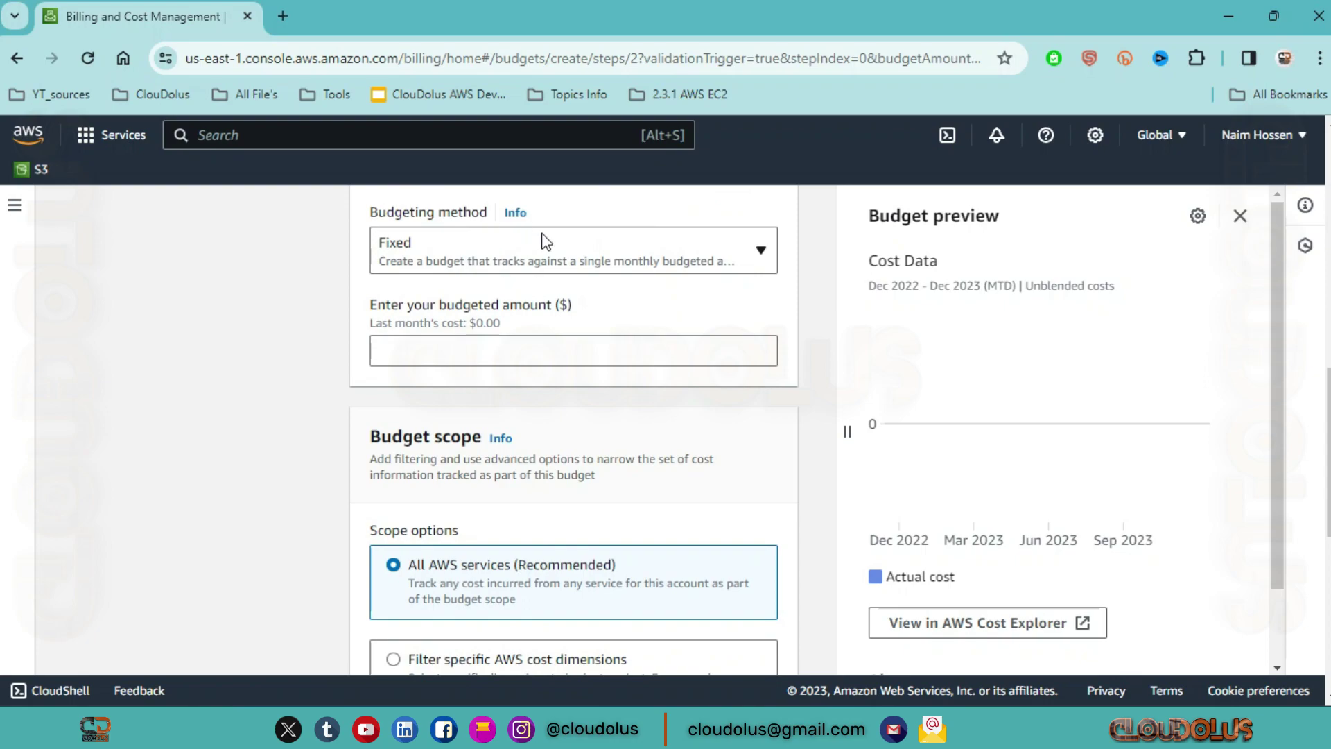
{"action": "left_click", "coordinate": [765, 258]}
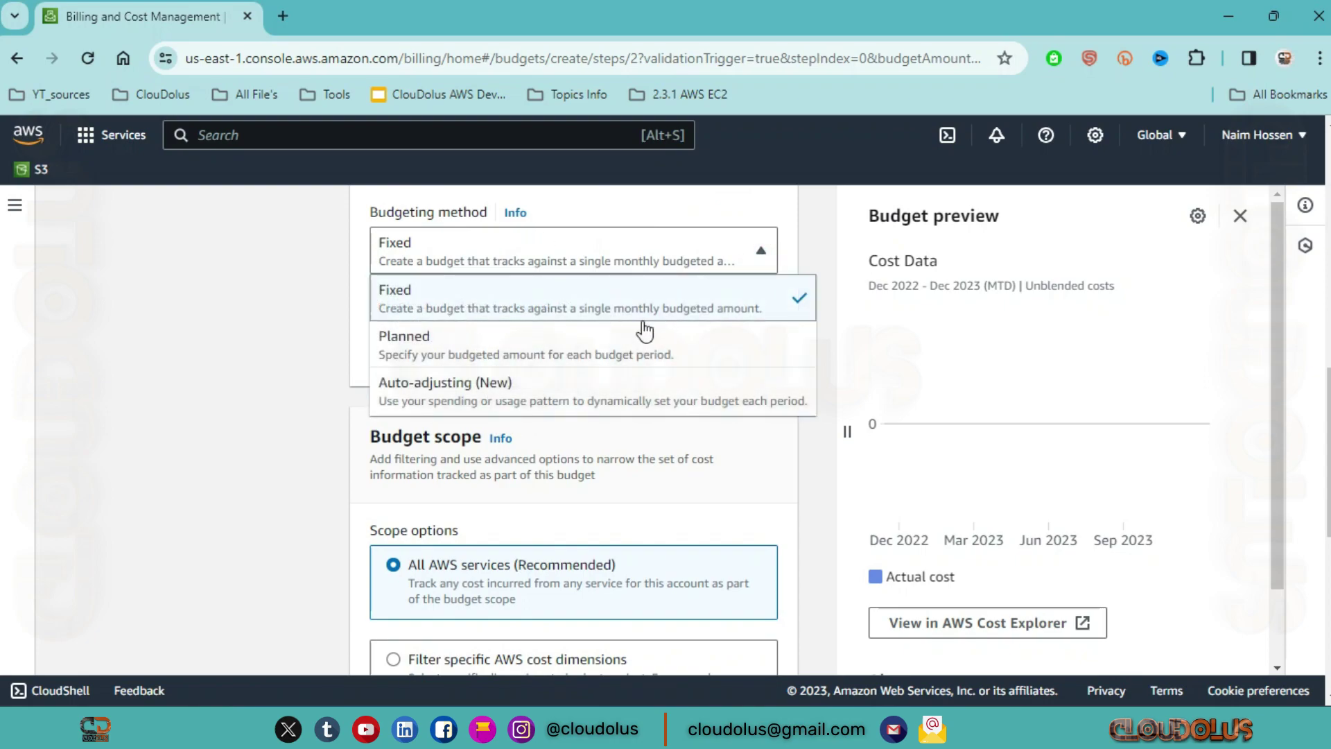
{"action": "left_click", "coordinate": [558, 305]}
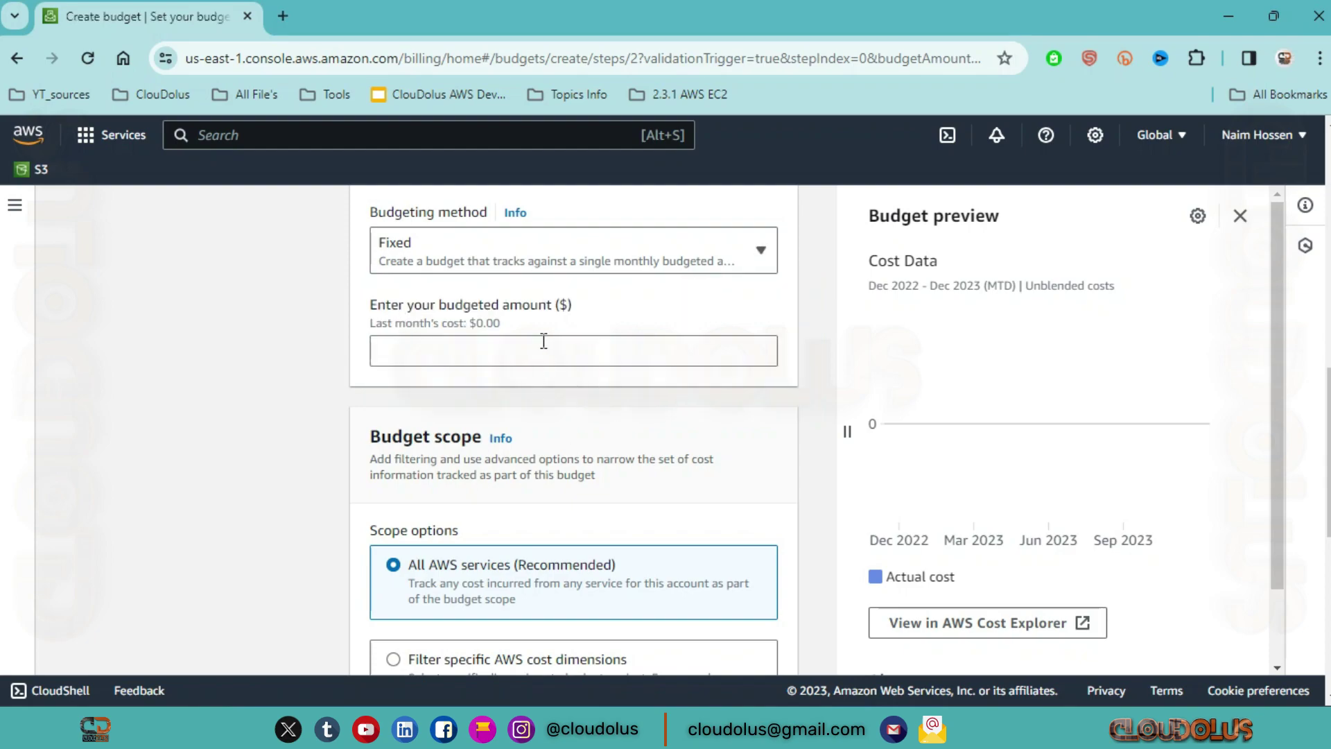
{"action": "left_click", "coordinate": [499, 350]}
Switch the budgeting method to Planned and look over the amount fields for each month
{"action": "left_click", "coordinate": [754, 254]}
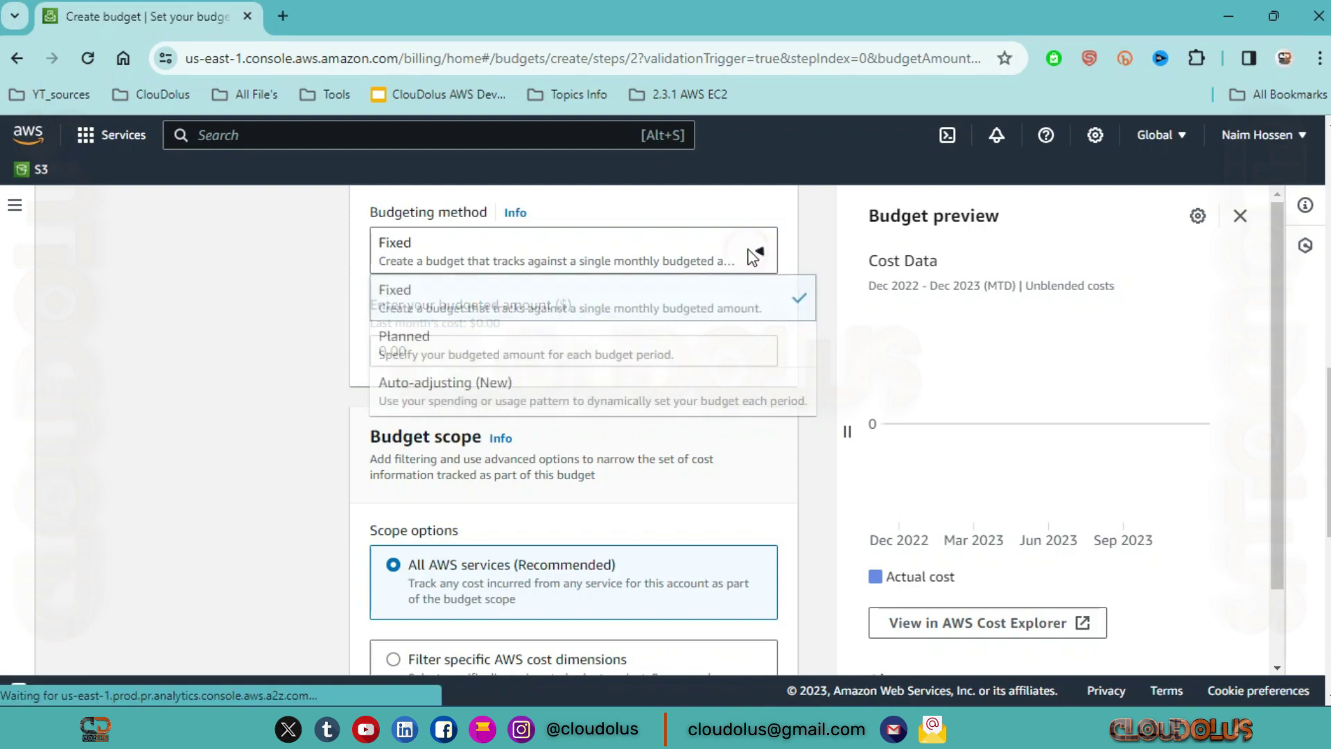
{"action": "left_click", "coordinate": [484, 343]}
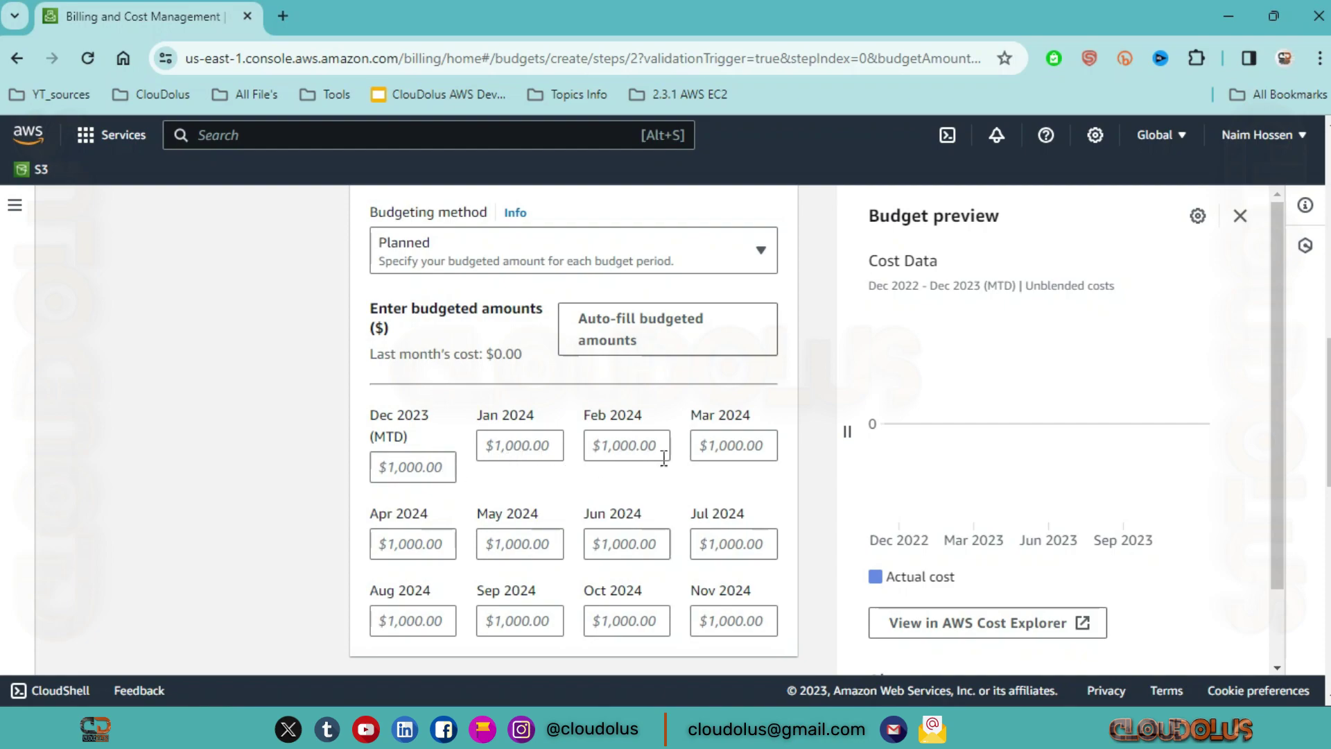
{"action": "scroll", "coordinate": [664, 458], "scroll_direction": "down", "scroll_amount": 2}
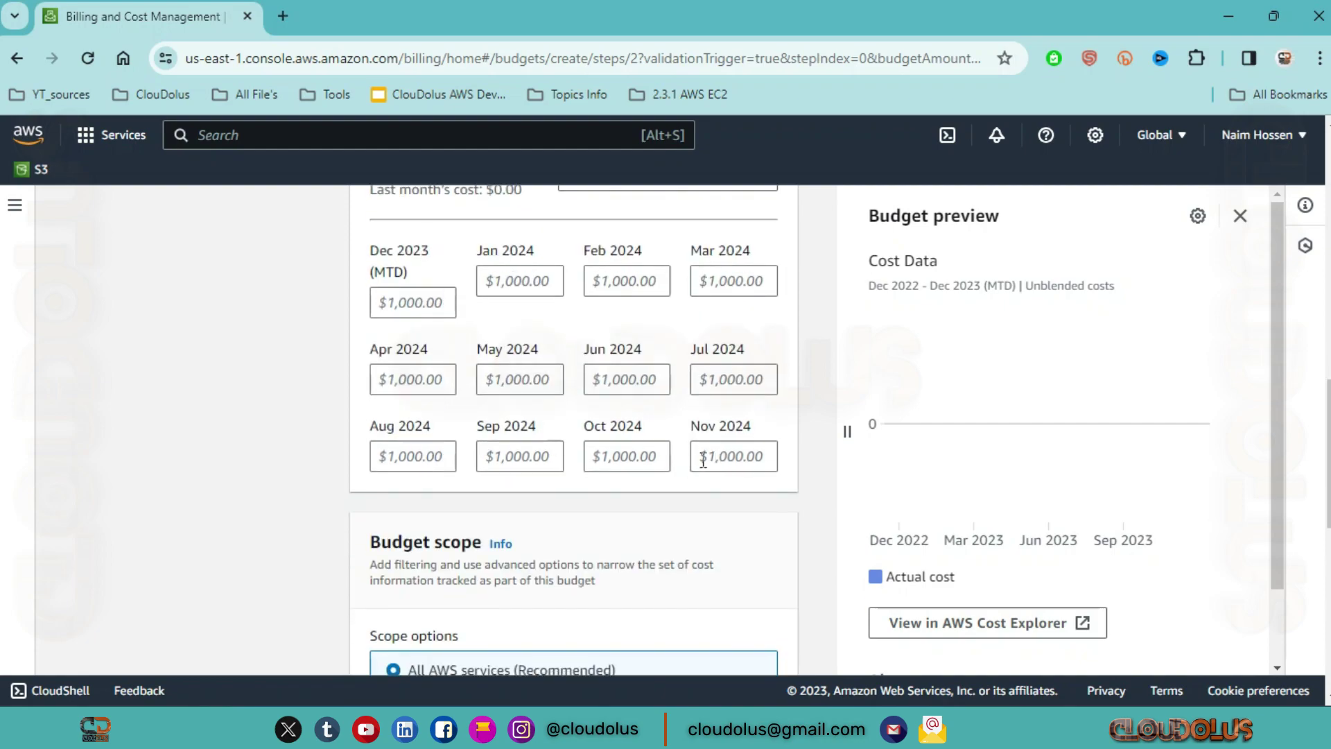
{"action": "scroll", "coordinate": [652, 458], "scroll_direction": "up", "scroll_amount": 2}
Enter a planned amount of 0 for each month from Dec 2023 through May 2024
{"action": "left_click", "coordinate": [397, 467]}
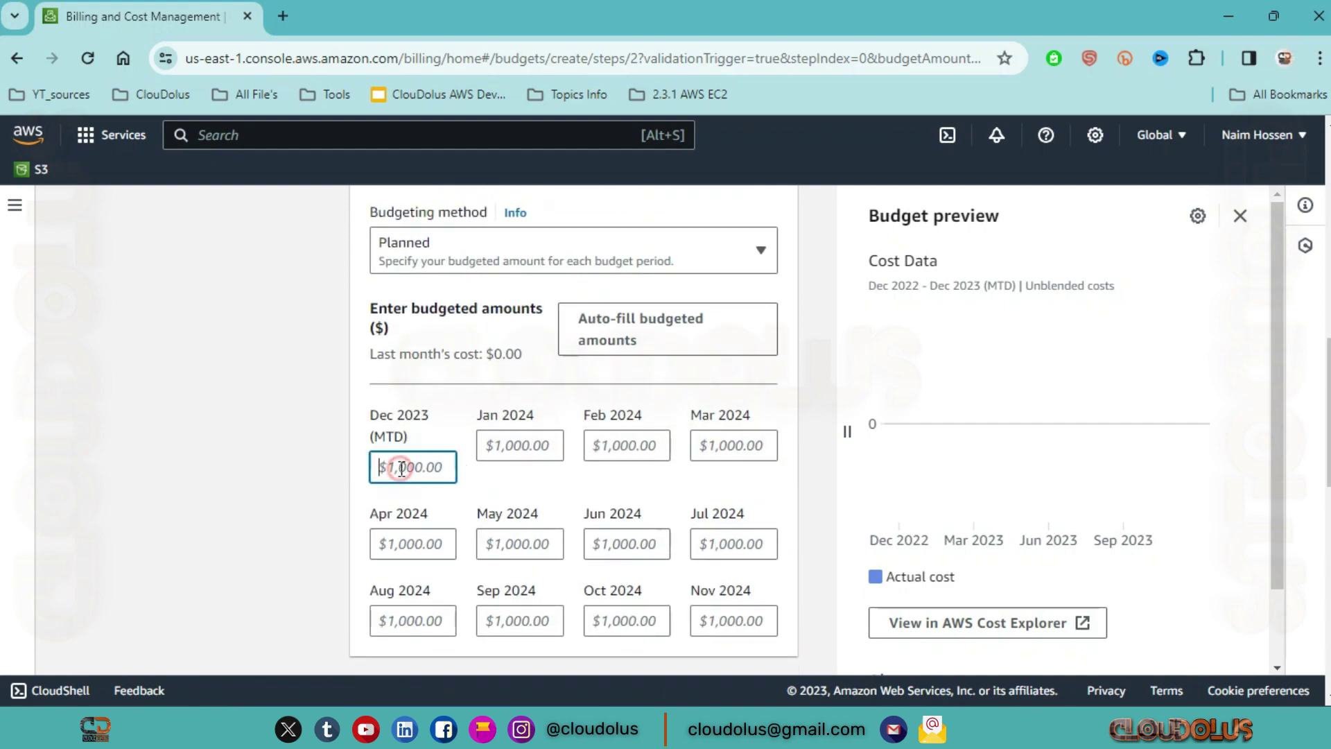
{"action": "type", "text": "0"}
{"action": "left_click", "coordinate": [529, 445]}
{"action": "type", "text": "00"}
{"action": "left_click", "coordinate": [615, 443]}
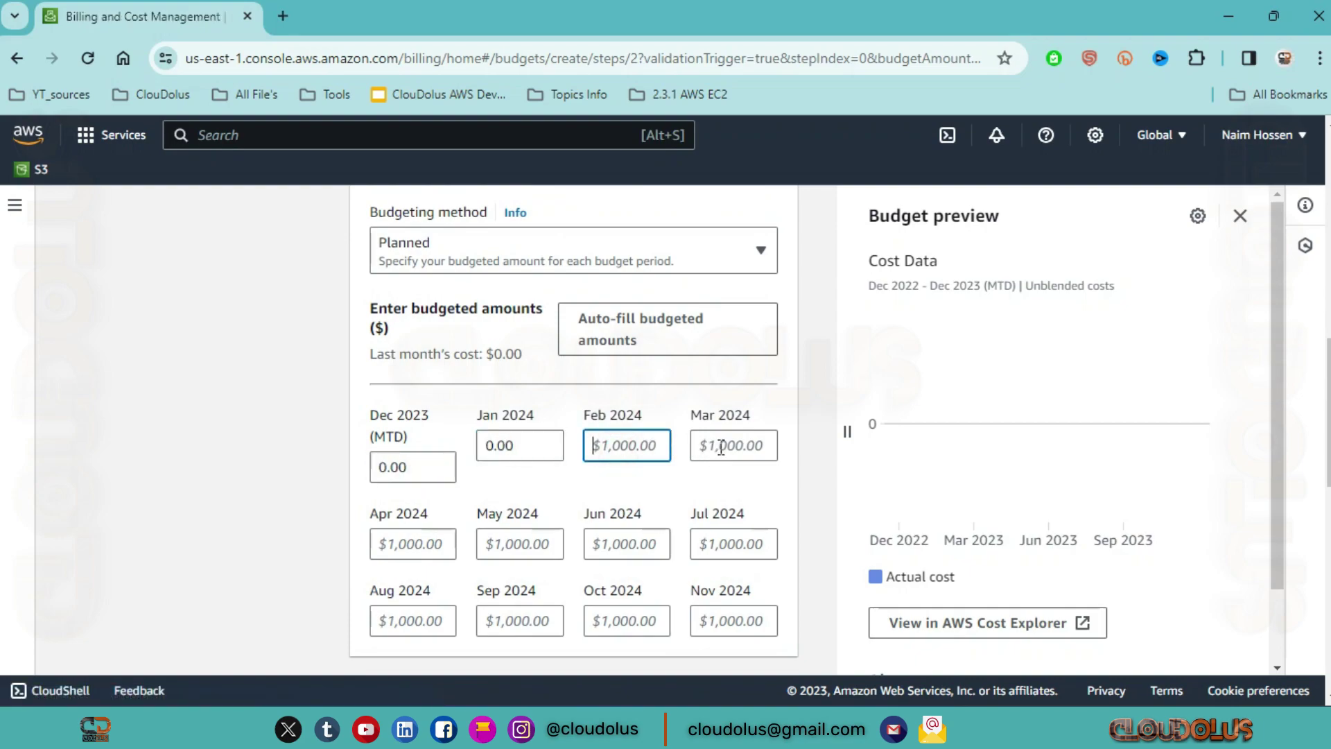
{"action": "type", "text": "0"}
{"action": "left_click", "coordinate": [721, 446]}
{"action": "type", "text": "00"}
{"action": "left_click", "coordinate": [401, 543]}
{"action": "type", "text": "0"}
{"action": "left_click", "coordinate": [493, 540]}
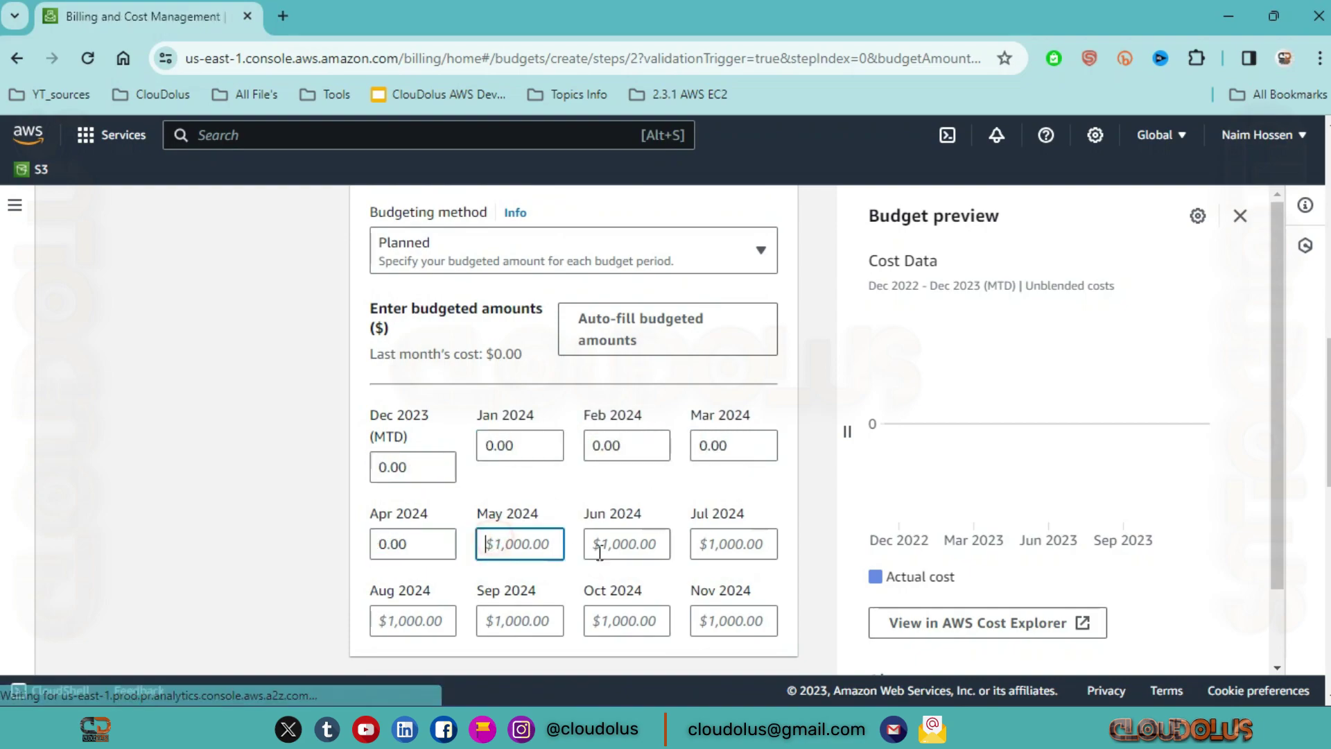
{"action": "type", "text": "0"}
{"action": "left_click", "coordinate": [634, 543]}
Switch the budgeting method to Auto-adjusting (New) and view its baseline time range settings
{"action": "scroll", "coordinate": [589, 527], "scroll_direction": "down", "scroll_amount": 2}
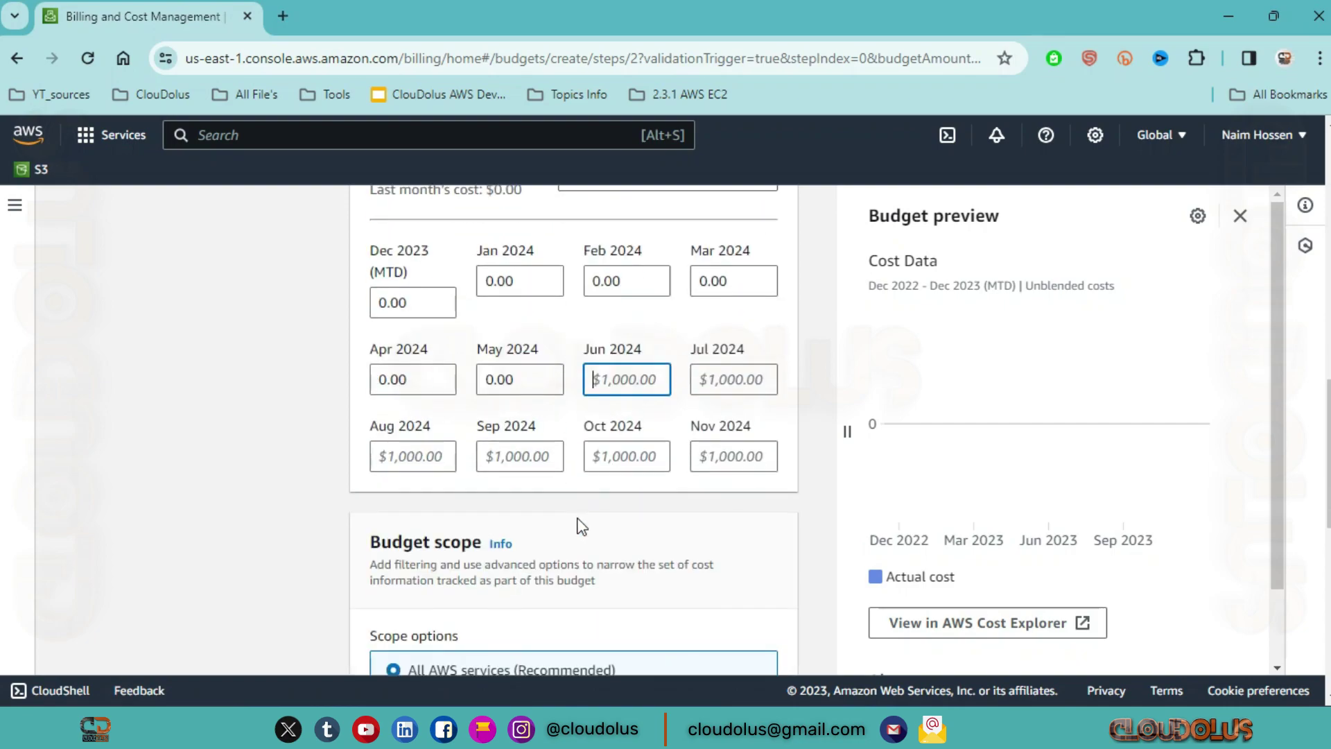
{"action": "scroll", "coordinate": [755, 419], "scroll_direction": "up", "scroll_amount": 4}
{"action": "left_click", "coordinate": [754, 419]}
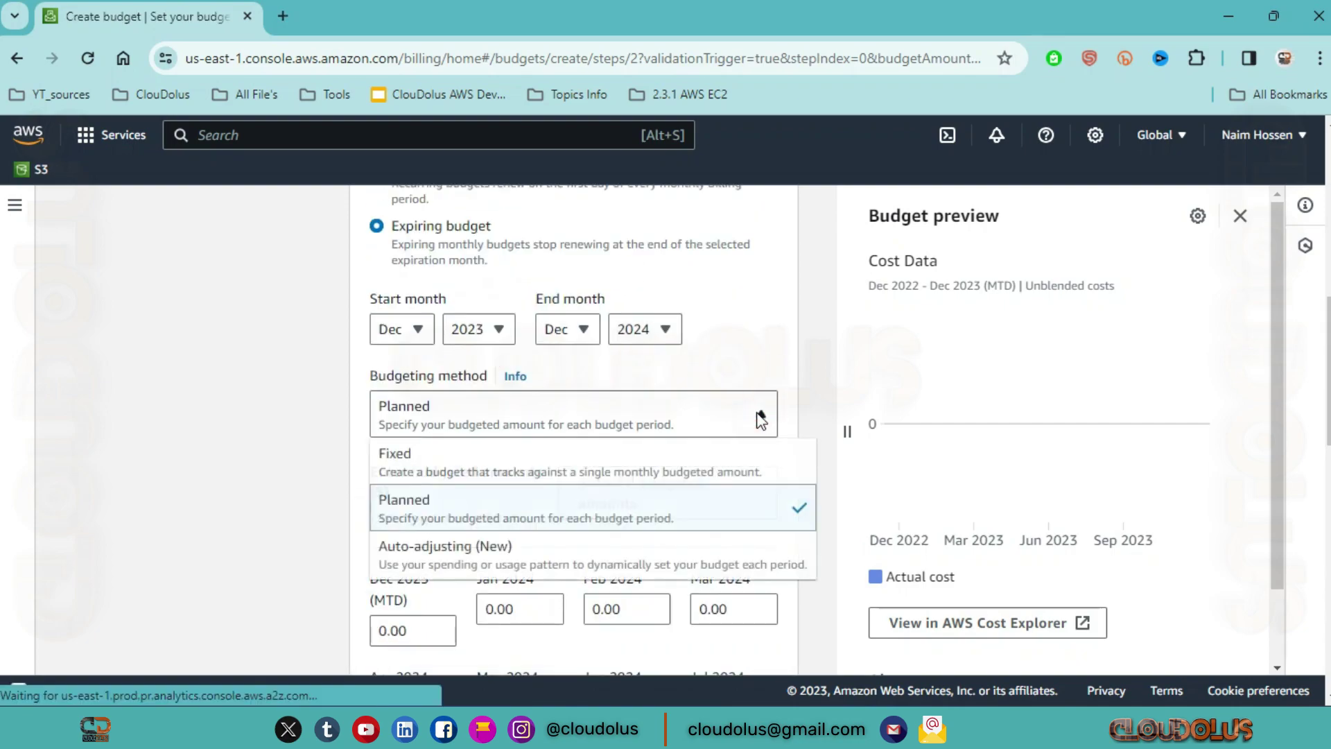
{"action": "left_click", "coordinate": [510, 556]}
{"action": "scroll", "coordinate": [462, 444], "scroll_direction": "down", "scroll_amount": 3}
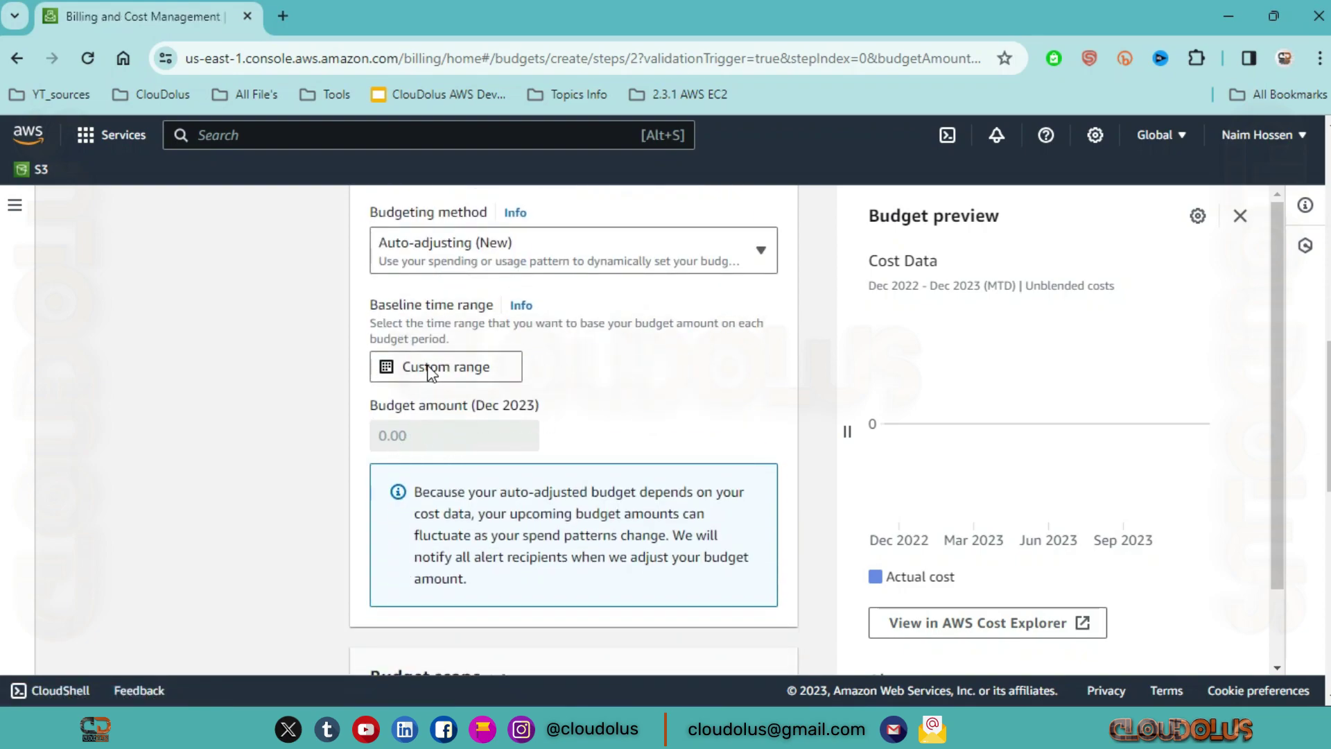
Set the budgeting method to Fixed with a budgeted amount of $5
{"action": "left_click", "coordinate": [750, 251]}
{"action": "left_click", "coordinate": [488, 291]}
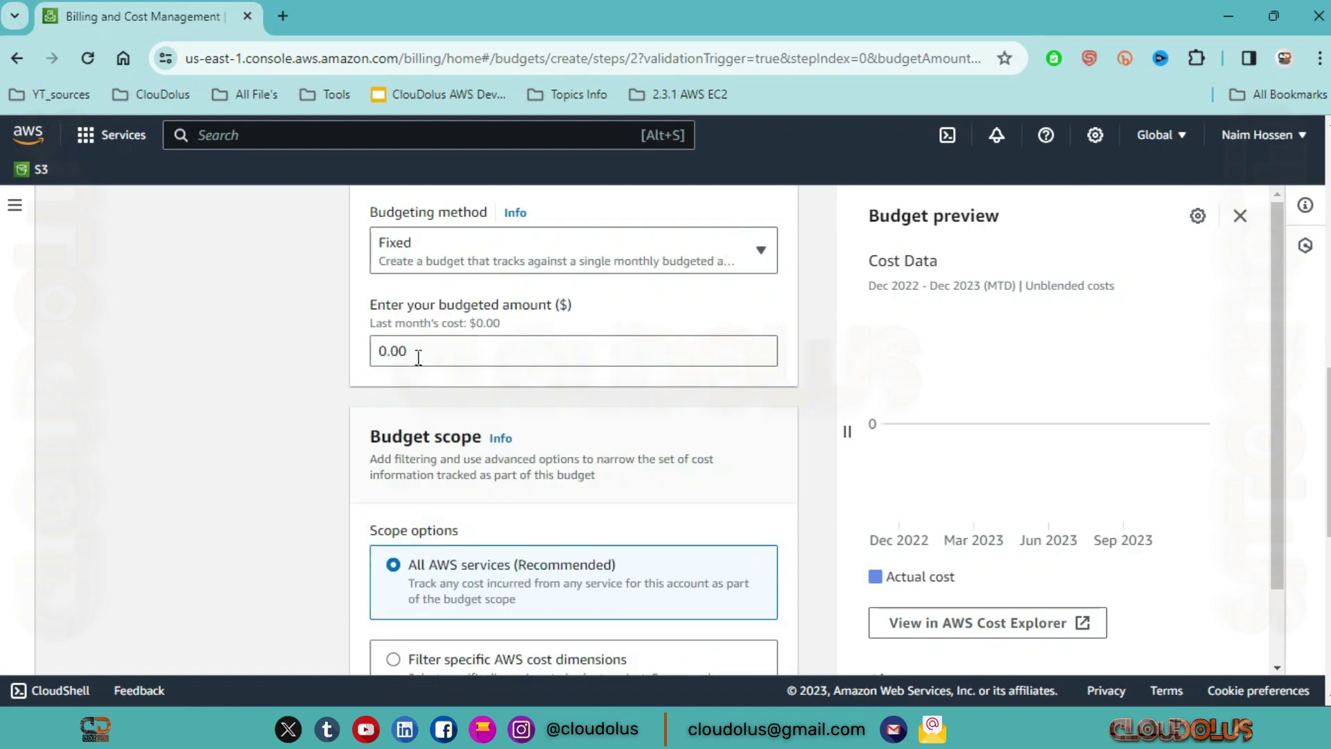
{"action": "left_click_drag", "start_coordinate": [416, 355], "coordinate": [267, 350]}
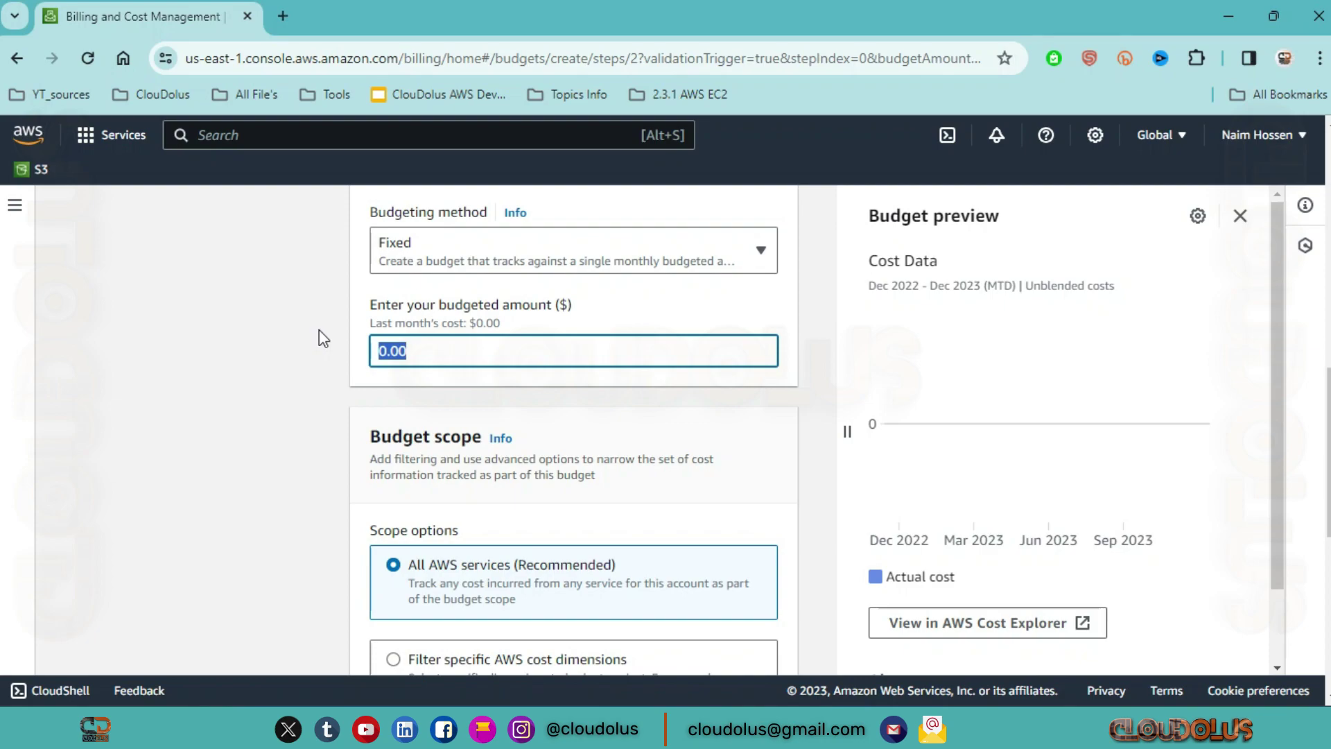
{"action": "type", "text": "5"}
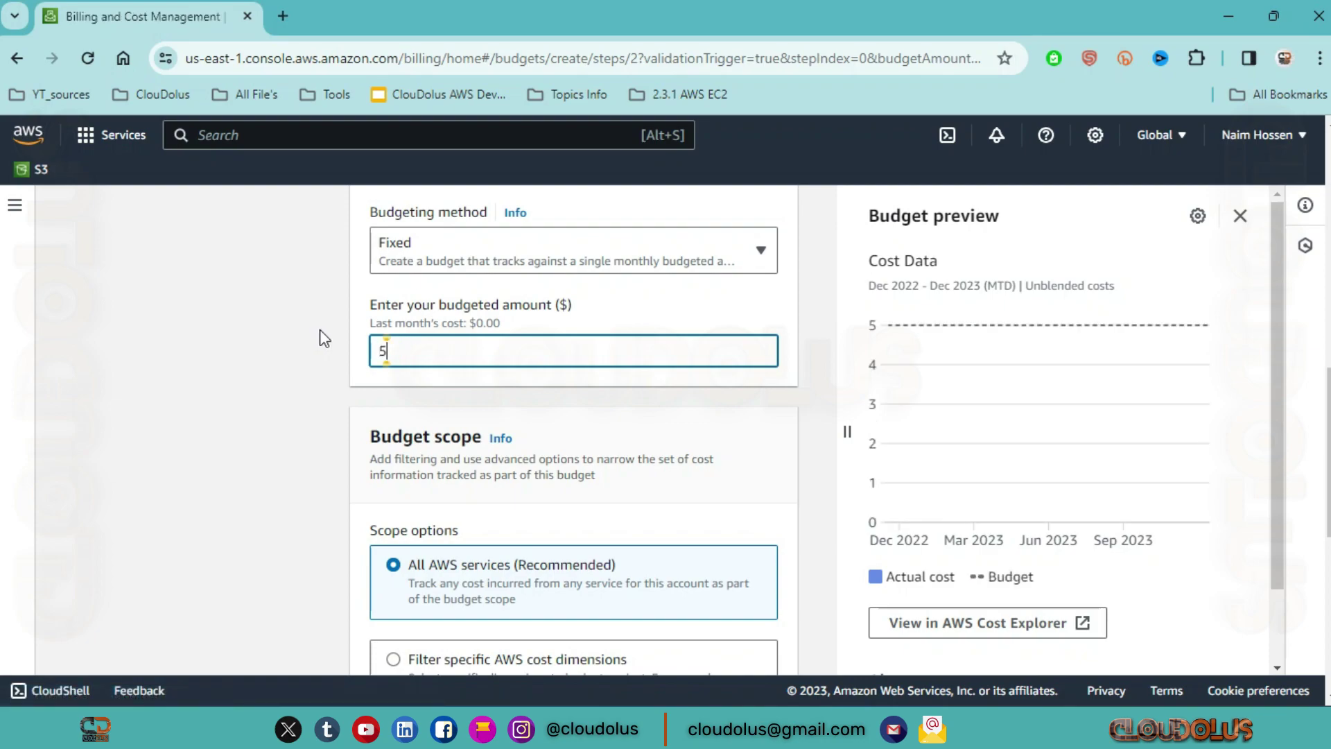
{"action": "left_click", "coordinate": [696, 389]}
Review the budget scope with All AWS services kept, collapse the advanced options, and continue to the alert configuration
{"action": "scroll", "coordinate": [513, 357], "scroll_direction": "down", "scroll_amount": 2}
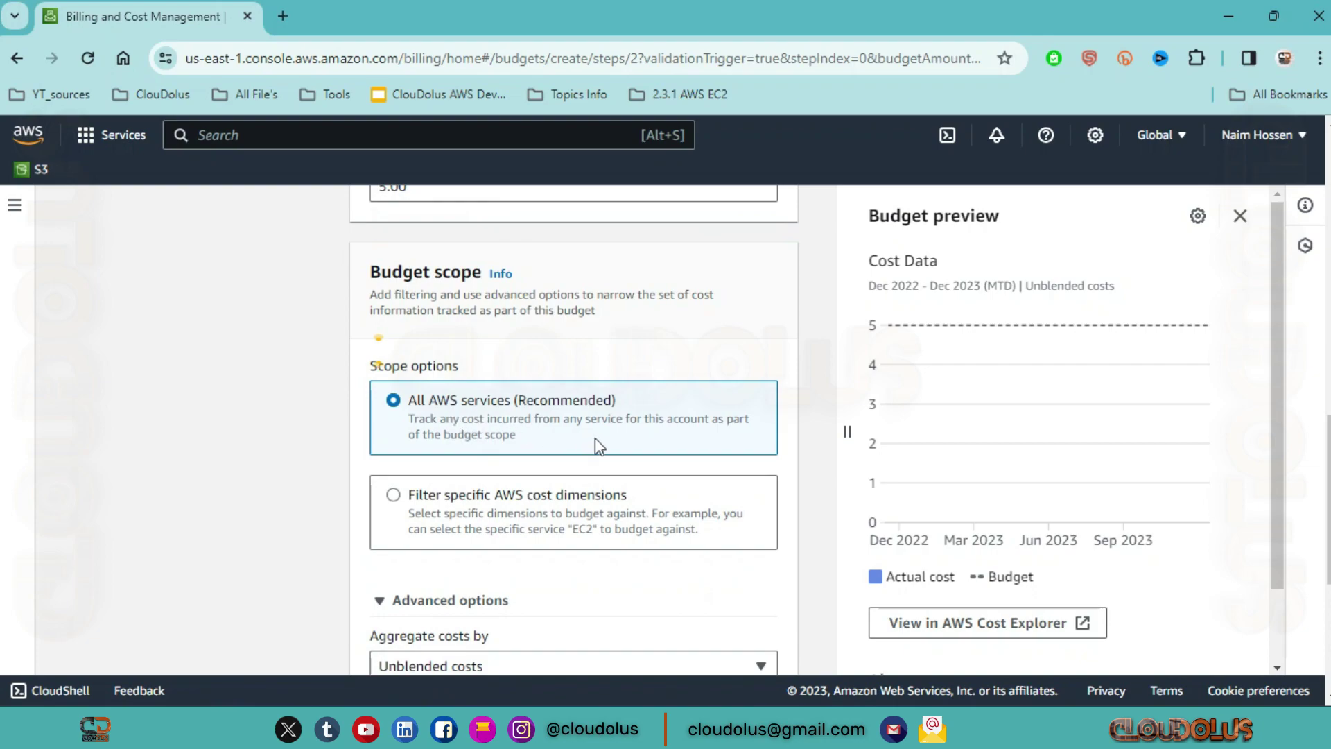
{"action": "scroll", "coordinate": [589, 435], "scroll_direction": "down", "scroll_amount": 2}
{"action": "scroll", "coordinate": [589, 434], "scroll_direction": "up", "scroll_amount": 2}
{"action": "scroll", "coordinate": [513, 402], "scroll_direction": "down", "scroll_amount": 5}
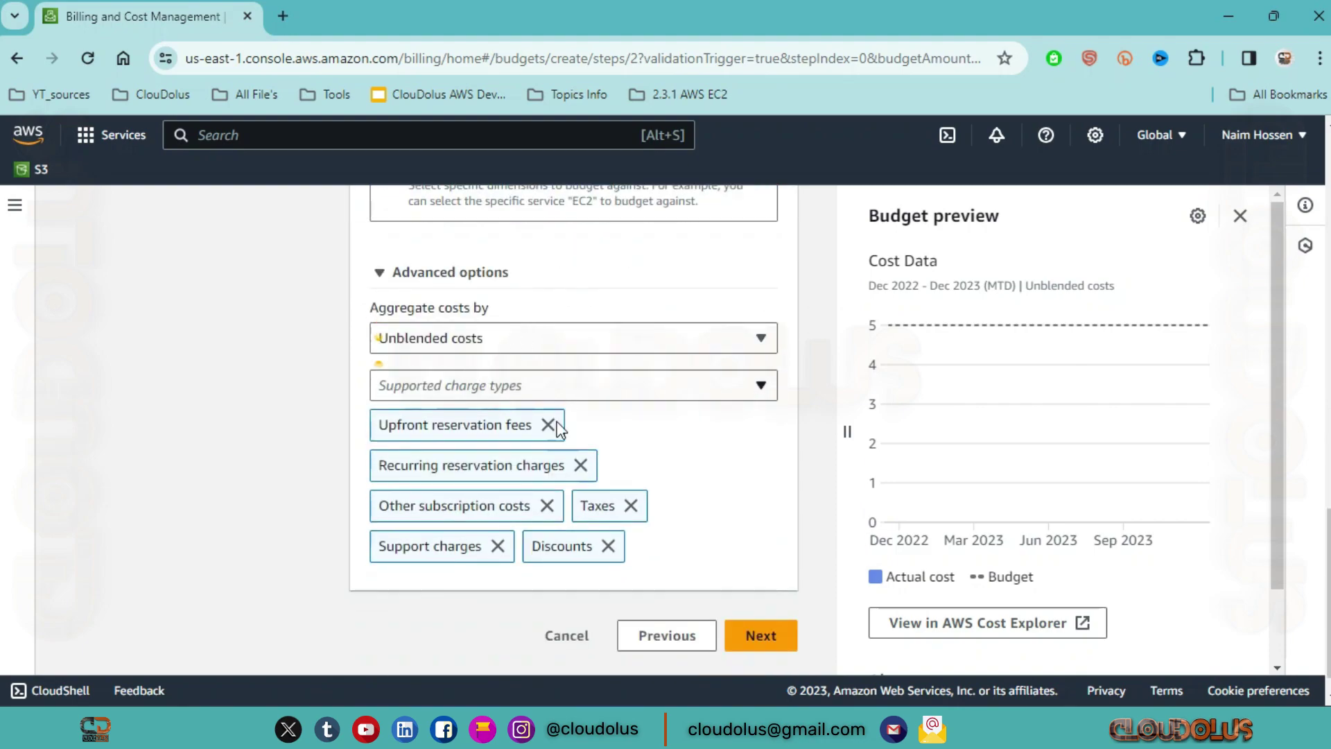
{"action": "left_click", "coordinate": [381, 275]}
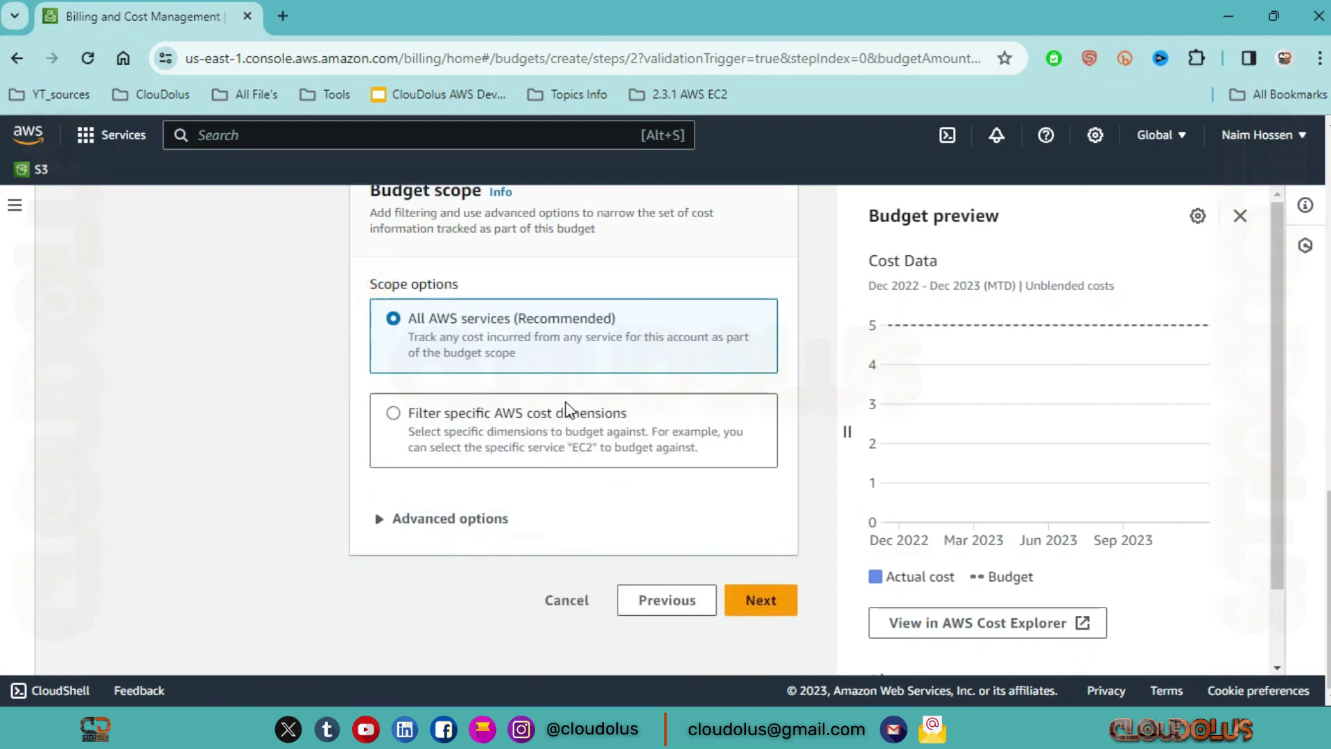
{"action": "scroll", "coordinate": [566, 409], "scroll_direction": "up", "scroll_amount": 2}
{"action": "scroll", "coordinate": [564, 410], "scroll_direction": "down", "scroll_amount": 2}
{"action": "left_click", "coordinate": [759, 601]}
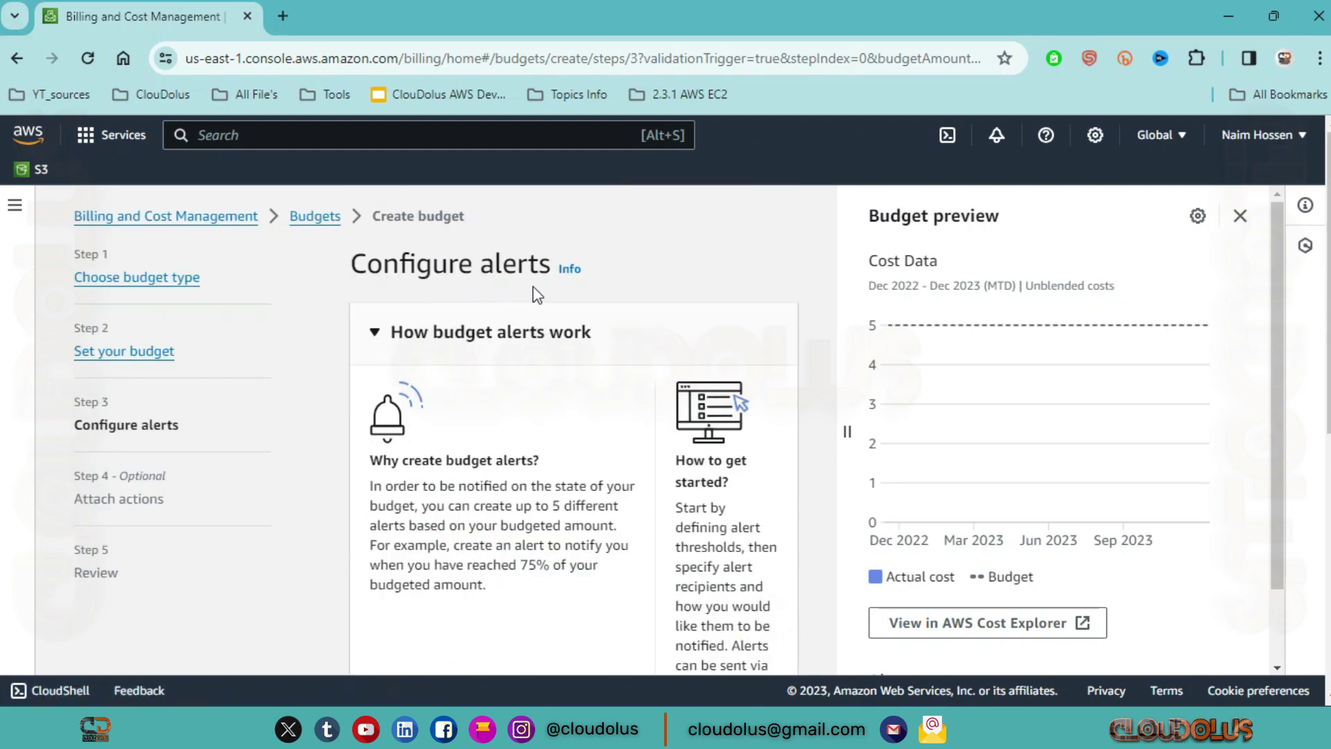
Read how budget alerts work, check the budget amount, and add an alert threshold
{"action": "scroll", "coordinate": [501, 333], "scroll_direction": "down", "scroll_amount": 2}
{"action": "scroll", "coordinate": [505, 356], "scroll_direction": "up", "scroll_amount": 2}
{"action": "scroll", "coordinate": [499, 513], "scroll_direction": "down", "scroll_amount": 4}
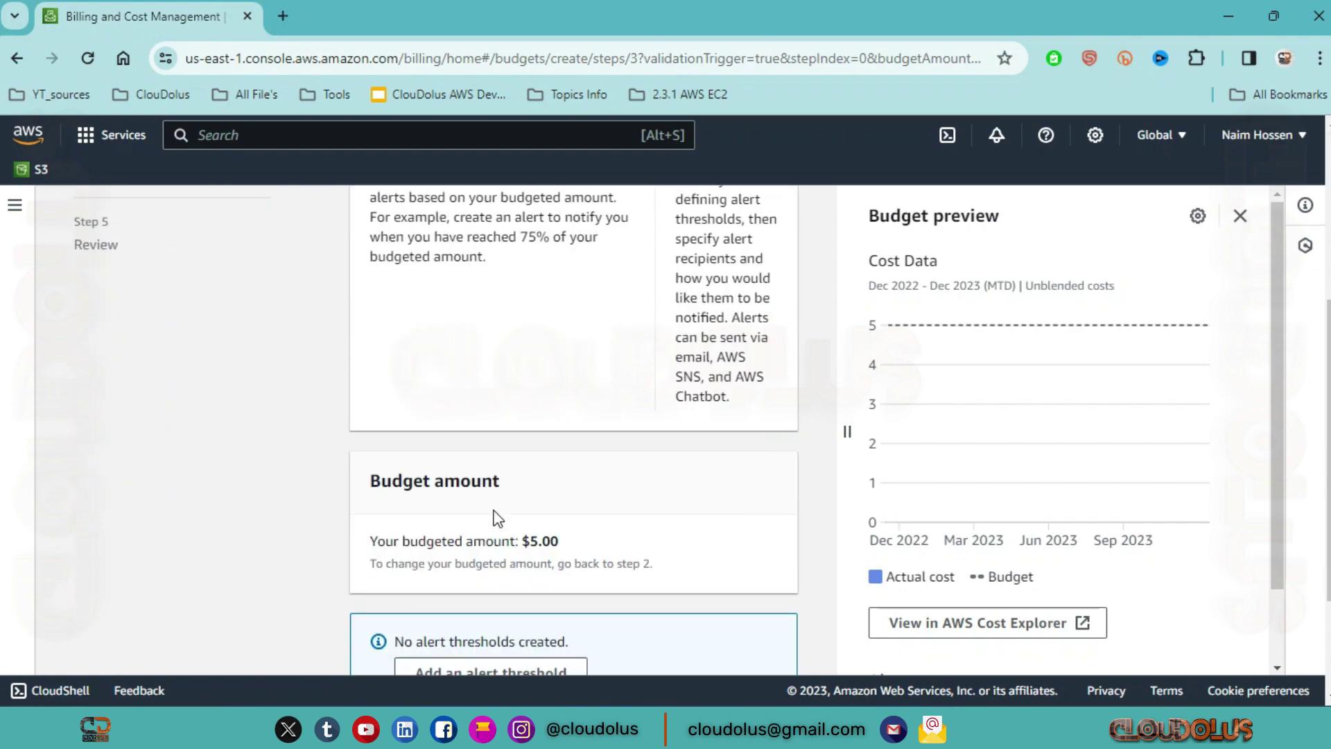
{"action": "scroll", "coordinate": [437, 477], "scroll_direction": "down", "scroll_amount": 2}
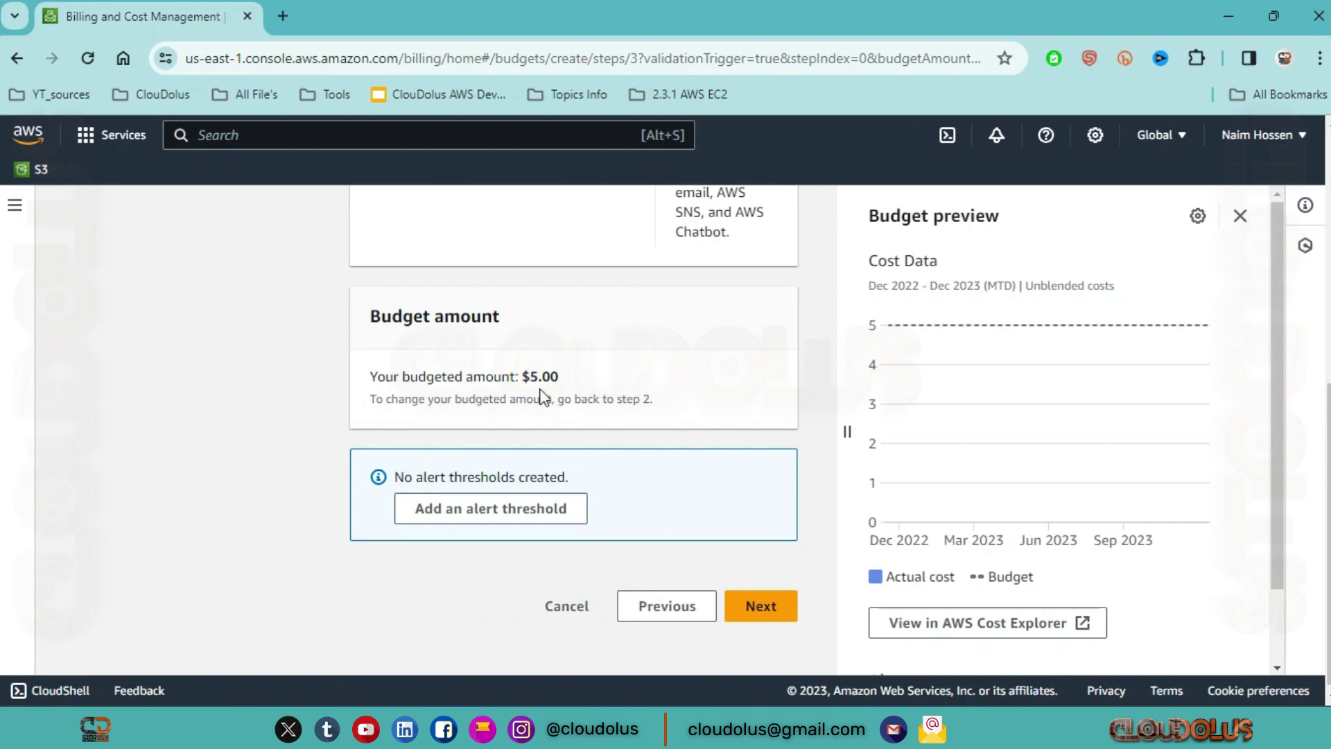
{"action": "scroll", "coordinate": [534, 392], "scroll_direction": "down", "scroll_amount": 1}
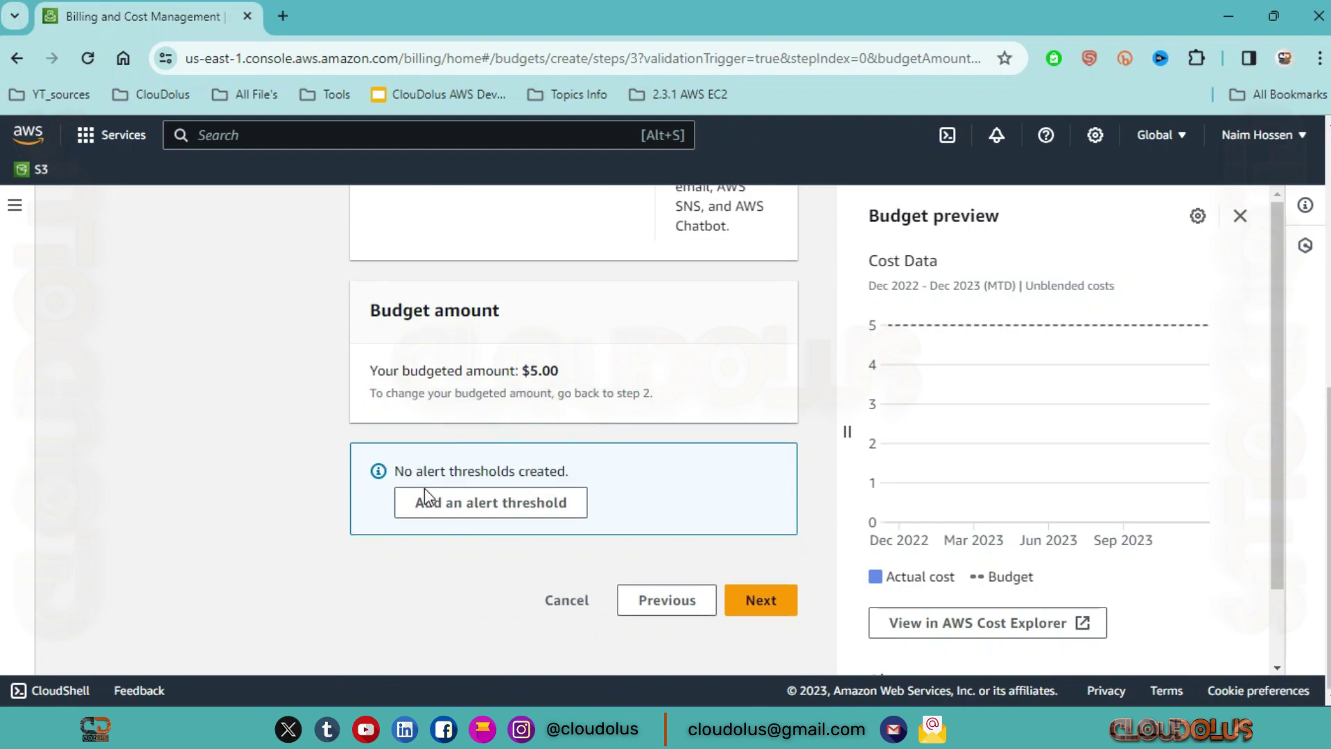
{"action": "left_click", "coordinate": [494, 508]}
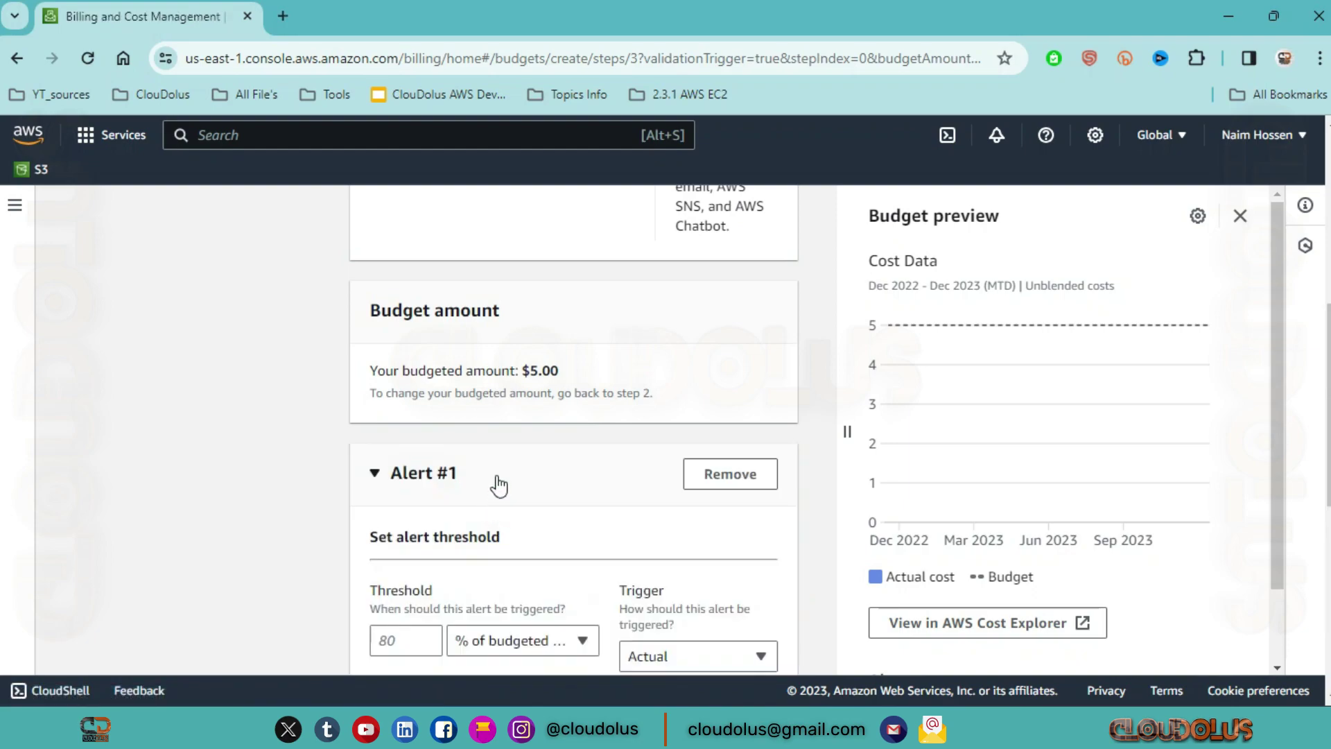
Set the threshold of Alert #1 to 50% of the budgeted amount, keeping the Actual trigger
{"action": "scroll", "coordinate": [494, 485], "scroll_direction": "down", "scroll_amount": 2}
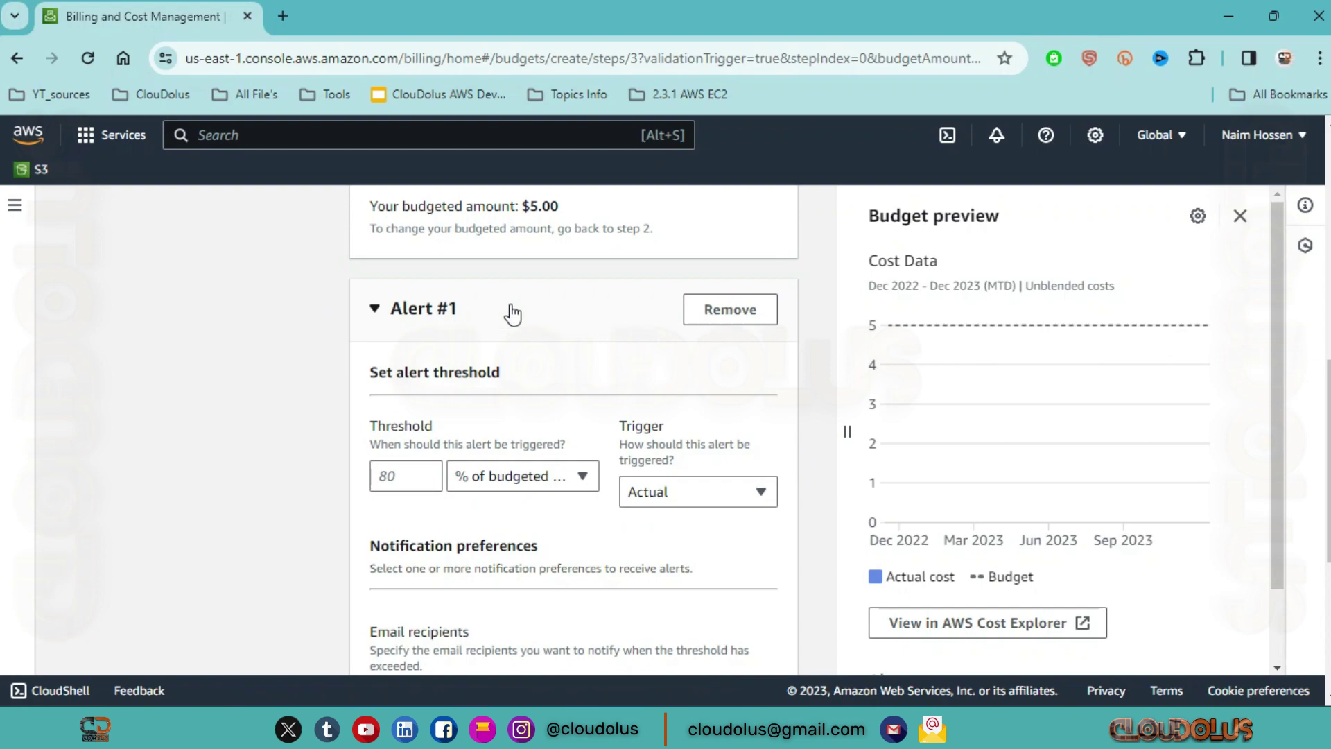
{"action": "scroll", "coordinate": [531, 326], "scroll_direction": "down", "scroll_amount": 2}
{"action": "left_click", "coordinate": [424, 308]}
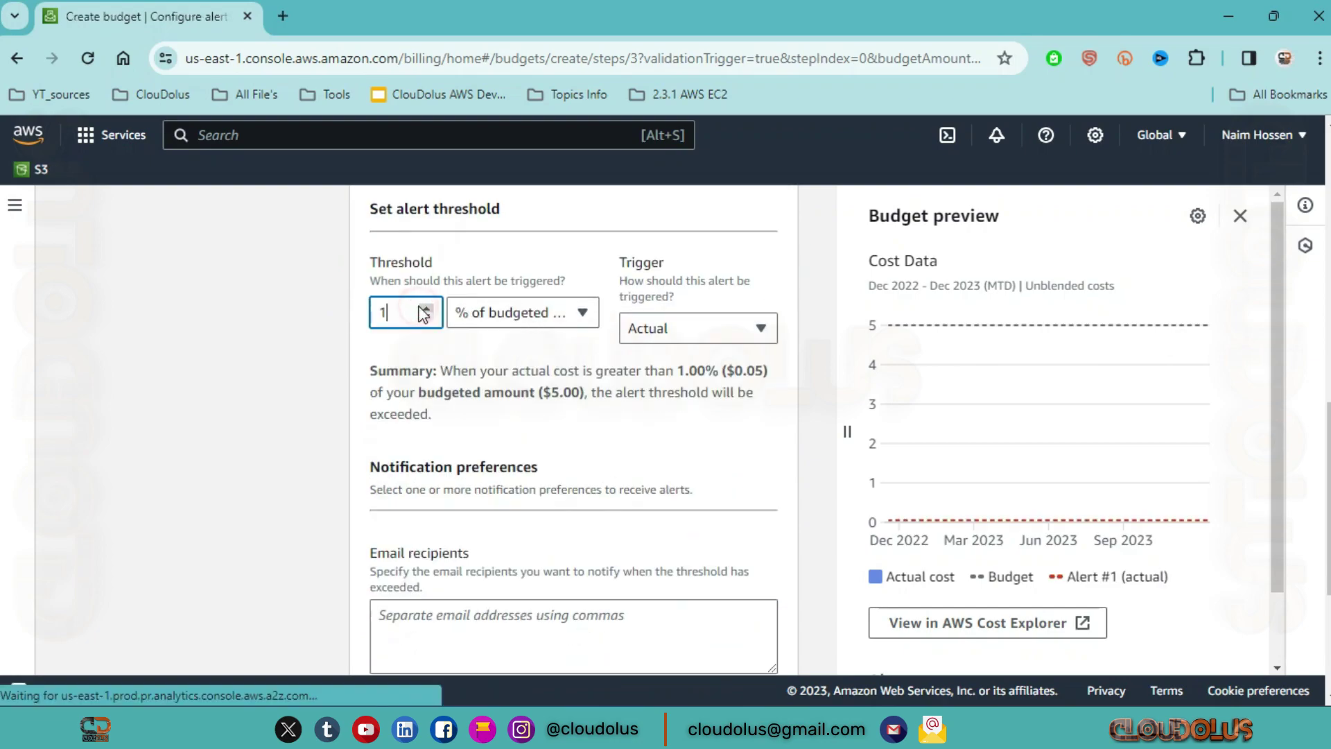
{"action": "left_click", "coordinate": [427, 318]}
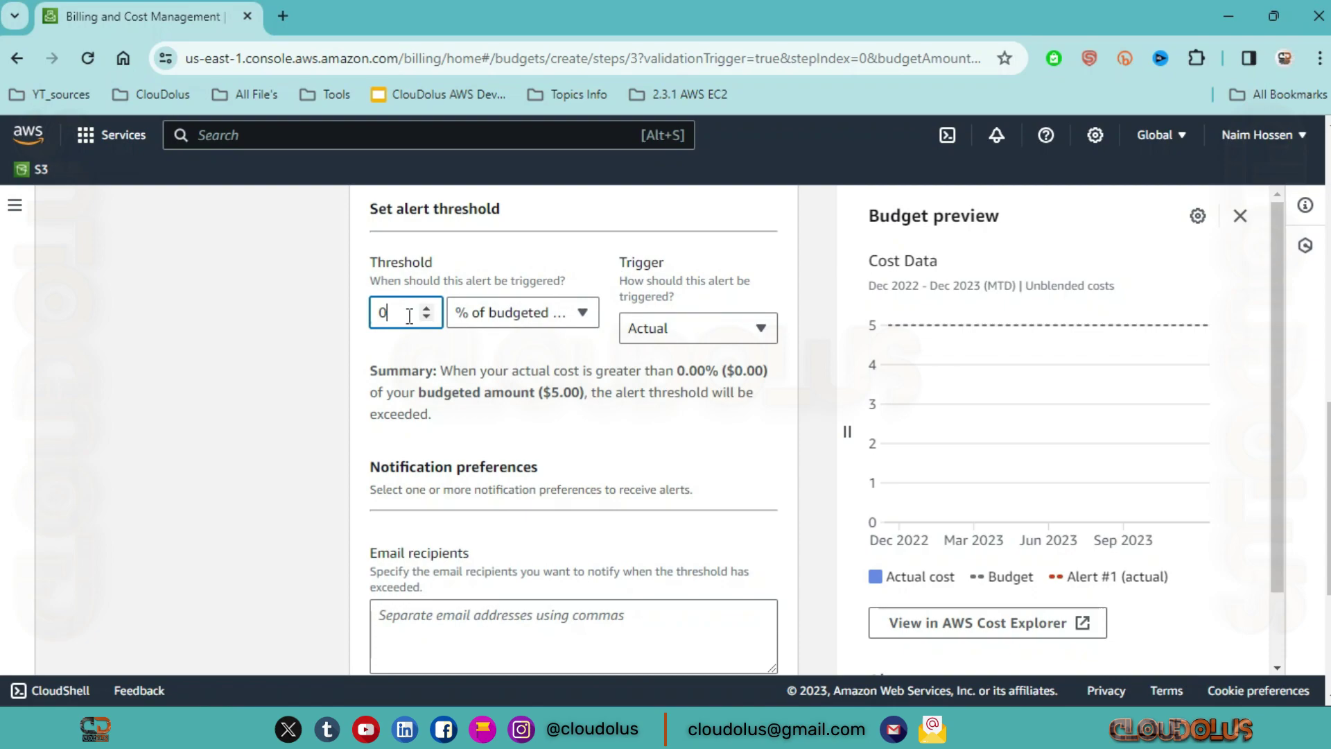
{"action": "key", "text": "BackSpace"}
{"action": "type", "text": "50"}
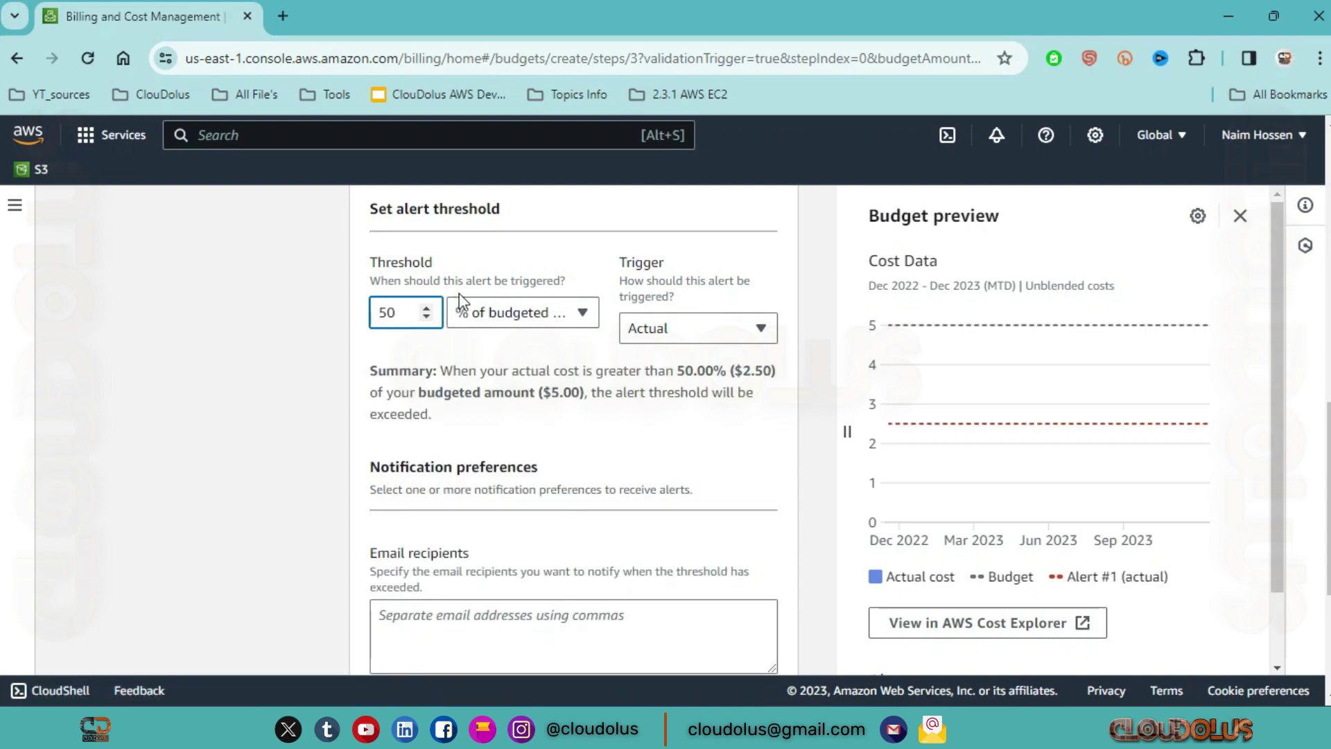
{"action": "left_click", "coordinate": [558, 274]}
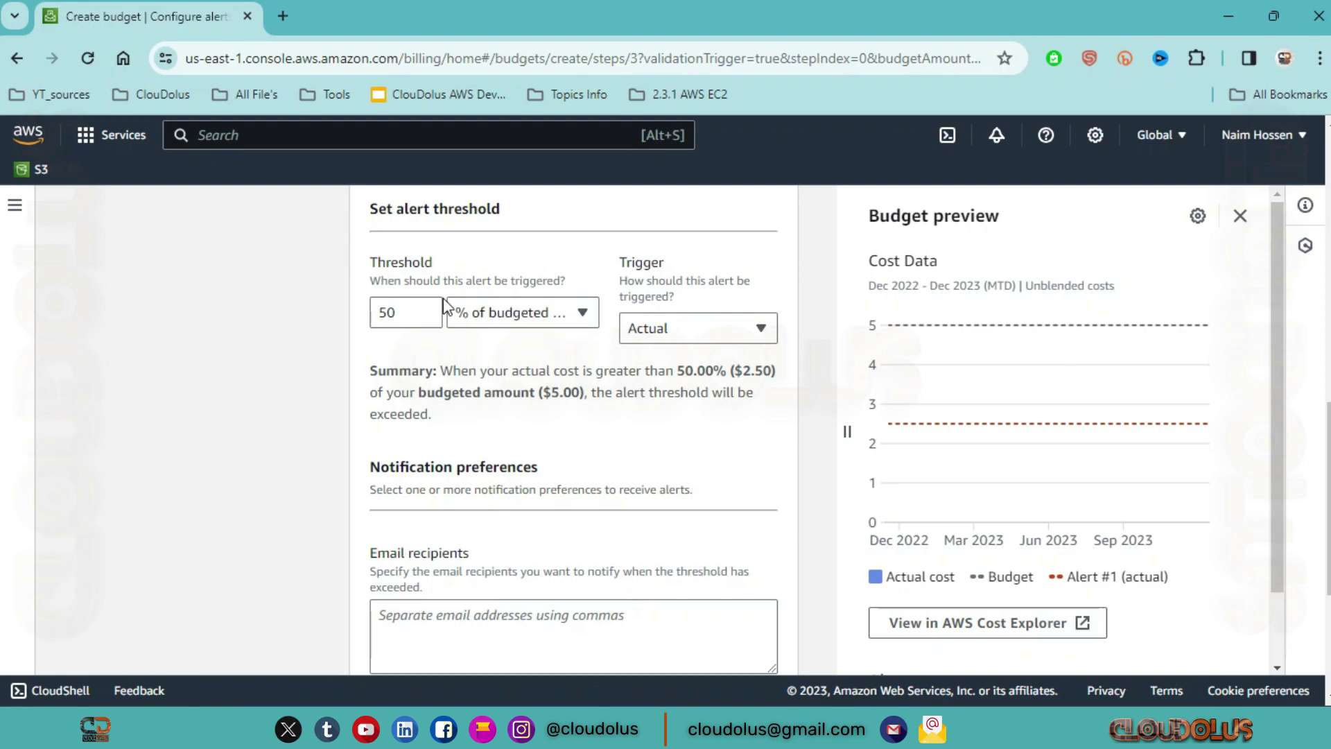
Fill in the recipient's e-mail address in the notification preferences of Alert #1
{"action": "scroll", "coordinate": [425, 431], "scroll_direction": "down", "scroll_amount": 2}
{"action": "scroll", "coordinate": [416, 427], "scroll_direction": "down", "scroll_amount": 2}
{"action": "left_click", "coordinate": [440, 354]}
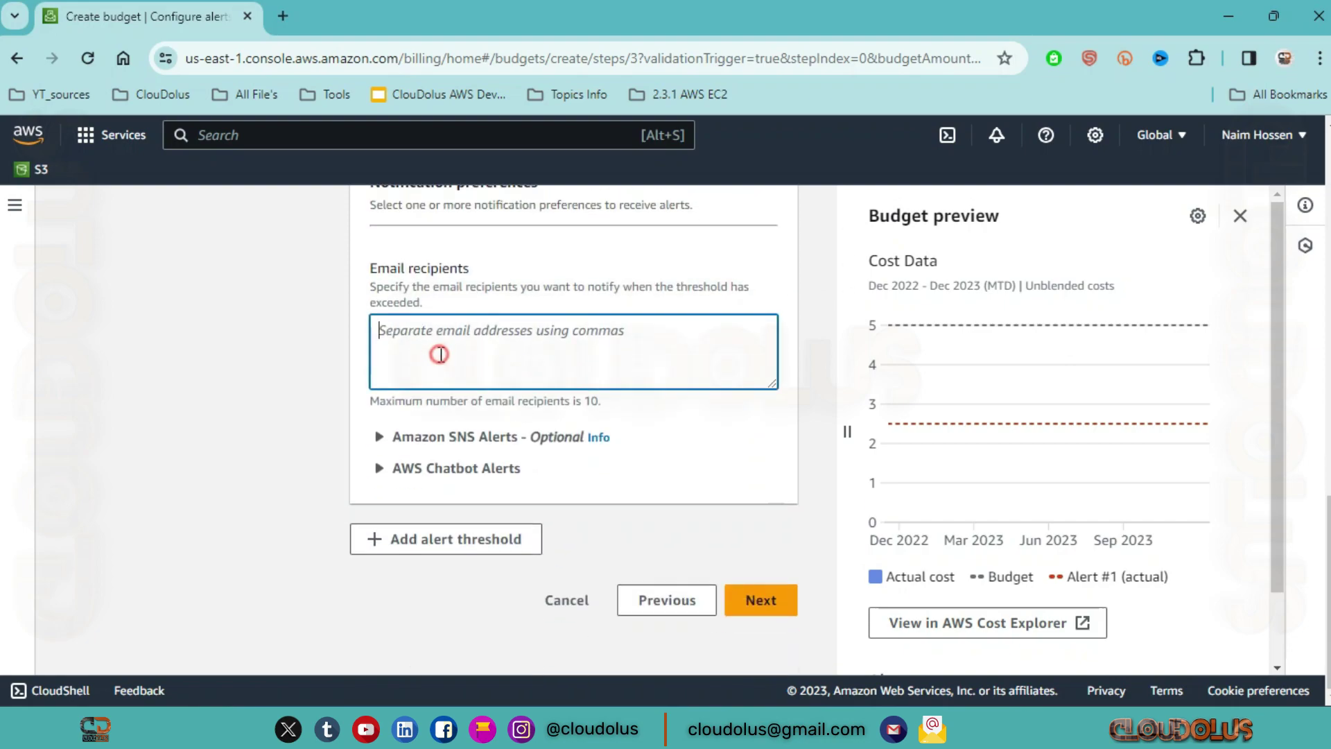
{"action": "key", "text": "ctrl+v"}
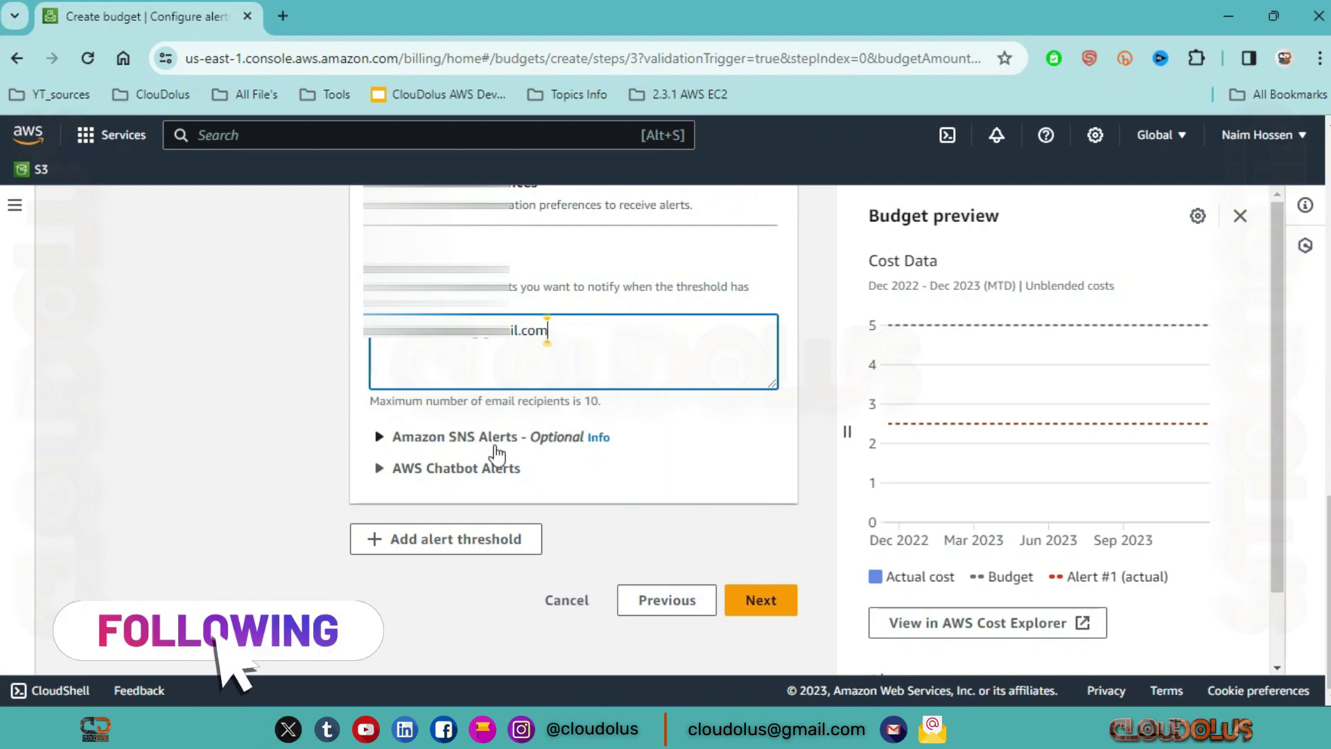
Examine the optional Amazon SNS Alerts and AWS Chatbot Alerts settings of Alert #1, collapsing each section after reading it
{"action": "left_click", "coordinate": [438, 451]}
{"action": "scroll", "coordinate": [458, 458], "scroll_direction": "down", "scroll_amount": 5}
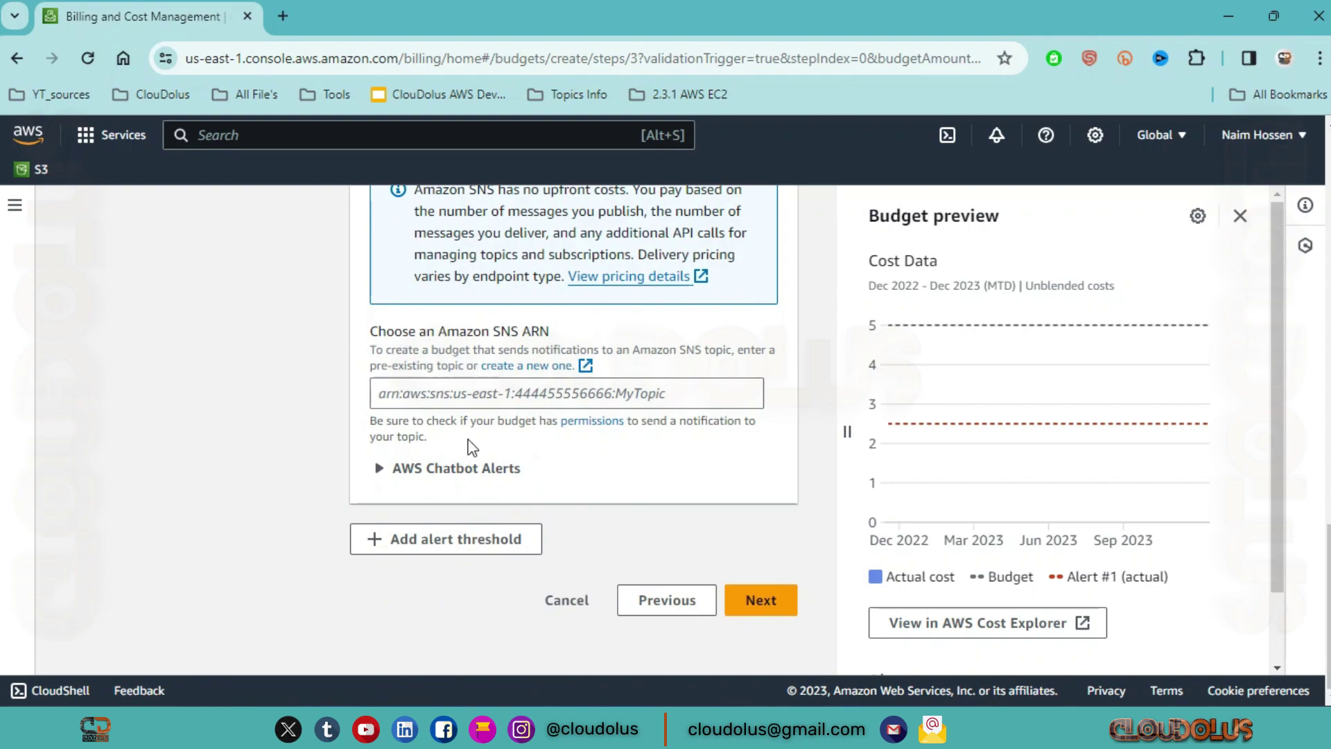
{"action": "scroll", "coordinate": [468, 444], "scroll_direction": "up", "scroll_amount": 2}
{"action": "left_click", "coordinate": [444, 301]}
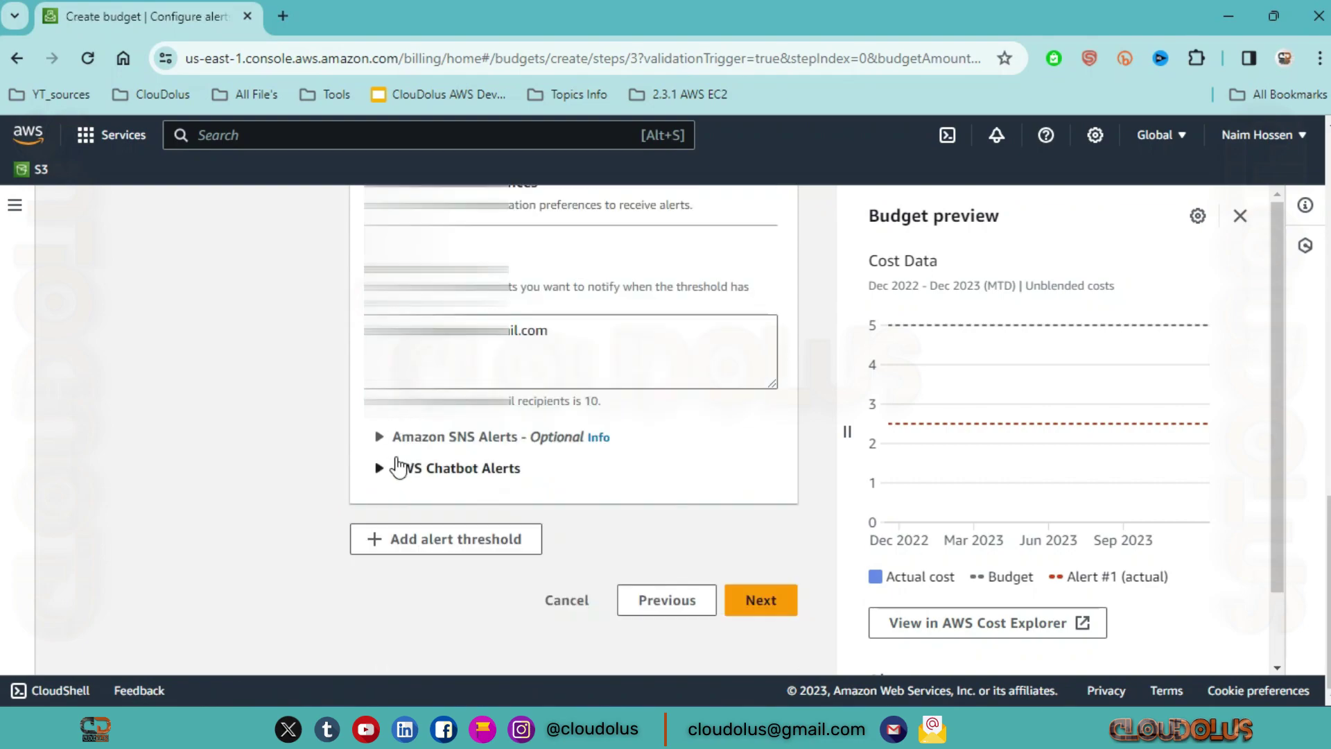
{"action": "left_click", "coordinate": [381, 467]}
{"action": "scroll", "coordinate": [492, 492], "scroll_direction": "down", "scroll_amount": 1}
{"action": "scroll", "coordinate": [492, 493], "scroll_direction": "down", "scroll_amount": 2}
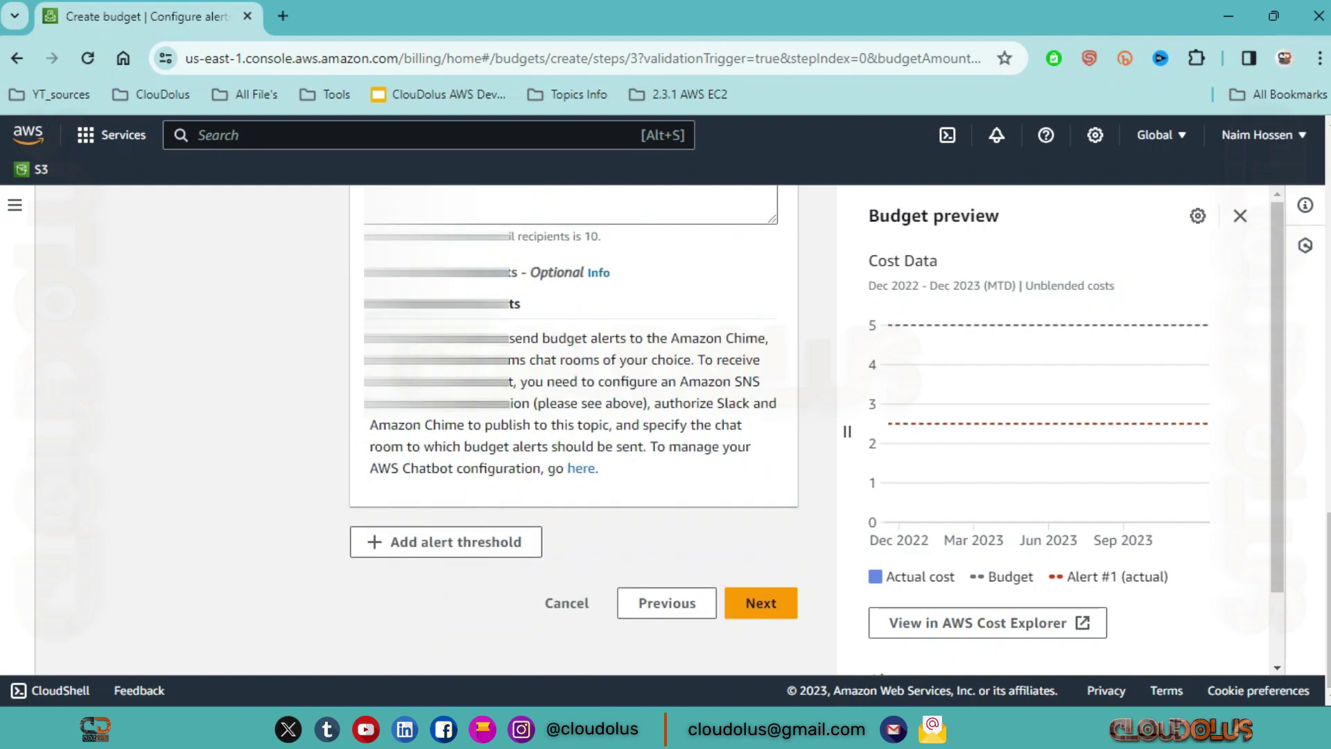
{"action": "left_click", "coordinate": [458, 303]}
Check the threshold and notification preferences of Alert #1, and continue to the optional Attach actions stage
{"action": "scroll", "coordinate": [475, 434], "scroll_direction": "up", "scroll_amount": 6}
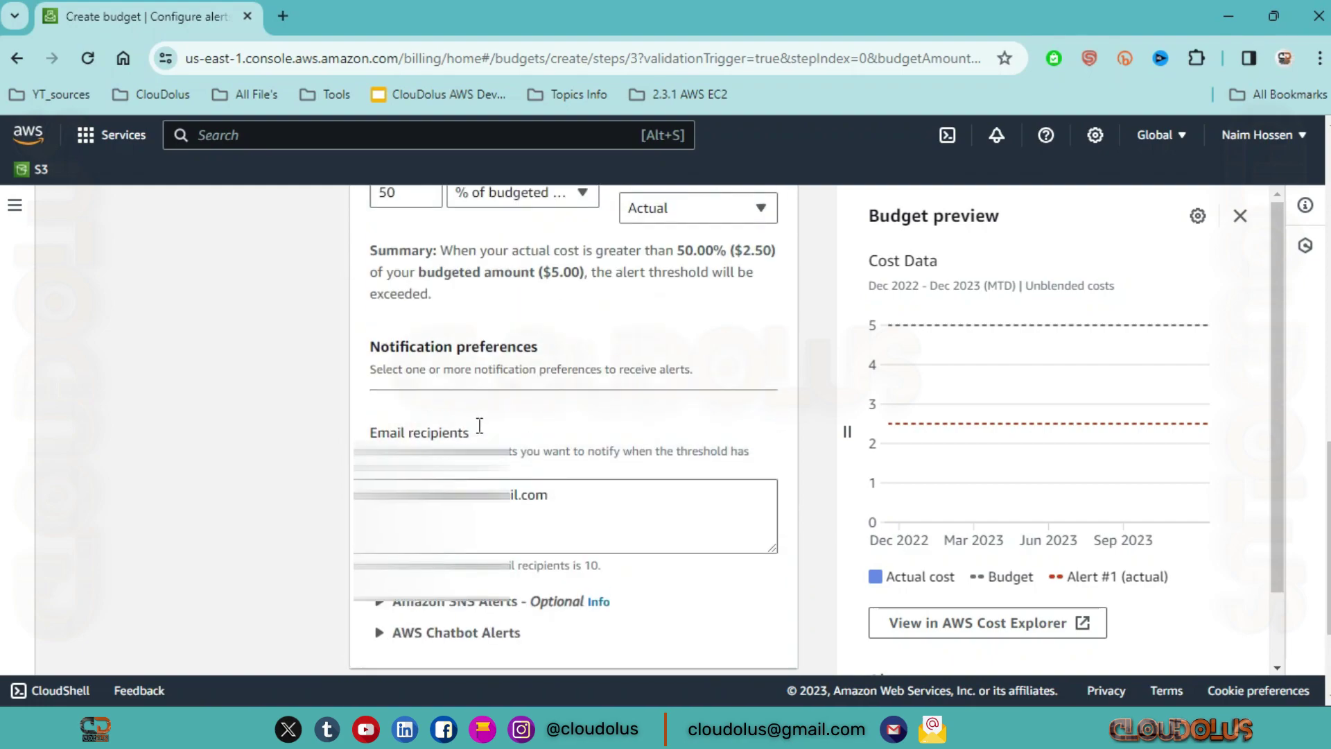
{"action": "scroll", "coordinate": [457, 379], "scroll_direction": "down", "scroll_amount": 6}
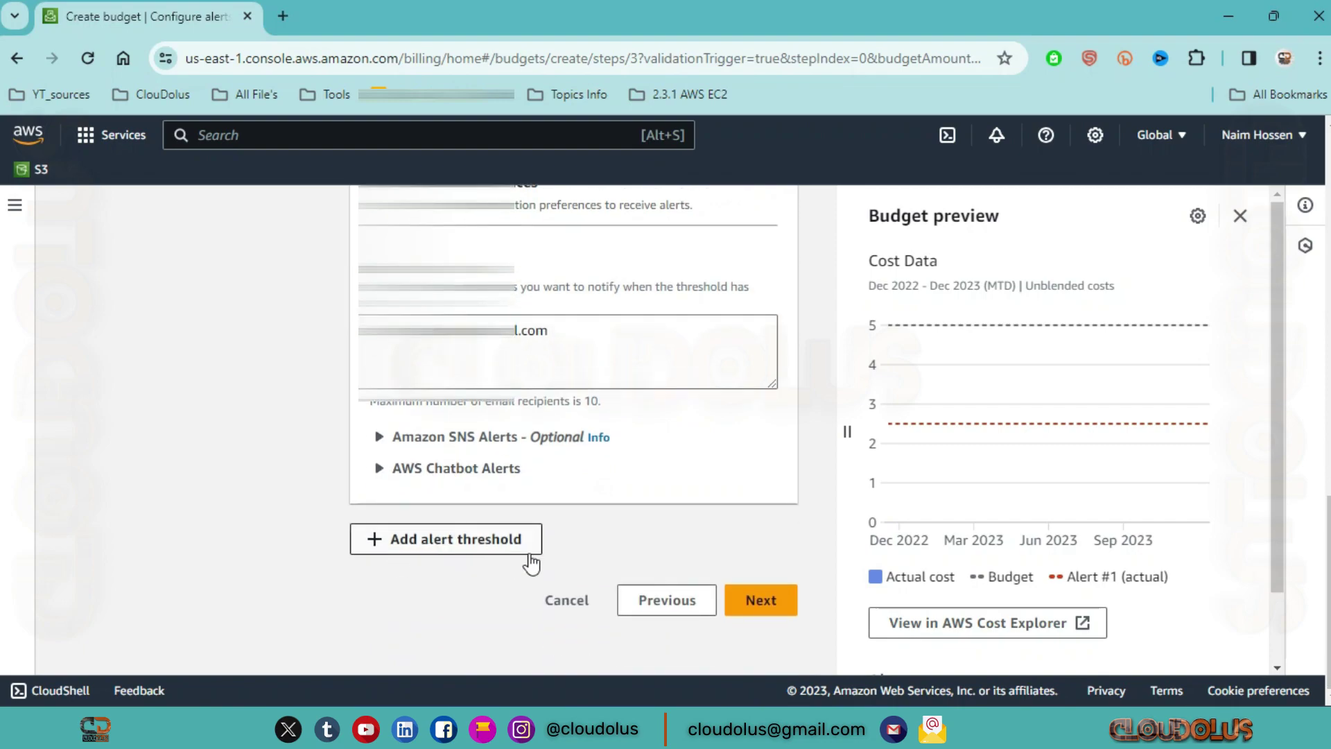
{"action": "scroll", "coordinate": [534, 401], "scroll_direction": "up", "scroll_amount": 4}
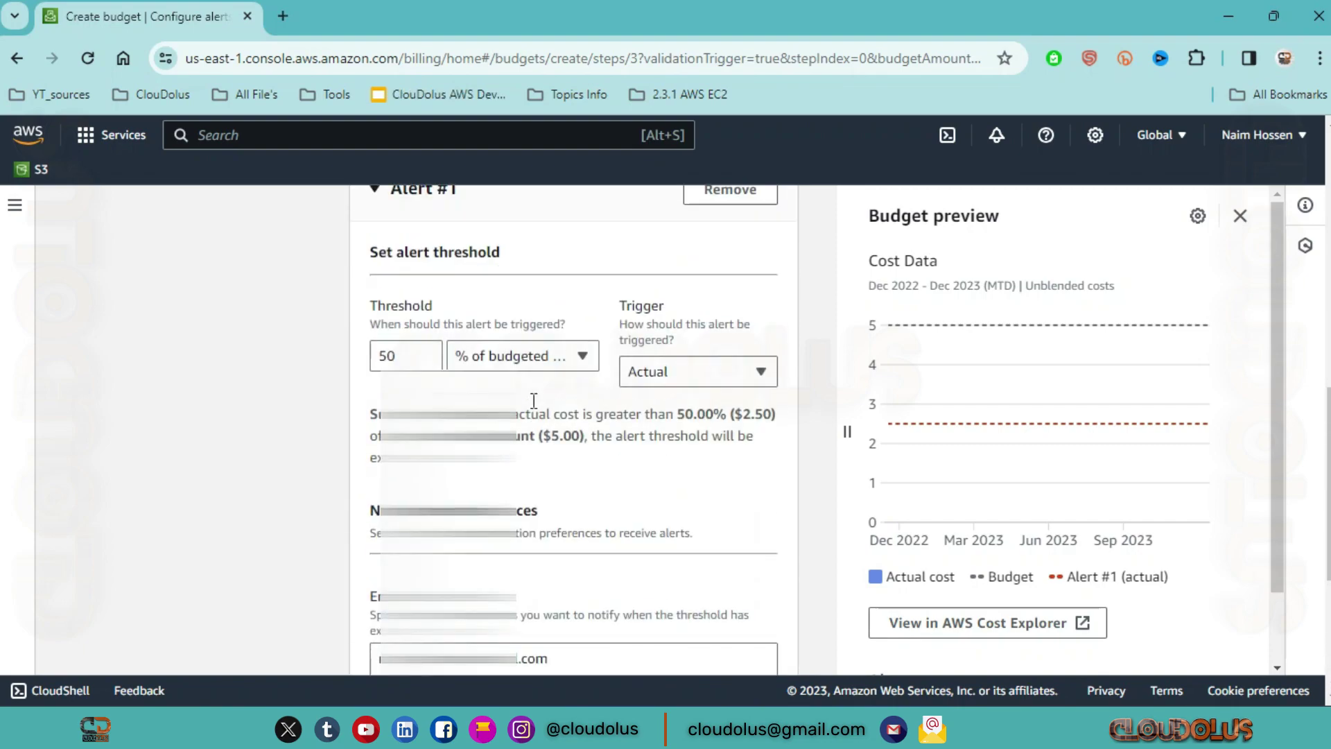
{"action": "scroll", "coordinate": [542, 433], "scroll_direction": "down", "scroll_amount": 5}
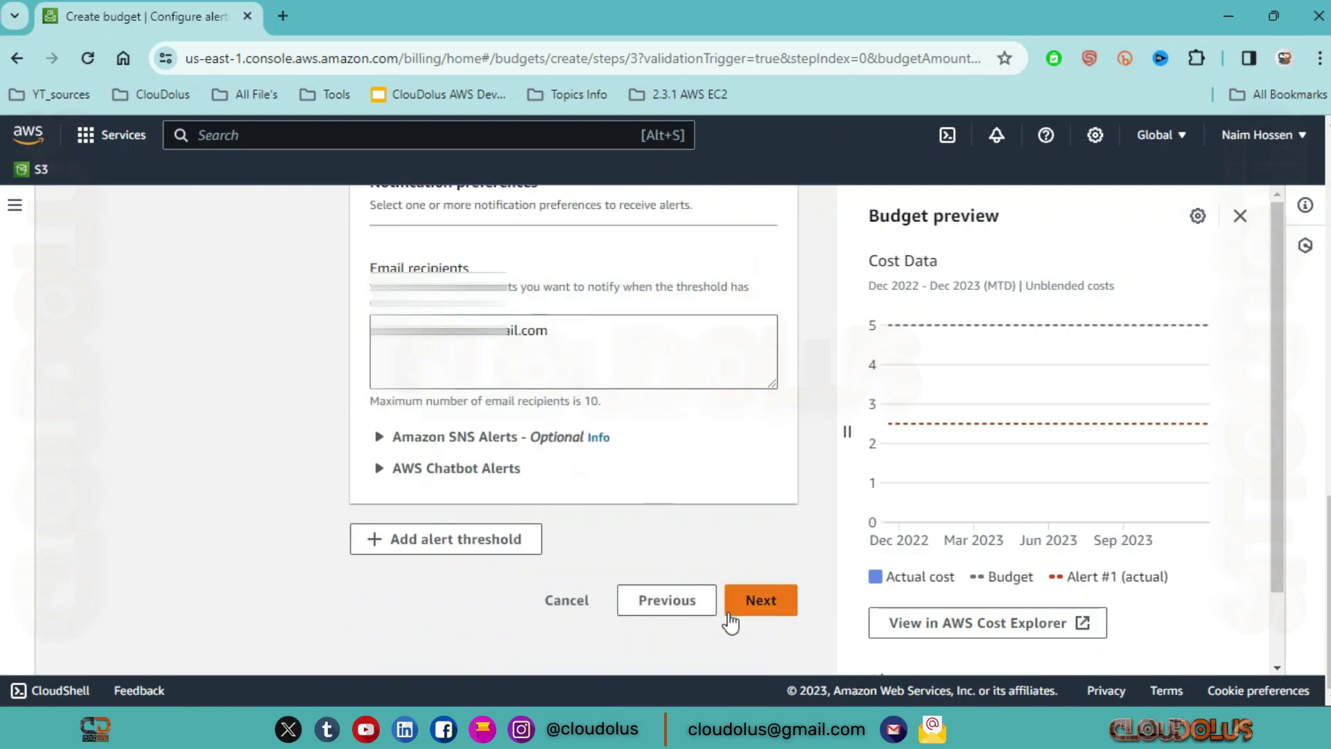
{"action": "left_click", "coordinate": [763, 600]}
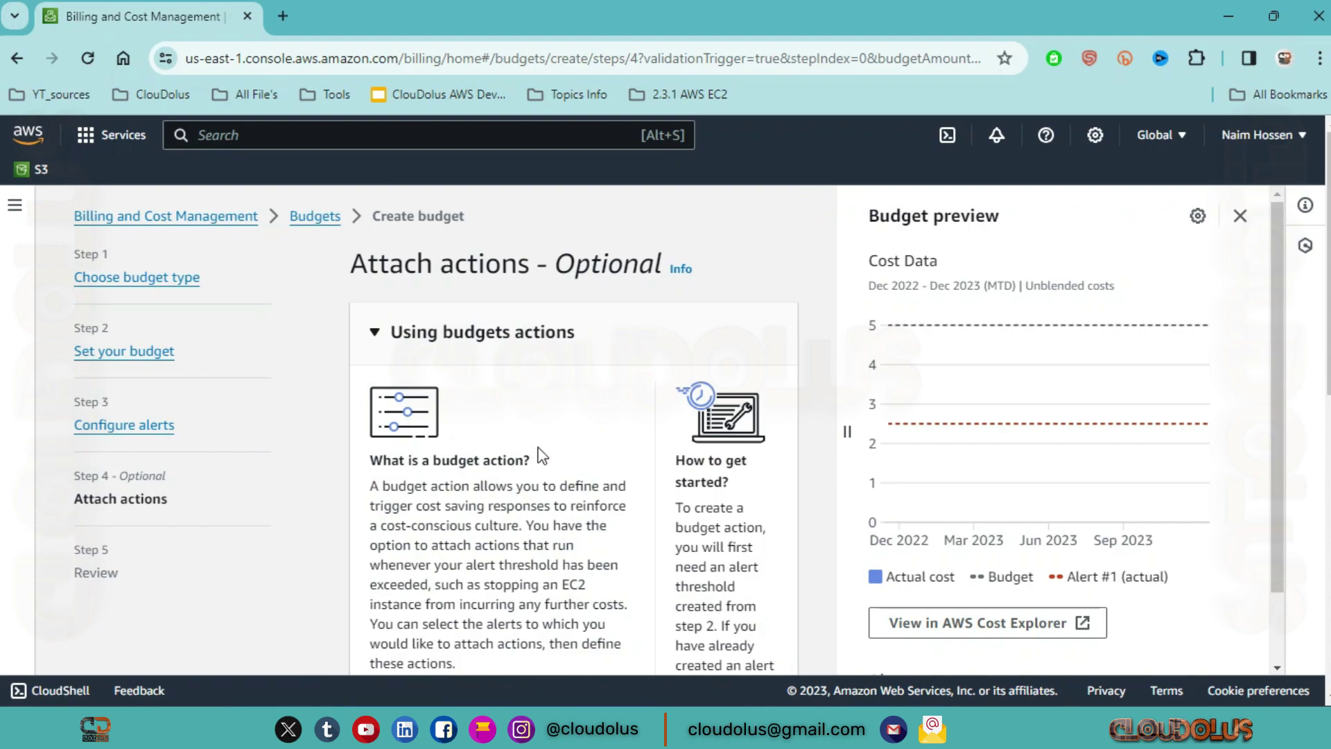
Read how budget actions work, add an action to Alert #1, and select DemoEC2Role as its IAM role
{"action": "scroll", "coordinate": [478, 506], "scroll_direction": "down", "scroll_amount": 5}
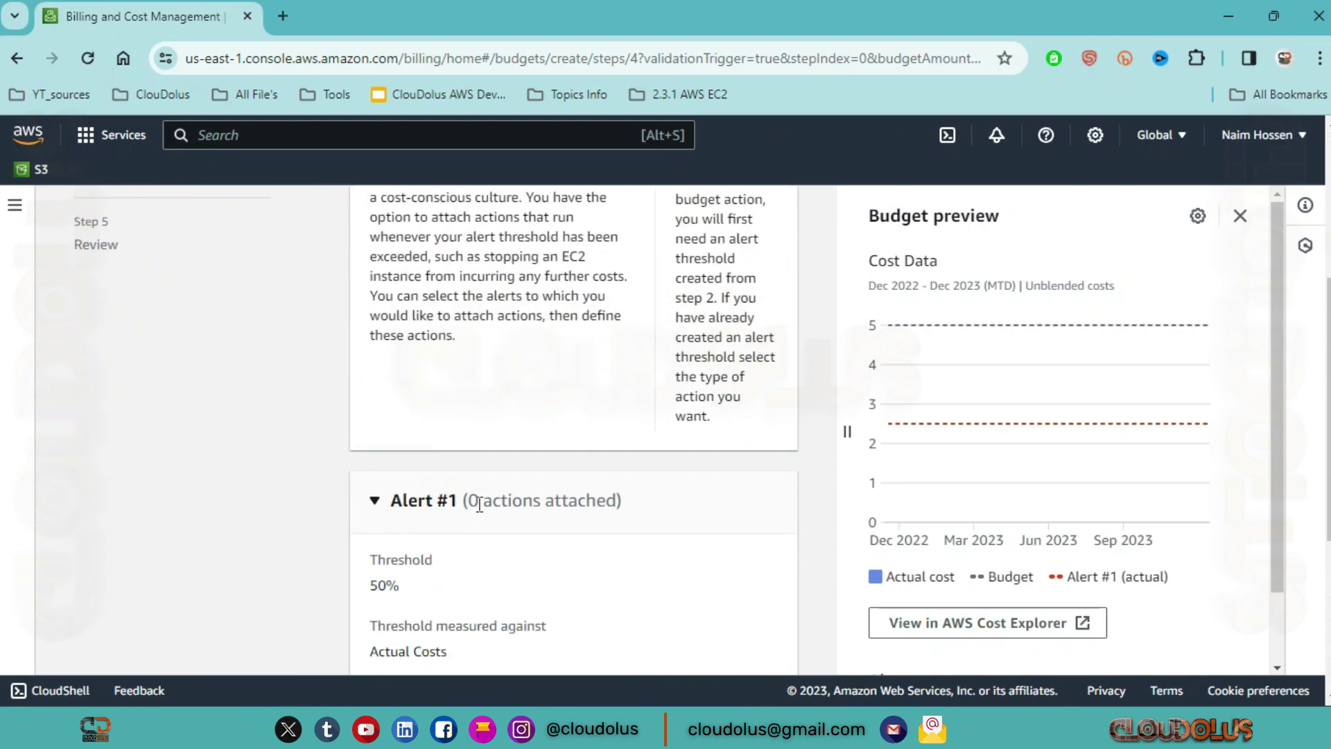
{"action": "scroll", "coordinate": [476, 510], "scroll_direction": "down", "scroll_amount": 3}
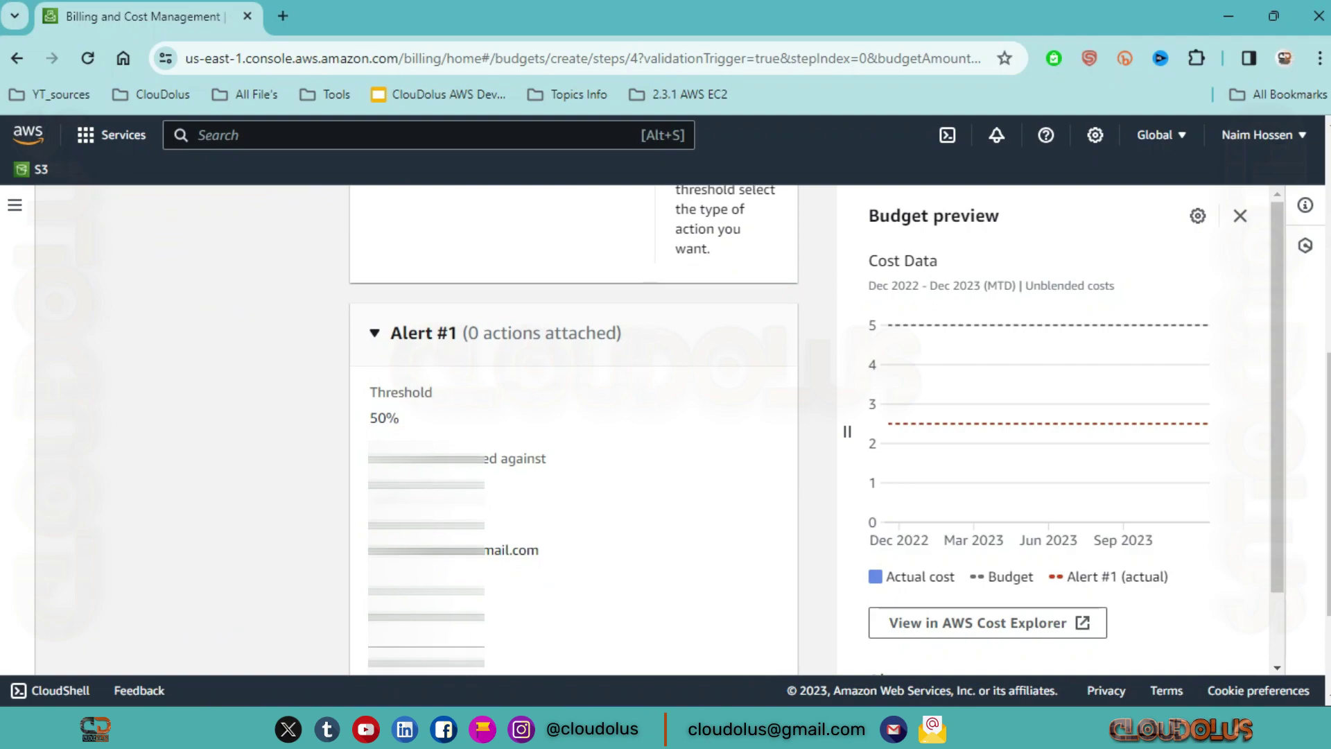
{"action": "scroll", "coordinate": [471, 503], "scroll_direction": "down", "scroll_amount": 3}
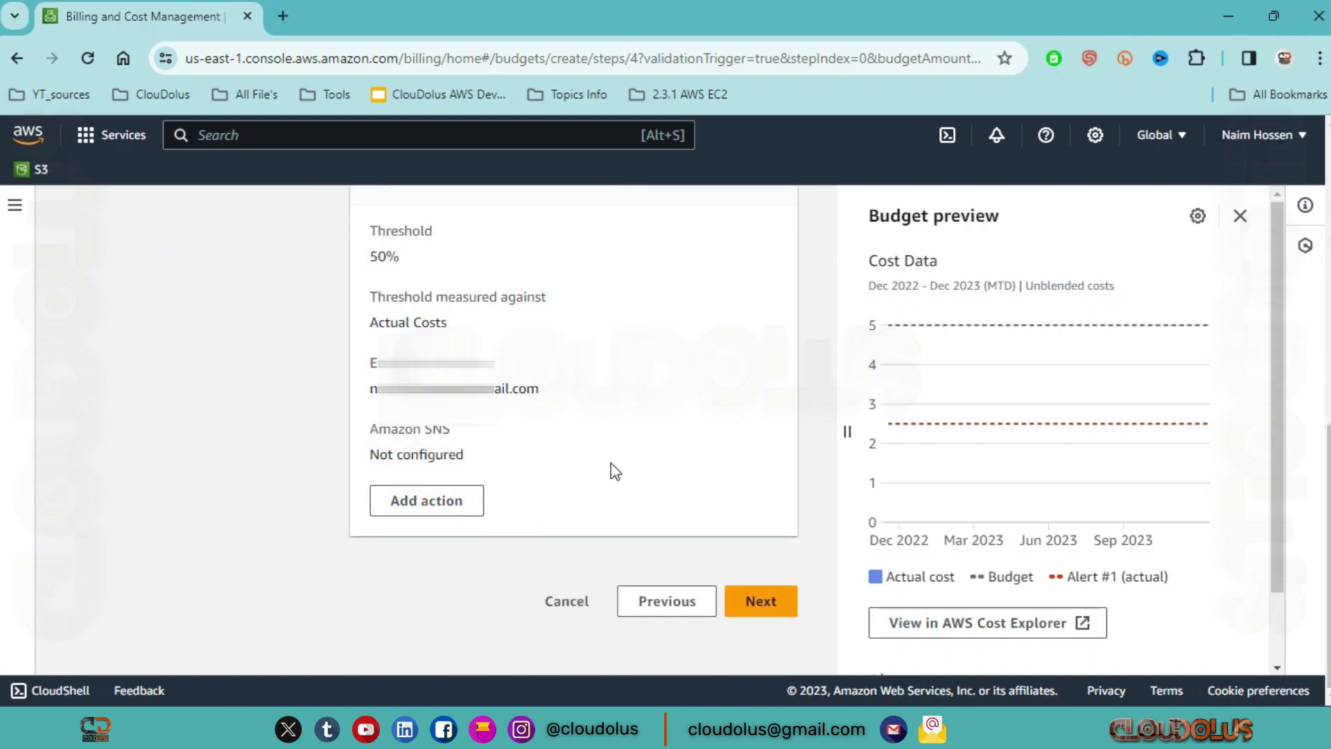
{"action": "scroll", "coordinate": [606, 458], "scroll_direction": "up", "scroll_amount": 3}
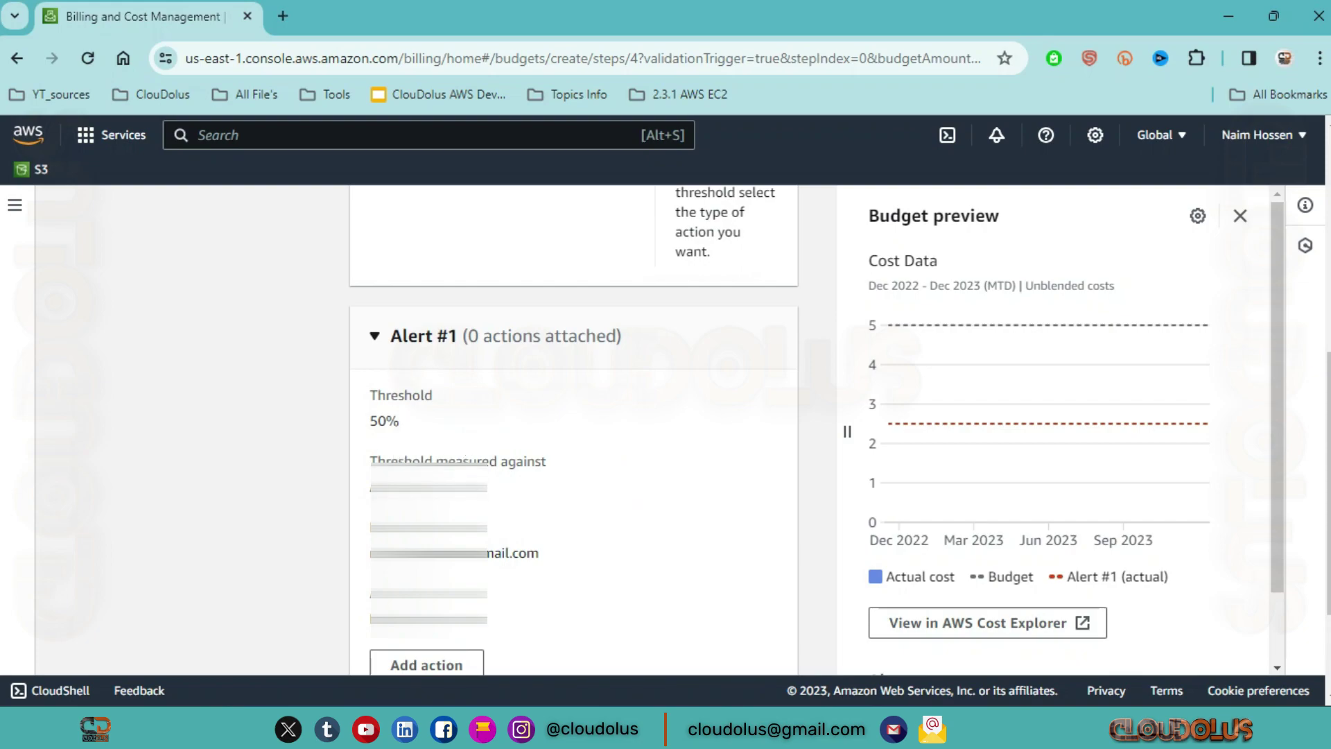
{"action": "scroll", "coordinate": [434, 505], "scroll_direction": "down", "scroll_amount": 3}
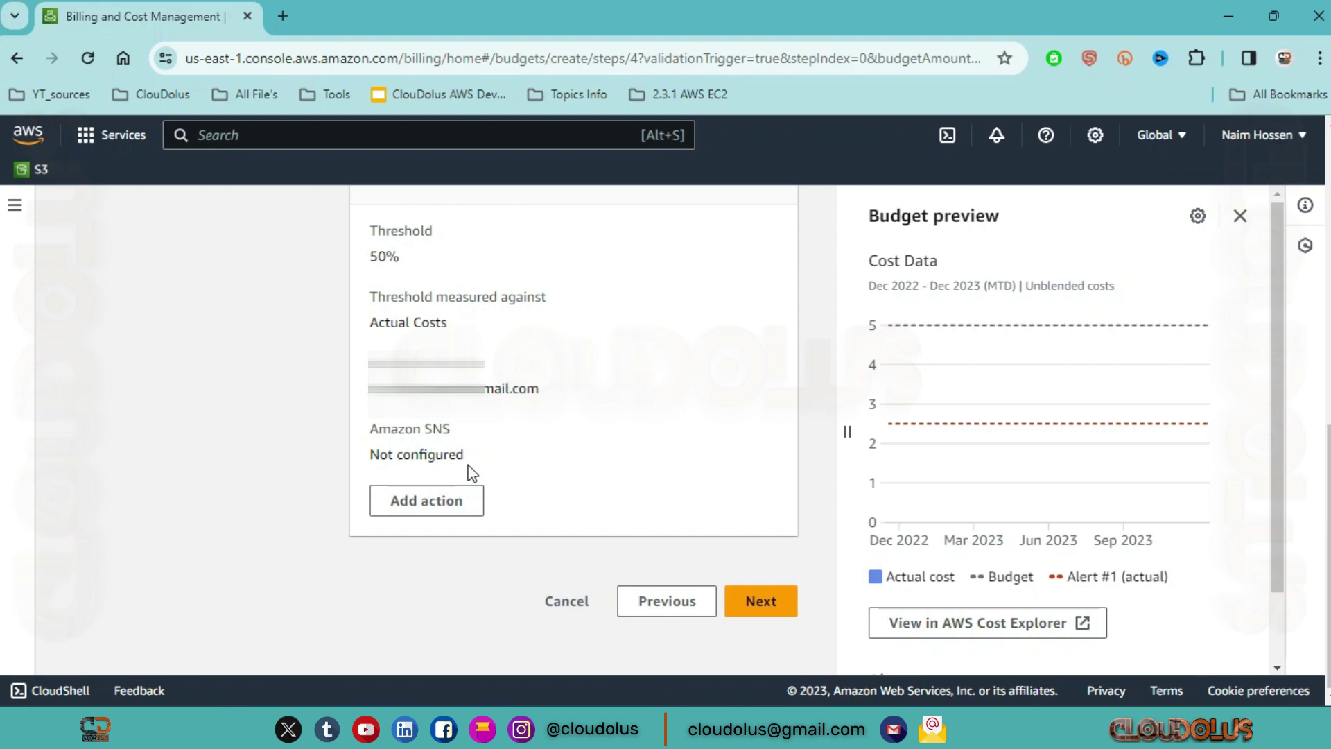
{"action": "left_click", "coordinate": [451, 502]}
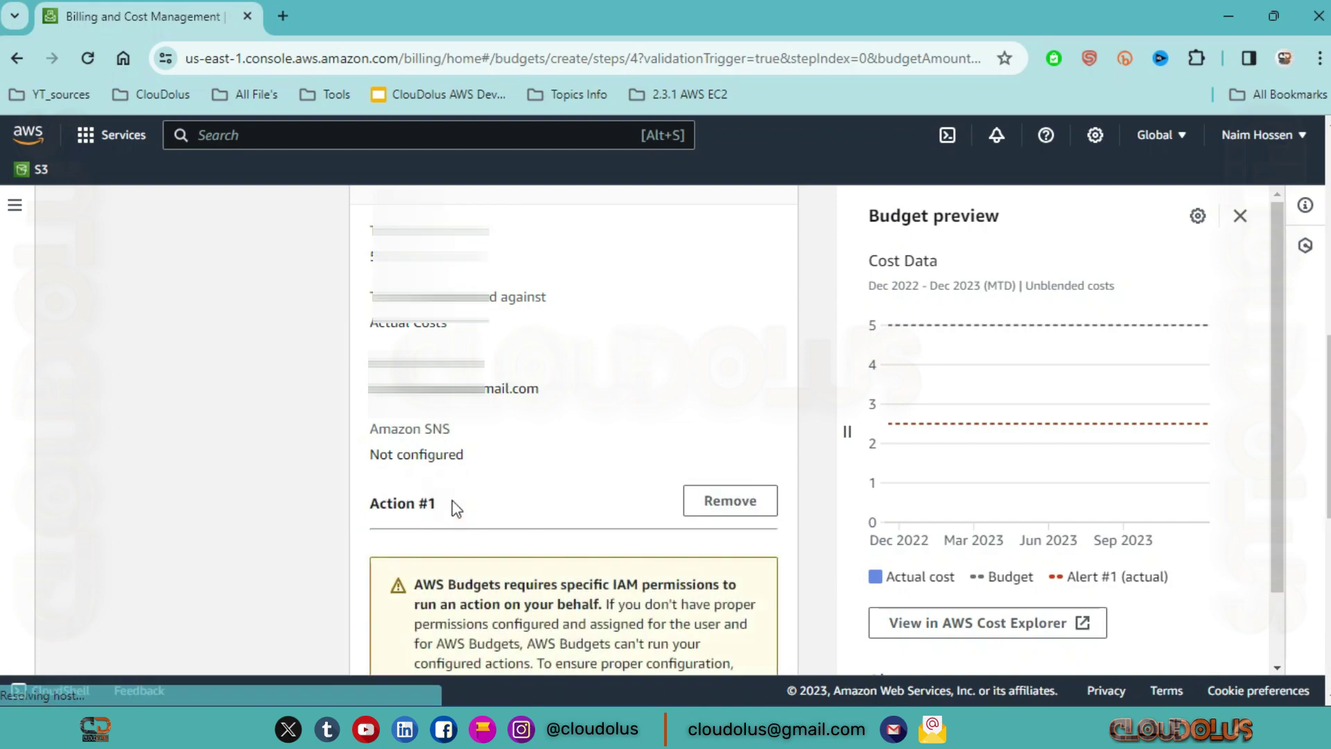
{"action": "scroll", "coordinate": [456, 506], "scroll_direction": "down", "scroll_amount": 8}
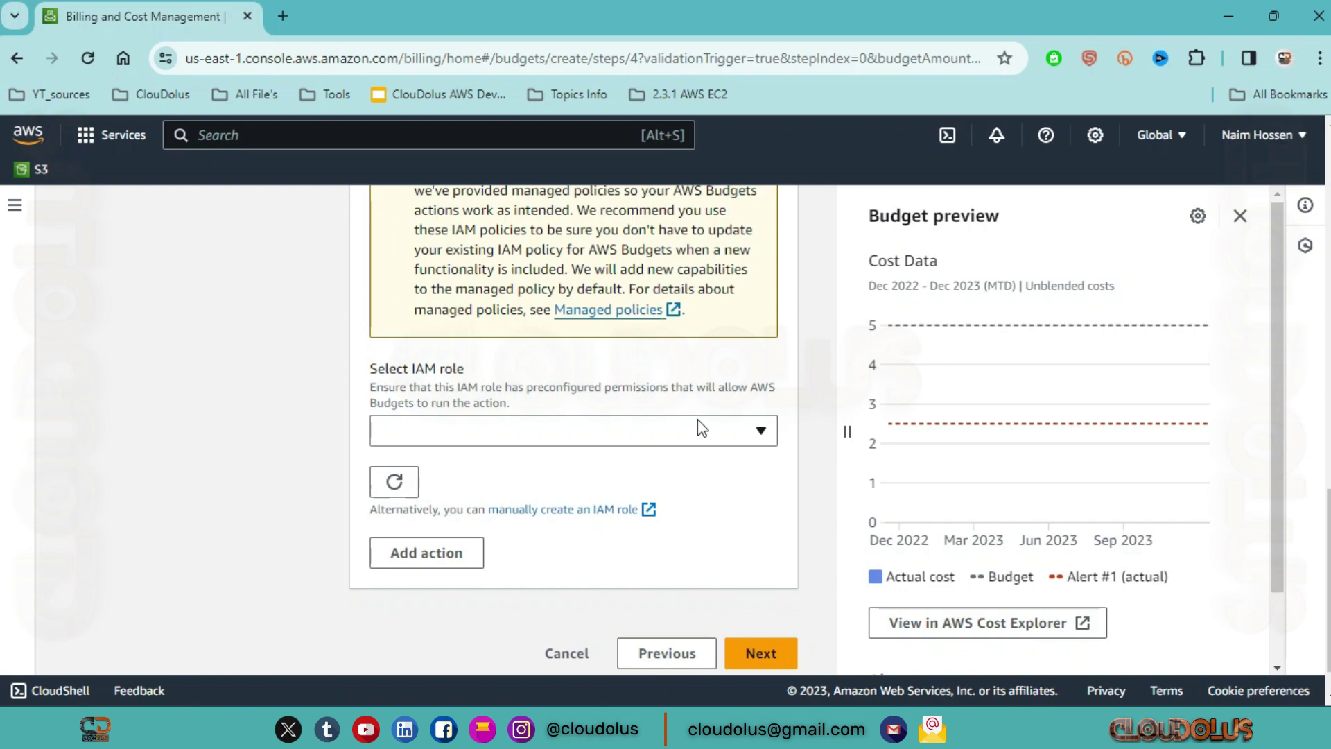
{"action": "left_click", "coordinate": [742, 430]}
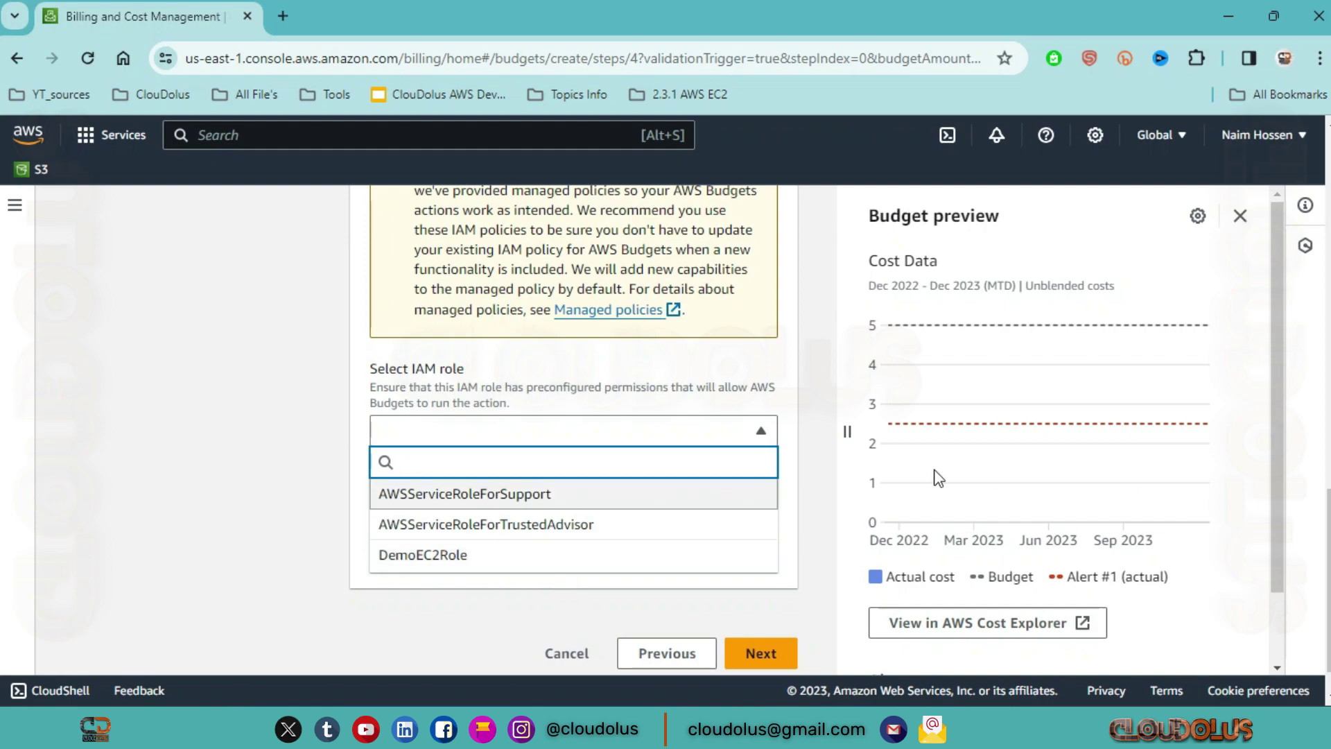
{"action": "left_click", "coordinate": [473, 556]}
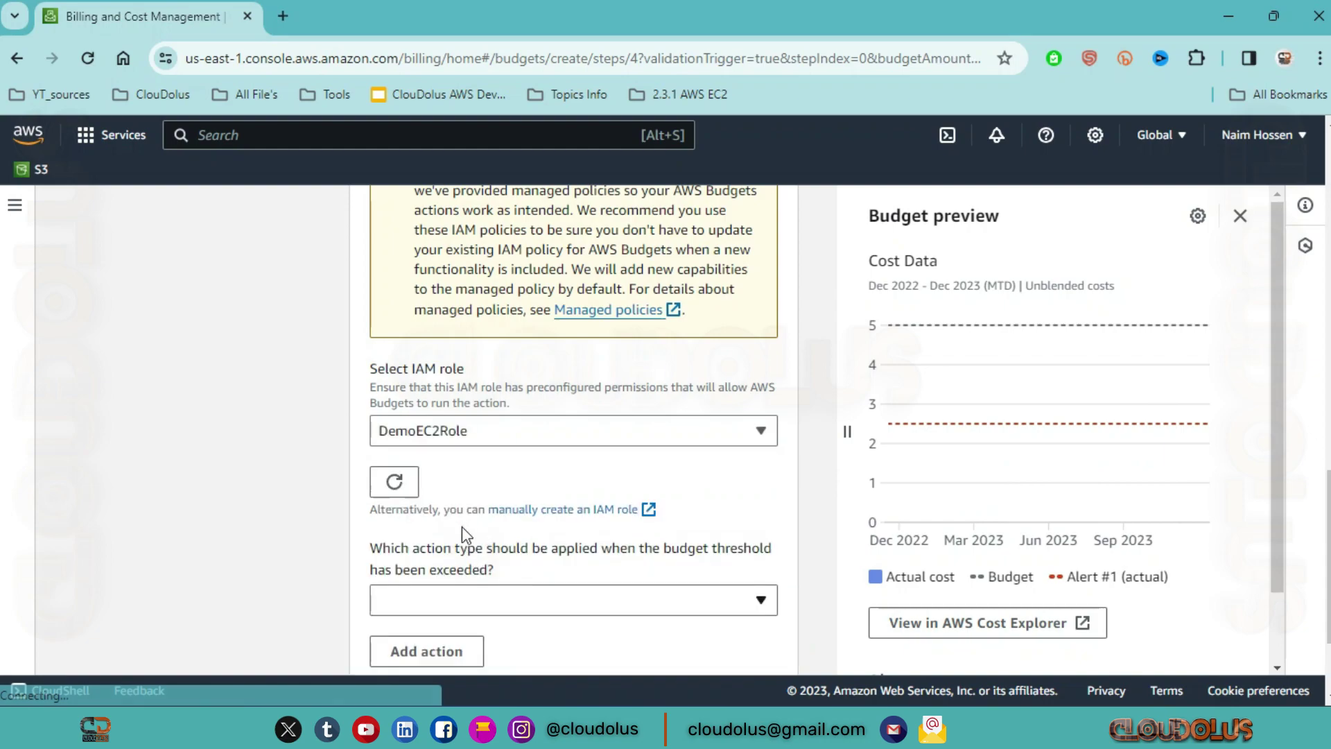
Set the action type of Action #1 to IAM Policy and browse the existing IAM policies without choosing one
{"action": "scroll", "coordinate": [438, 455], "scroll_direction": "down", "scroll_amount": 2}
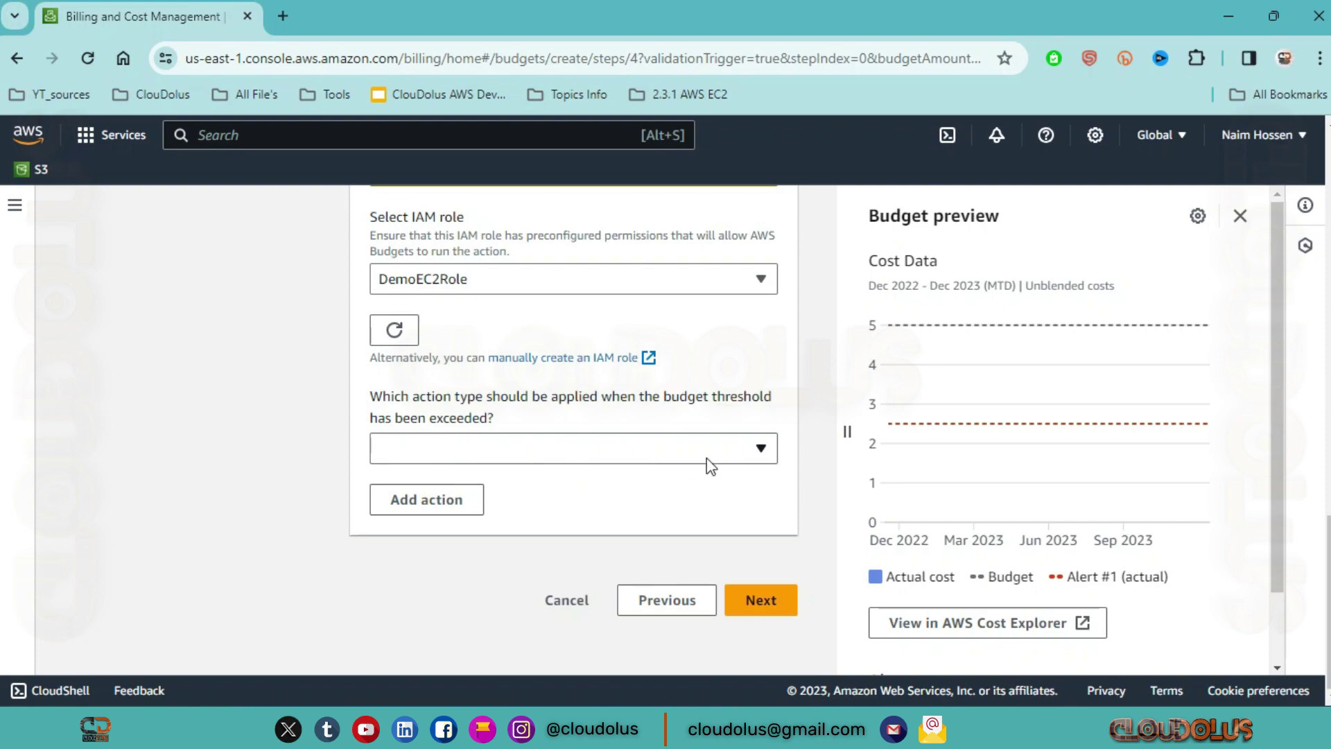
{"action": "left_click", "coordinate": [759, 447]}
{"action": "left_click", "coordinate": [759, 447]}
{"action": "left_click", "coordinate": [759, 447]}
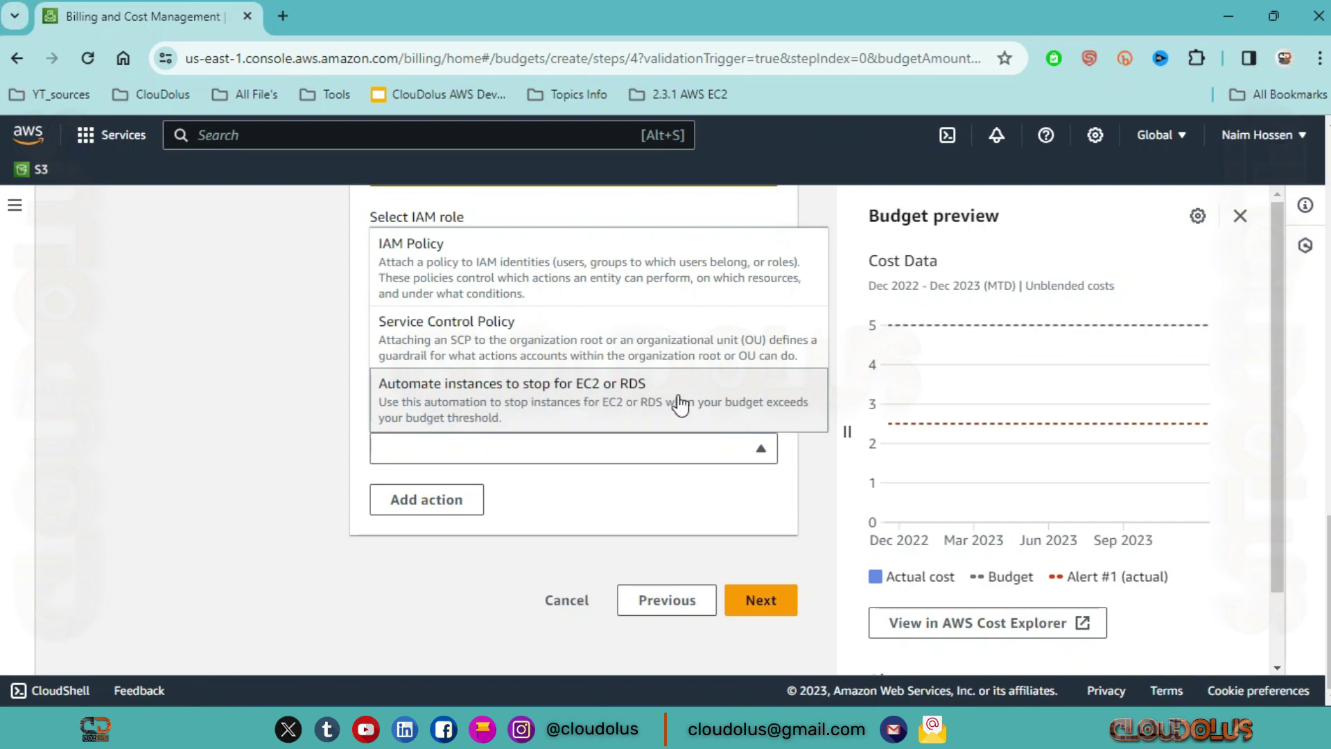
{"action": "left_click", "coordinate": [461, 257]}
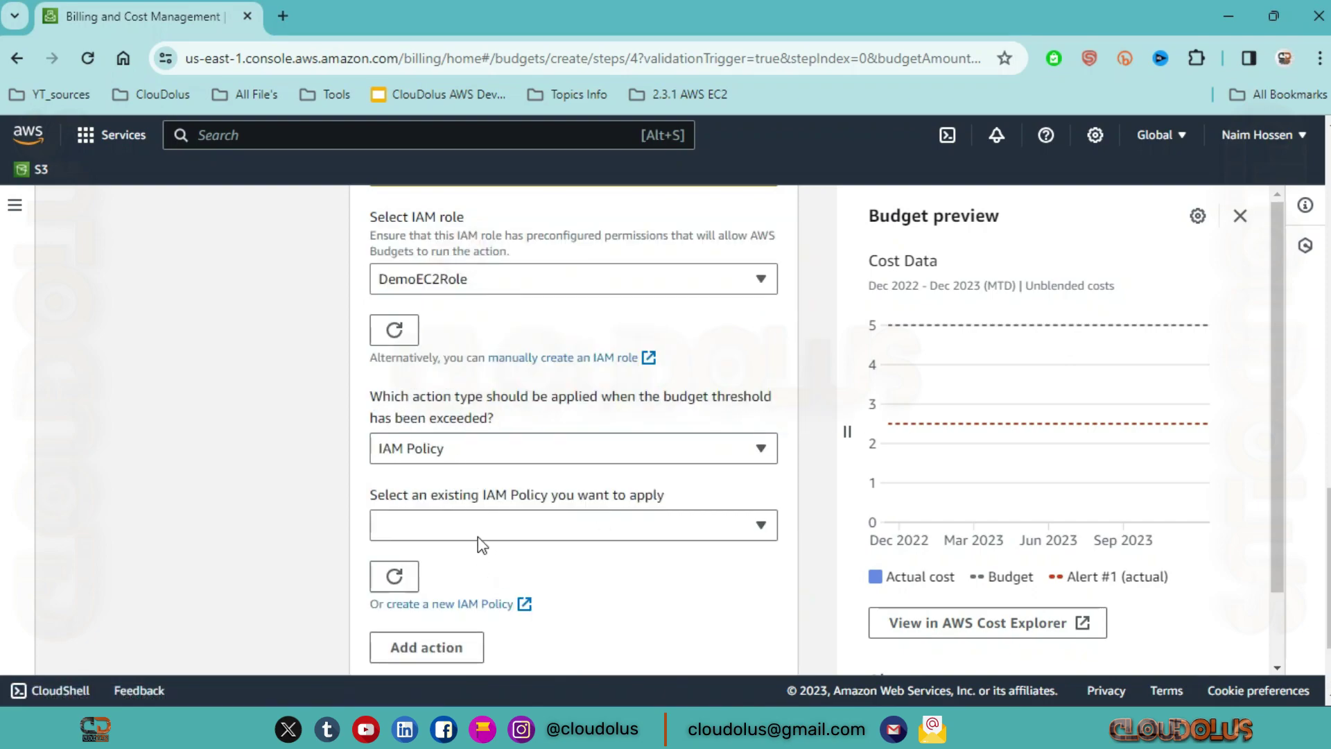
{"action": "left_click", "coordinate": [683, 531]}
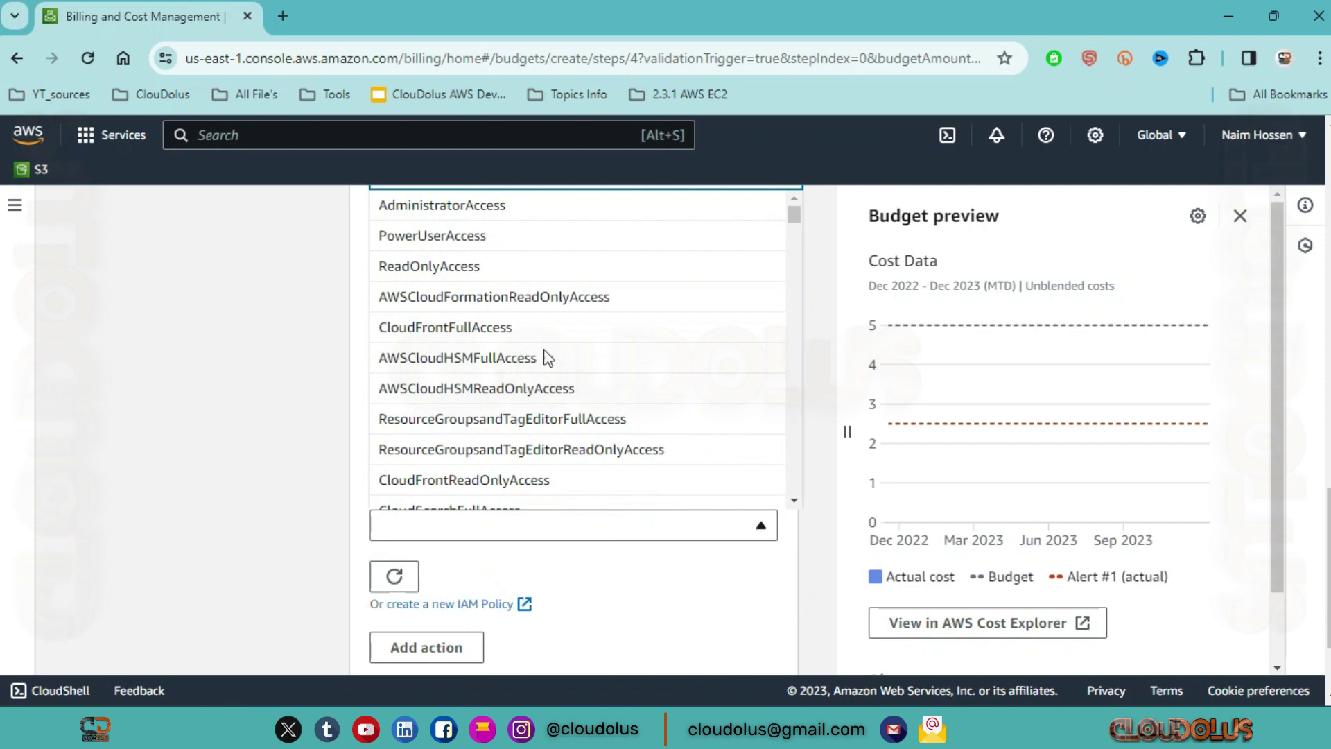
{"action": "scroll", "coordinate": [523, 353], "scroll_direction": "down", "scroll_amount": 3}
{"action": "scroll", "coordinate": [523, 353], "scroll_direction": "up", "scroll_amount": 3}
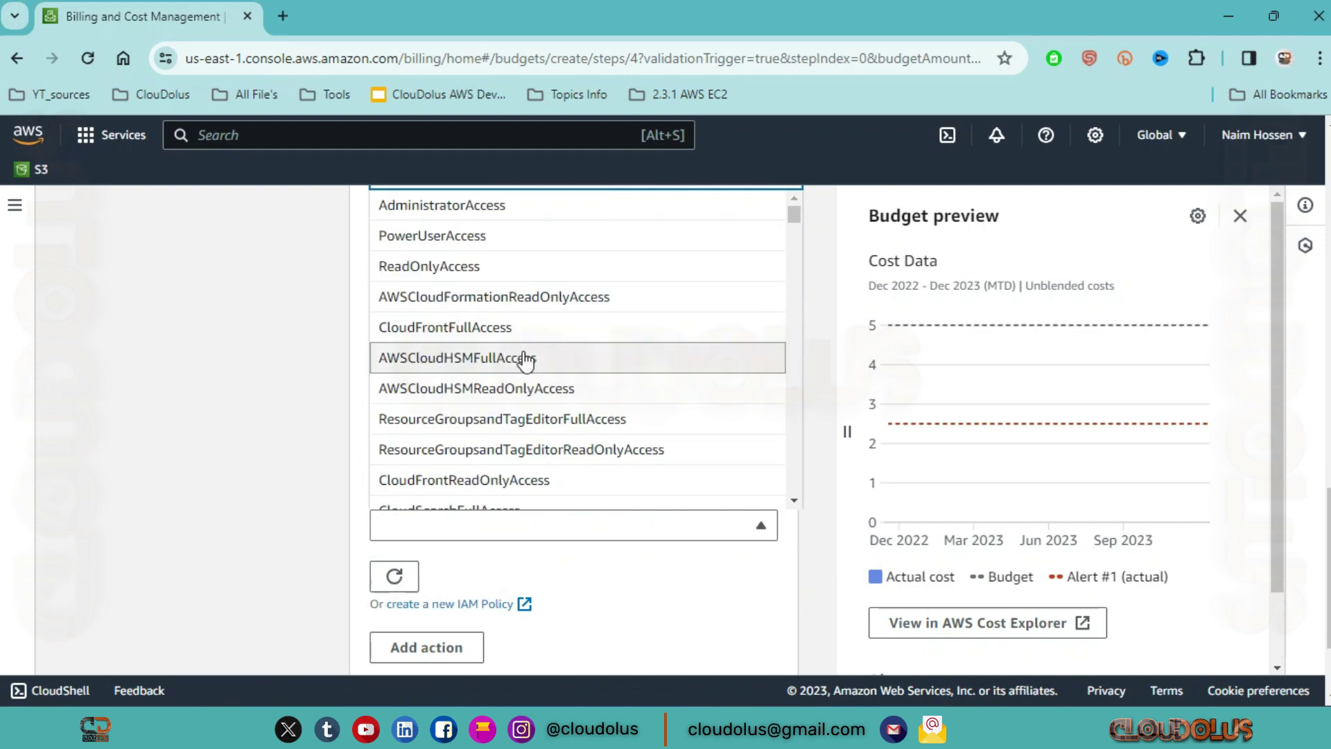
{"action": "scroll", "coordinate": [624, 444], "scroll_direction": "down", "scroll_amount": 5}
{"action": "left_click", "coordinate": [760, 528]}
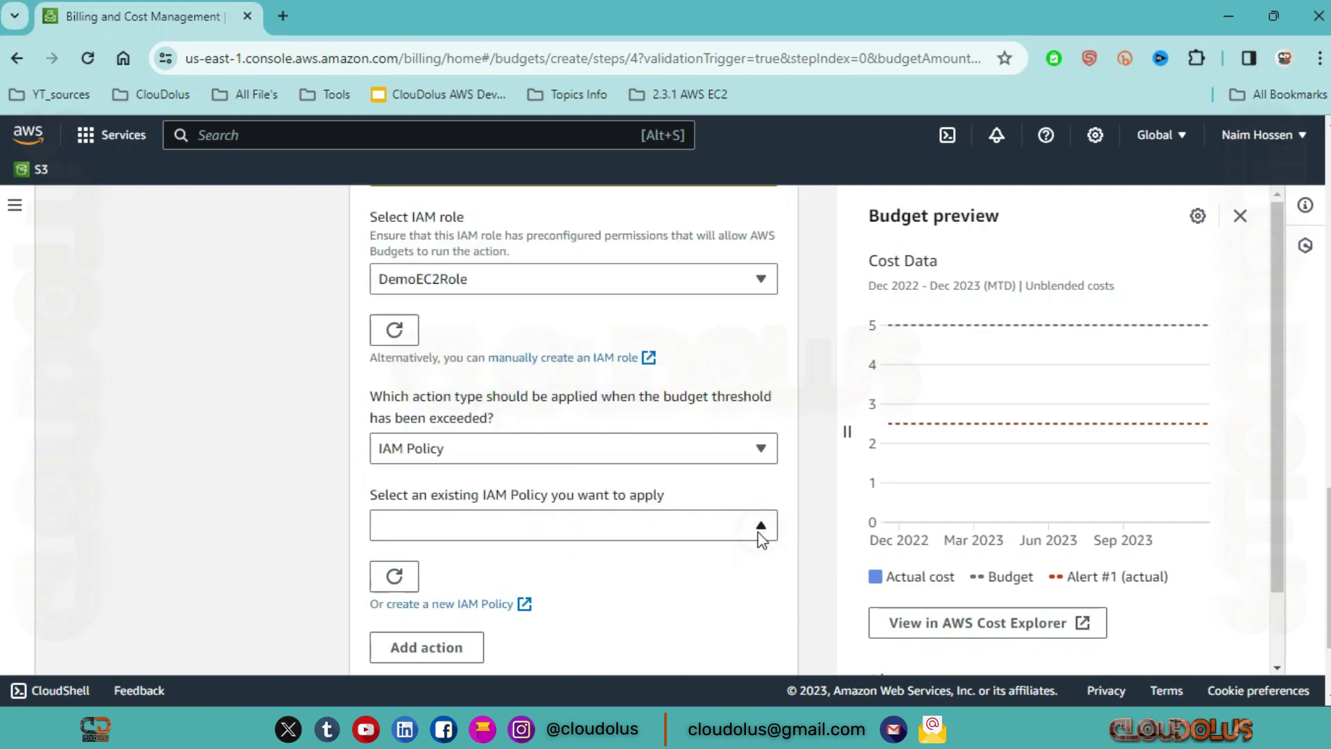
Switch the action type to Service Control Policy and look through the existing service control policies
{"action": "left_click", "coordinate": [762, 448]}
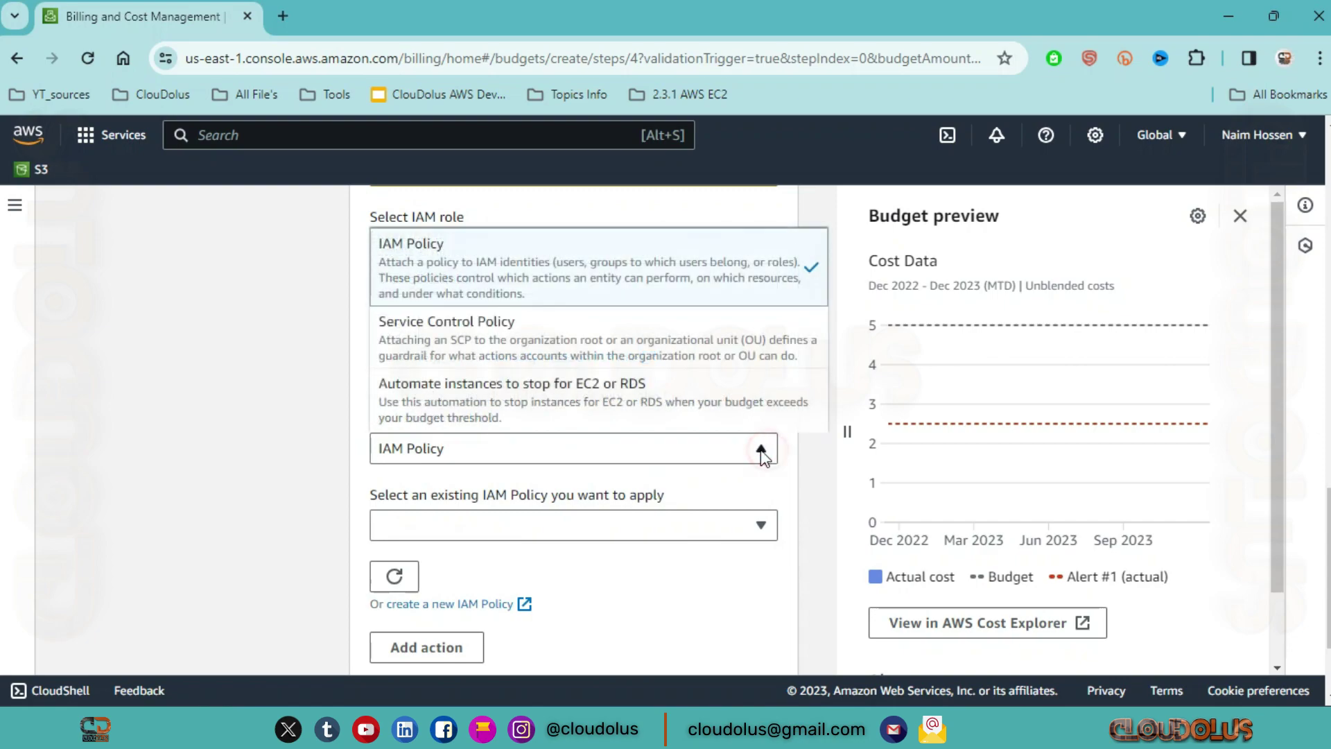
{"action": "left_click", "coordinate": [490, 321]}
{"action": "left_click", "coordinate": [773, 531]}
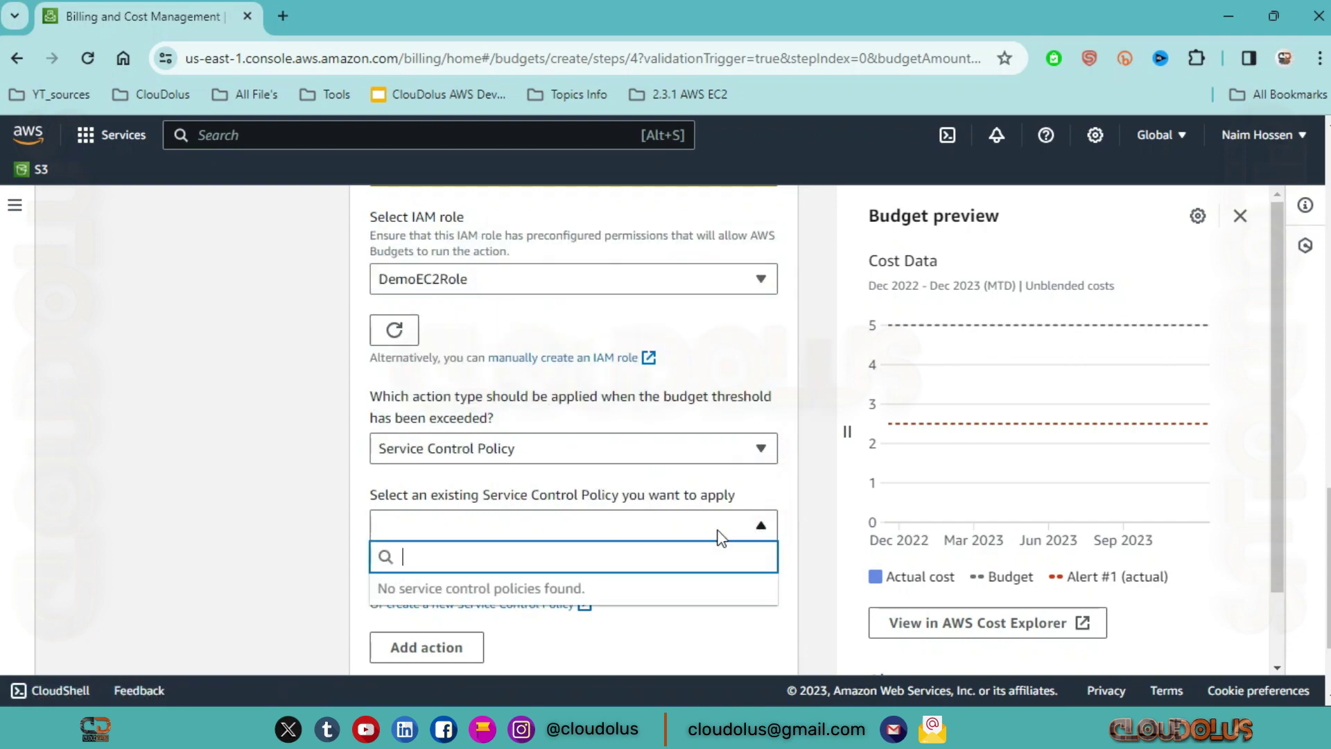
{"action": "left_click", "coordinate": [760, 536]}
Set the action type of Action #1 to Automate instances to stop for EC2 or RDS, keeping Stop EC2
{"action": "left_click", "coordinate": [725, 448]}
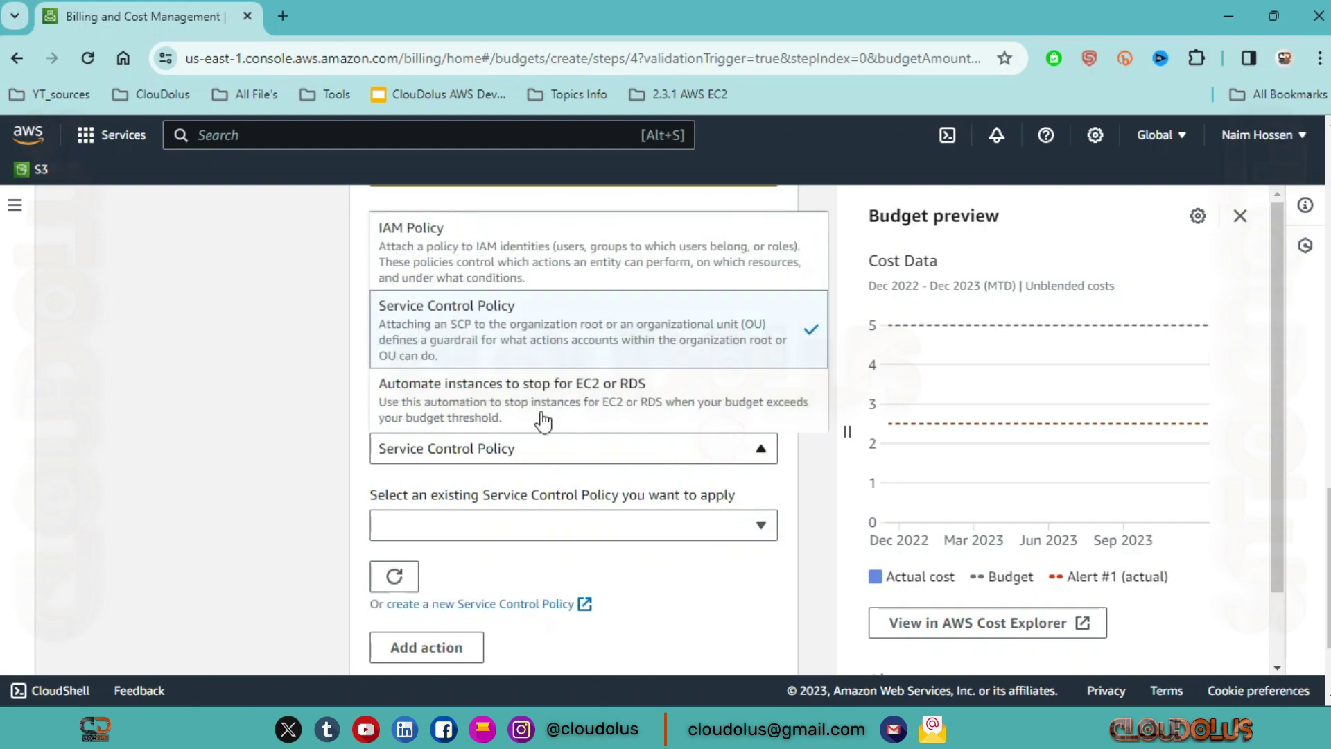
{"action": "left_click", "coordinate": [582, 393]}
{"action": "scroll", "coordinate": [596, 457], "scroll_direction": "down", "scroll_amount": 2}
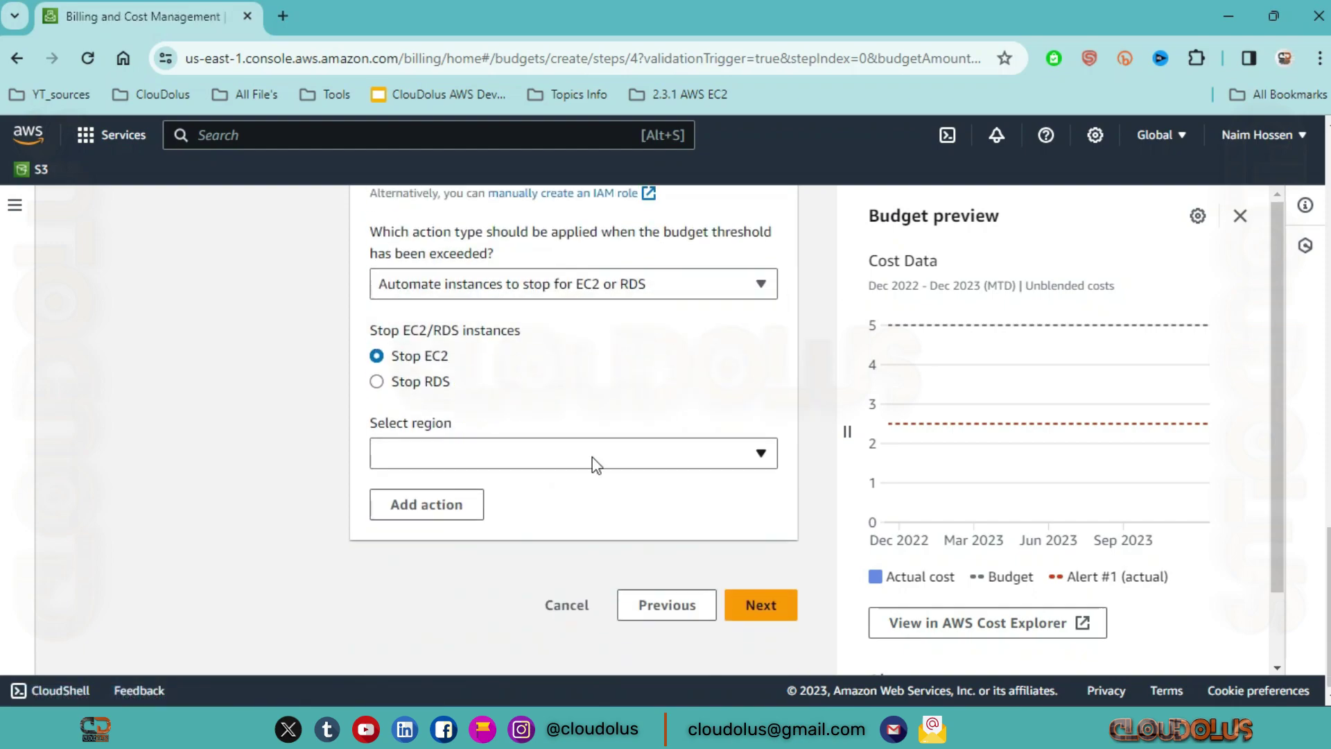